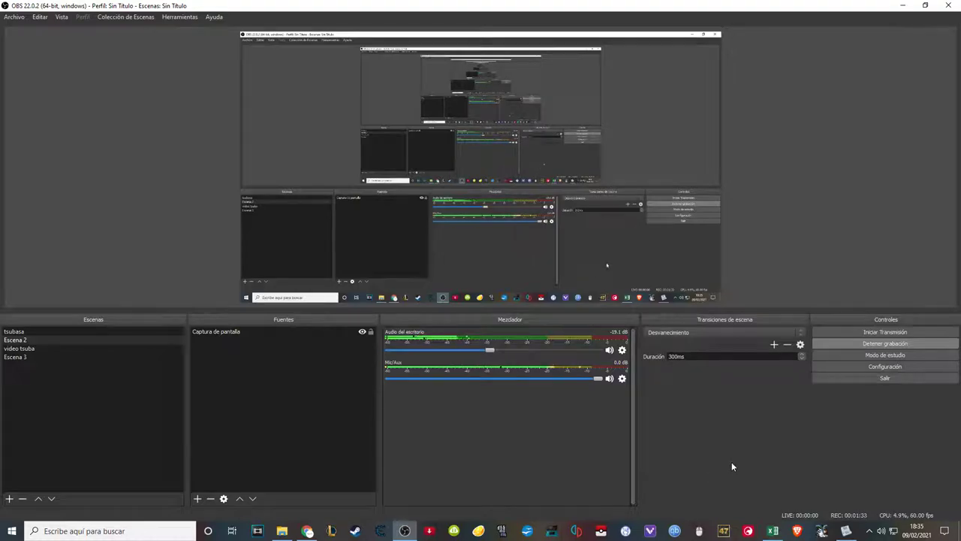
# - Switch to the Excel workbook Nuevo Hoja de cálculo de Microsoft Excel.xlsx
pyautogui.moveTo(773, 530)
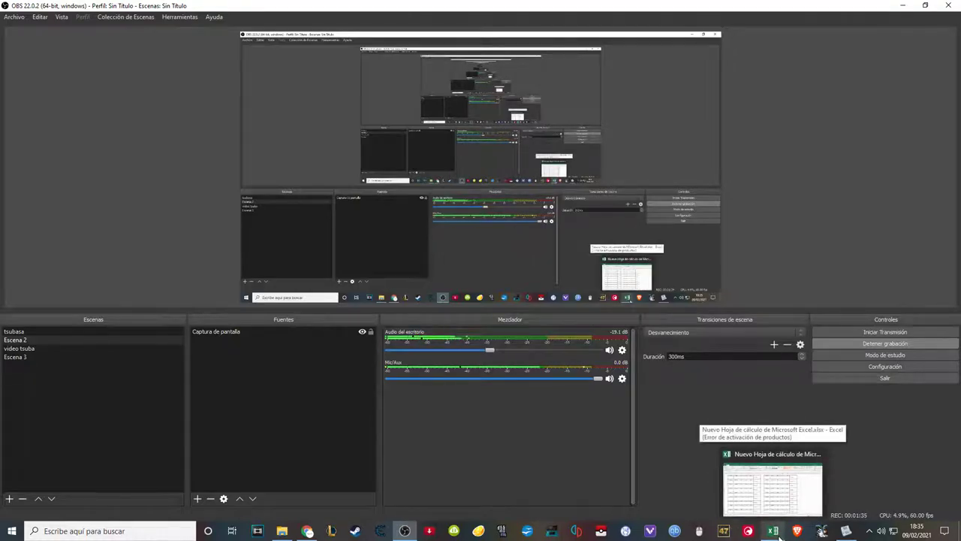
pyautogui.click(777, 488)
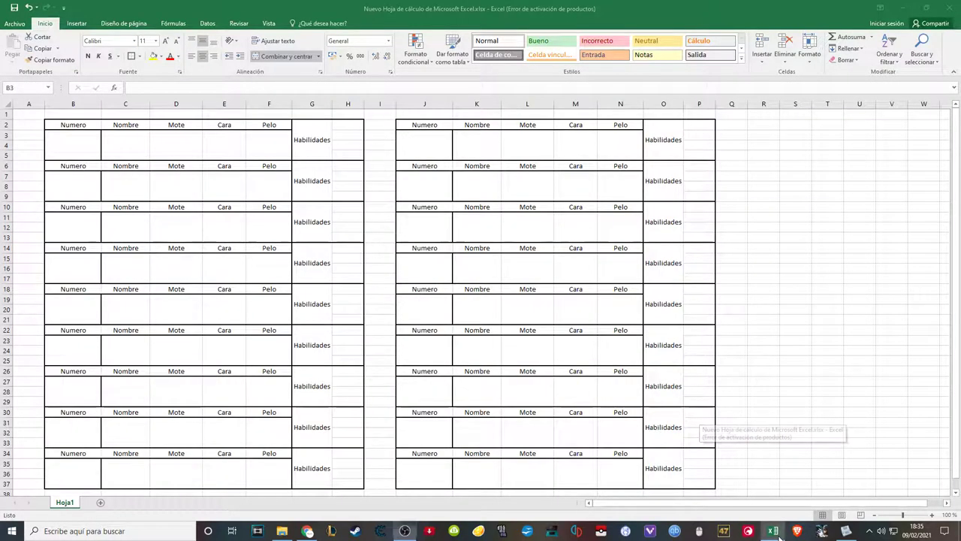
pyautogui.click(735, 123)
pyautogui.click(733, 114)
pyautogui.click(762, 115)
pyautogui.click(783, 117)
pyautogui.click(765, 133)
pyautogui.click(788, 123)
pyautogui.click(778, 125)
pyautogui.click(783, 124)
pyautogui.click(765, 125)
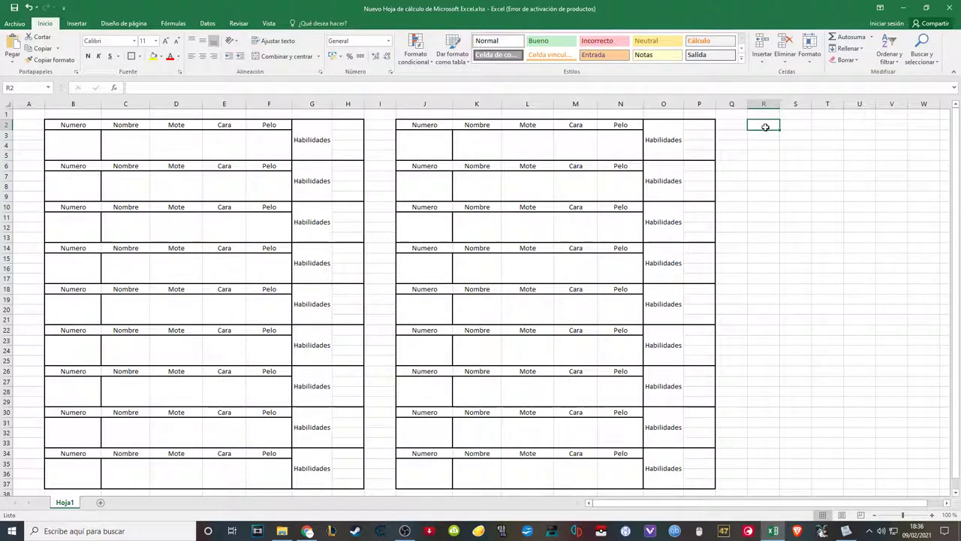
# - Insert a column before the first table's Habilidades column and enter the heading Cuerpo in cell G2
pyautogui.rightClick(301, 105)
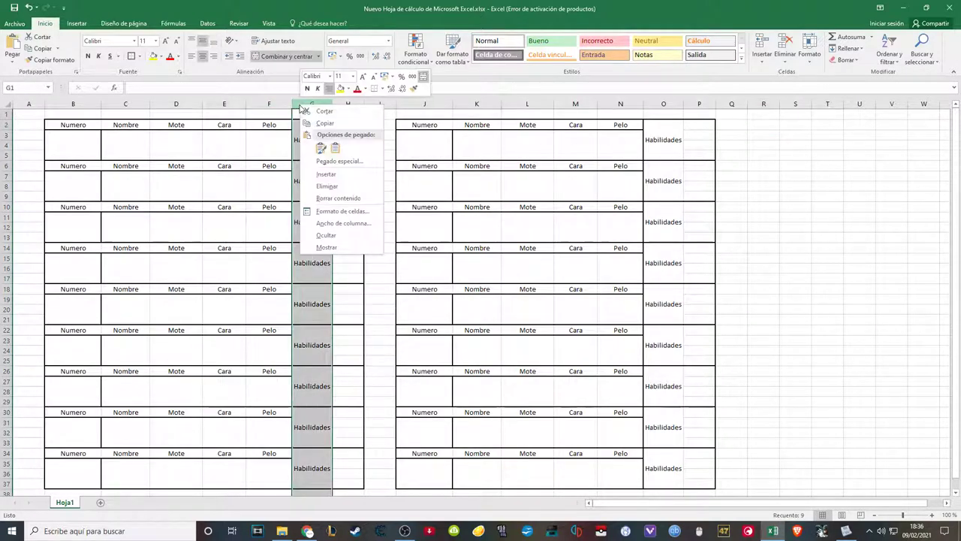
pyautogui.click(326, 173)
pyautogui.click(313, 134)
pyautogui.click(323, 126)
pyautogui.write('Cuerpo')
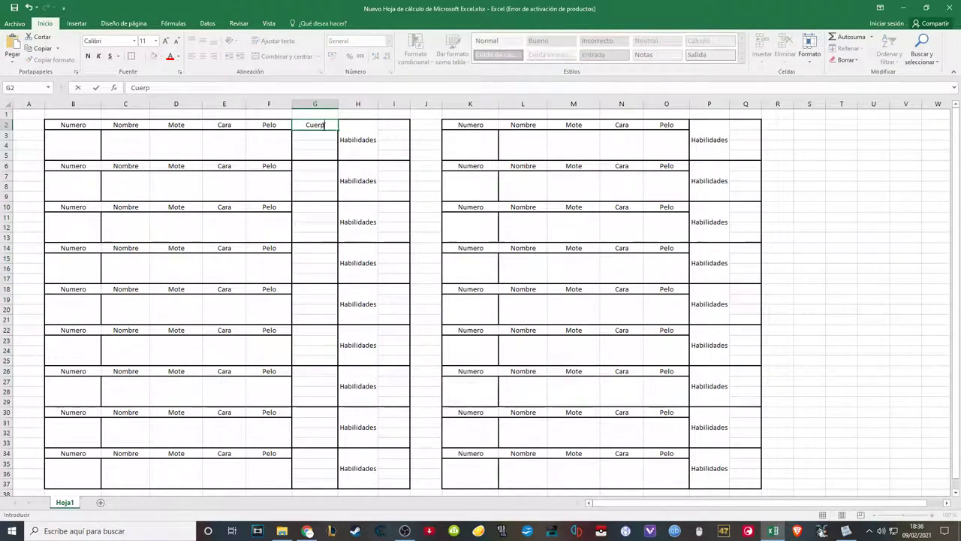
# - Merge and center cells G3:G5 below the Cuerpo heading
pyautogui.moveTo(319, 135); pyautogui.dragTo(319, 154)
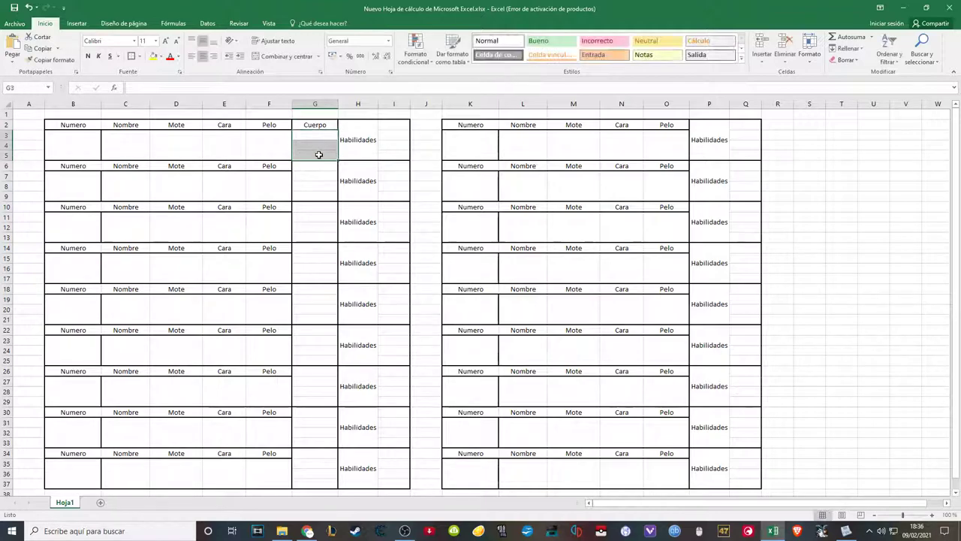
pyautogui.click(285, 56)
pyautogui.click(266, 143)
# - Apply all borders and a thick outside border to the heading row B2:G2, from Numero to Cuerpo
pyautogui.moveTo(315, 125); pyautogui.dragTo(316, 145)
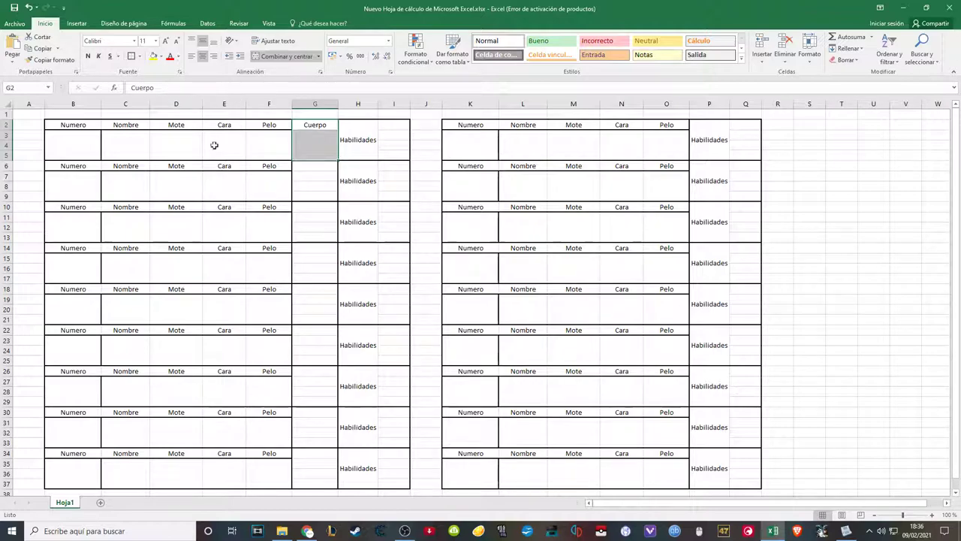
pyautogui.click(291, 155)
pyautogui.click(306, 127)
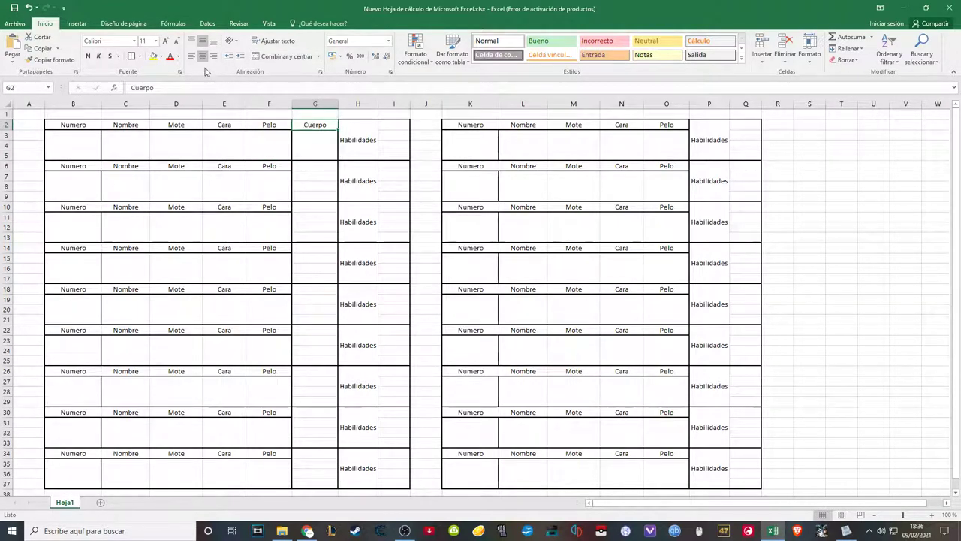
pyautogui.moveTo(315, 127); pyautogui.dragTo(317, 150)
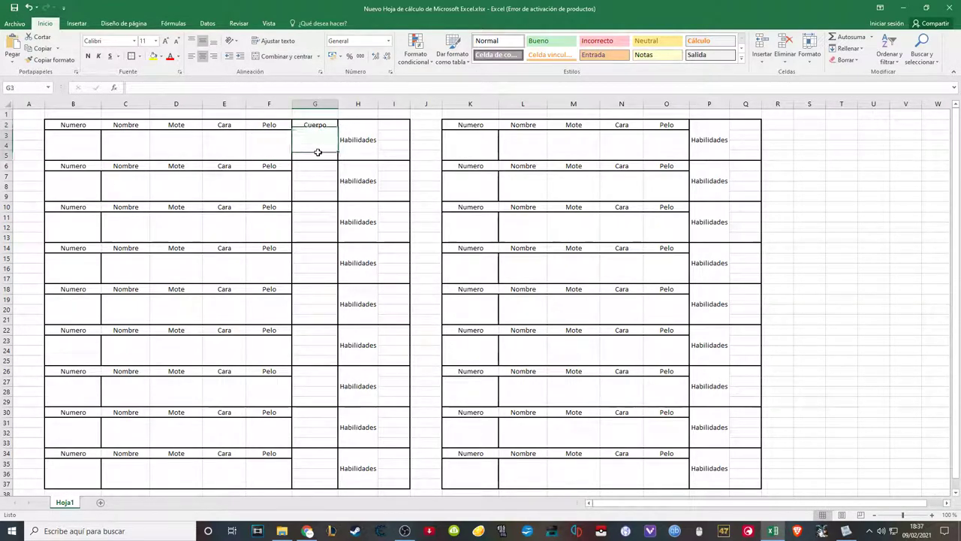
pyautogui.moveTo(87, 124); pyautogui.dragTo(304, 125)
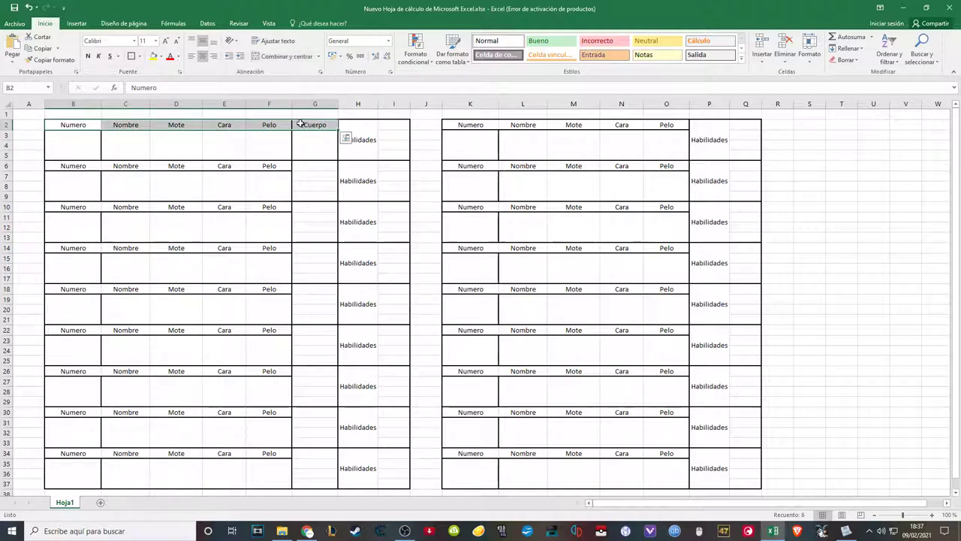
pyautogui.click(141, 56)
pyautogui.click(165, 142)
pyautogui.click(141, 57)
pyautogui.click(171, 165)
pyautogui.click(239, 148)
# - Clear the borders of the merged cell below Cuerpo and give it a thick bottom border
pyautogui.click(328, 157)
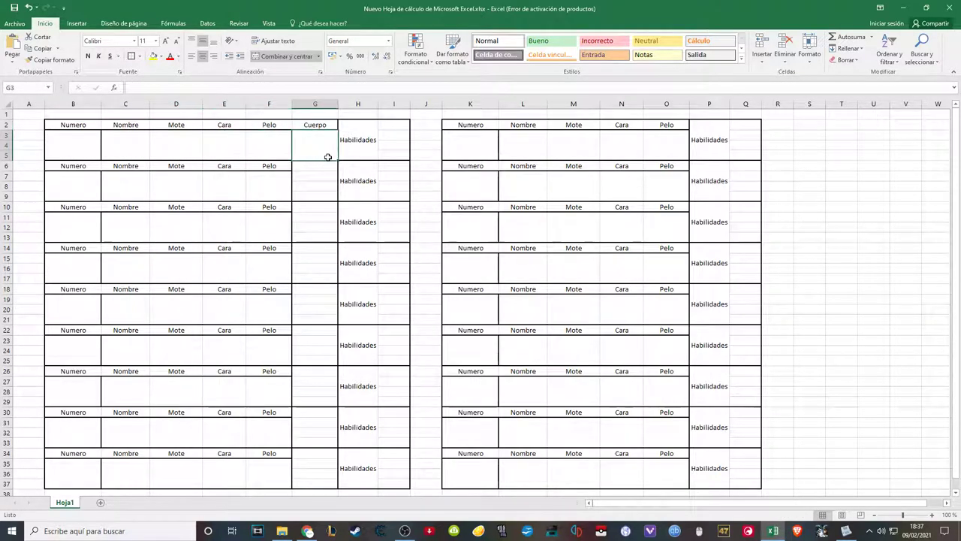
pyautogui.click(141, 56)
pyautogui.click(168, 130)
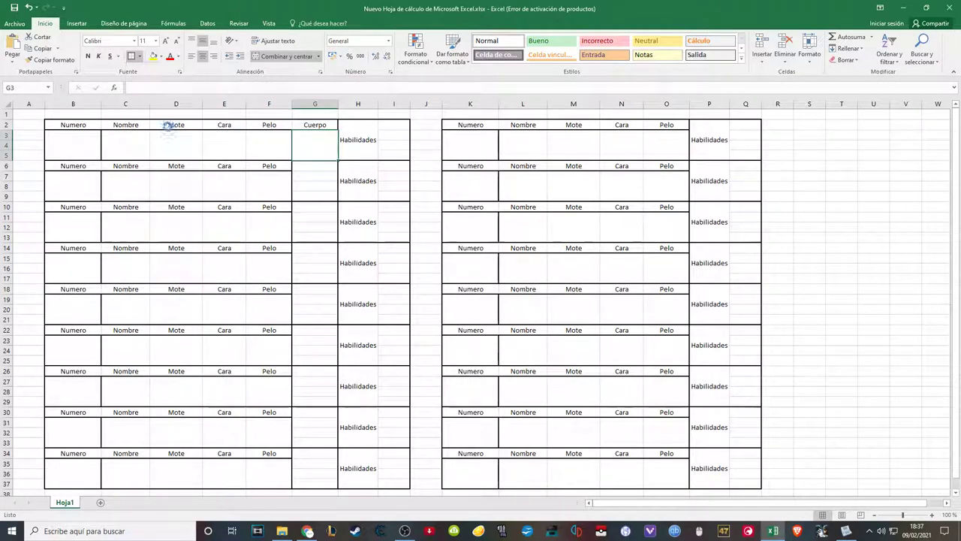
pyautogui.click(140, 57)
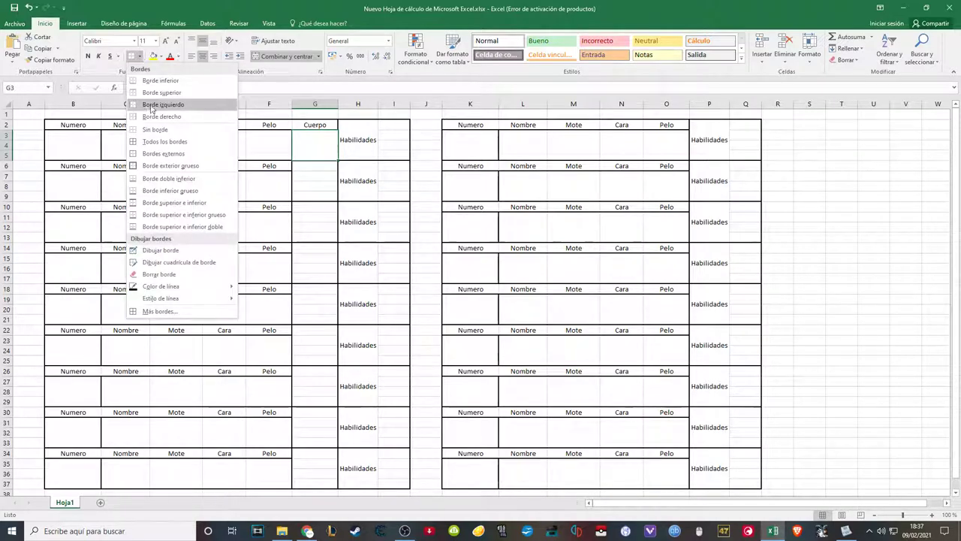
pyautogui.click(173, 190)
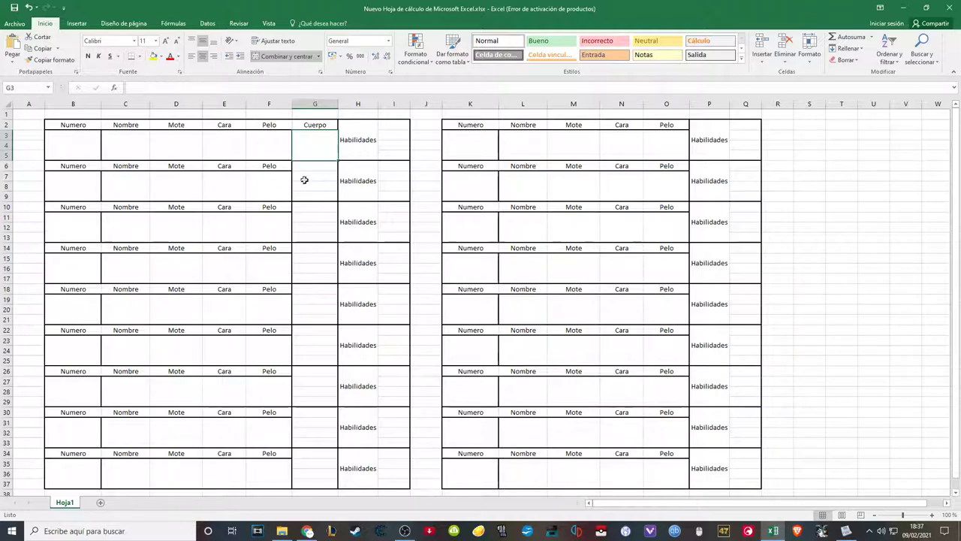
pyautogui.click(272, 144)
# - Apply a top and bottom border to the merged cell below the Cuerpo heading
pyautogui.click(300, 146)
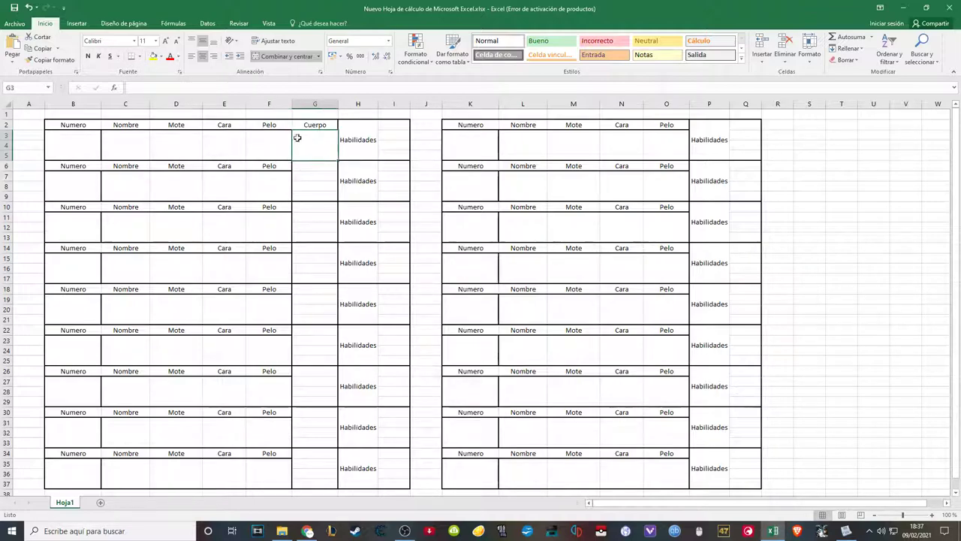
pyautogui.click(139, 56)
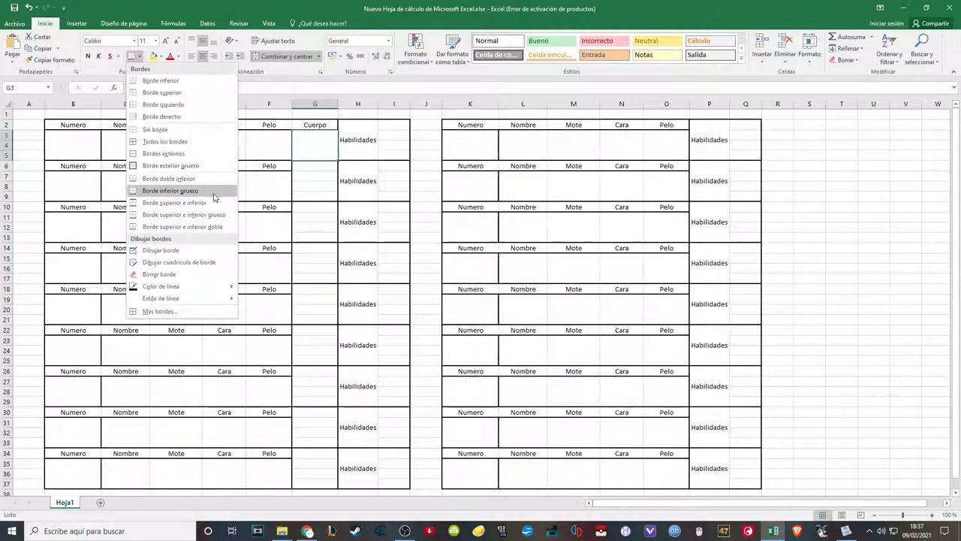
pyautogui.click(173, 203)
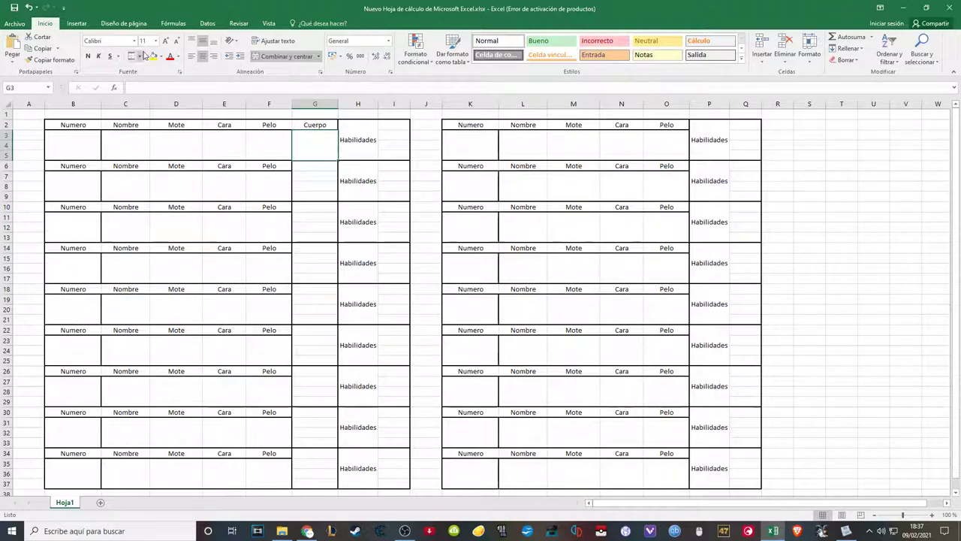
pyautogui.click(249, 142)
pyautogui.click(300, 146)
pyautogui.click(257, 154)
pyautogui.click(313, 147)
pyautogui.click(262, 149)
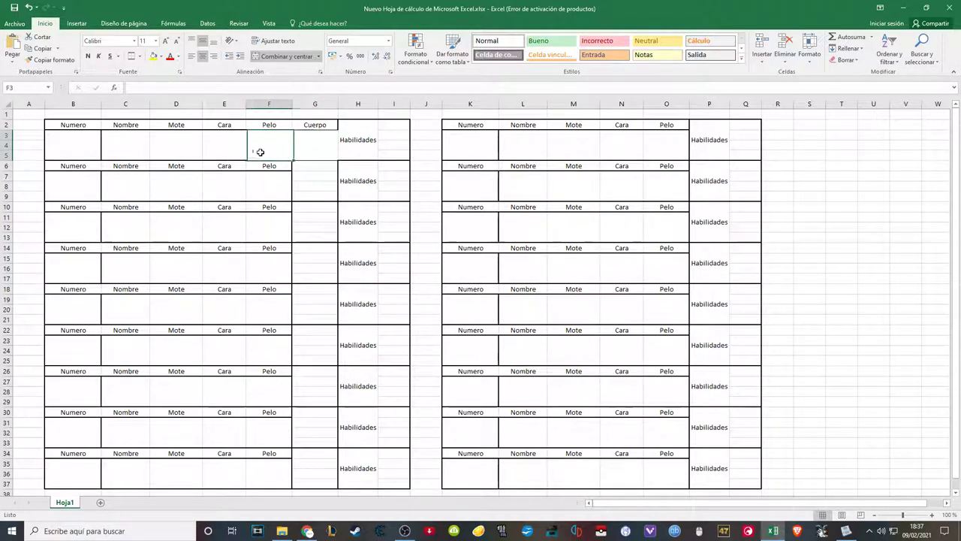
pyautogui.click(224, 148)
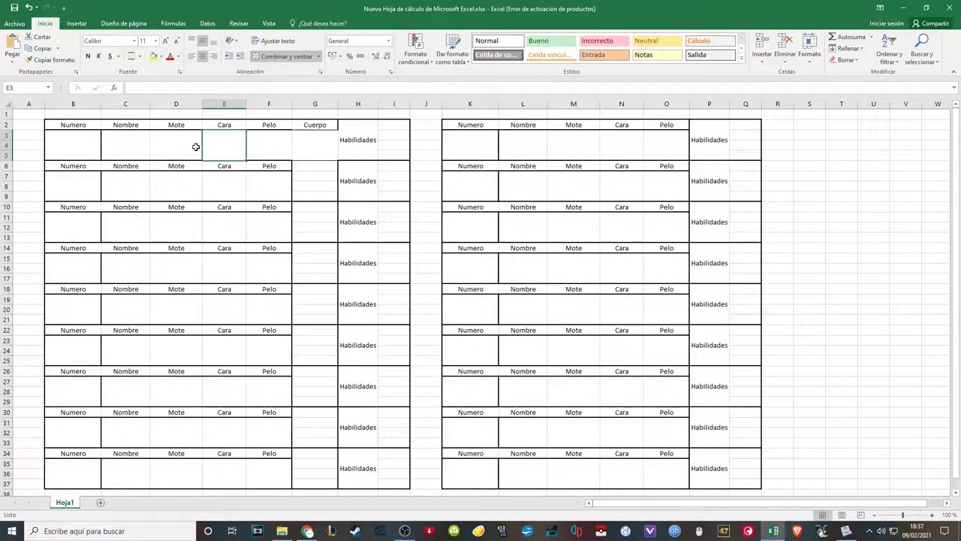
# - Apply a thick outside border to the first record's Habilidades cell H2
pyautogui.click(309, 143)
pyautogui.click(358, 142)
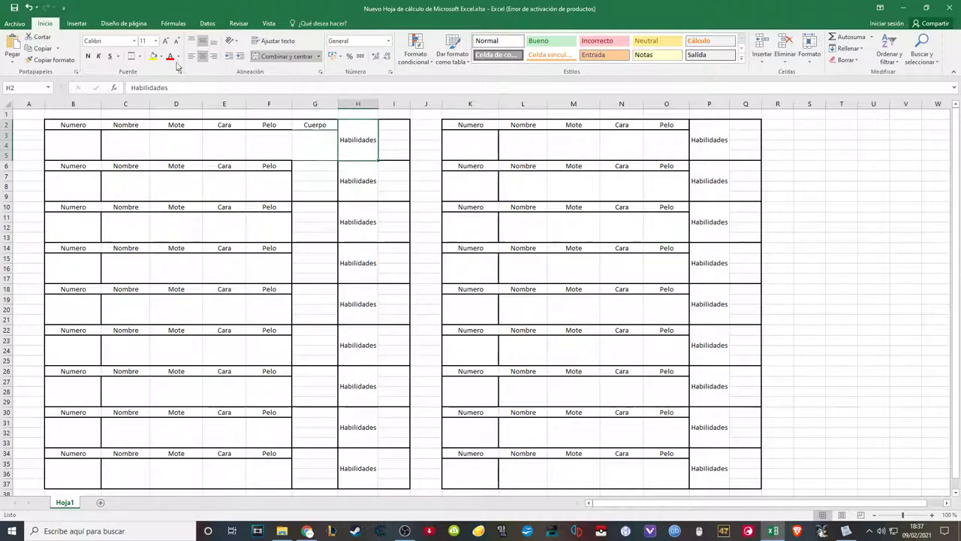
pyautogui.click(139, 57)
pyautogui.click(166, 167)
pyautogui.click(311, 142)
pyautogui.click(367, 151)
# - Apply a thick outside border around the whole Habilidades block H2:I5 of the first record
pyautogui.moveTo(367, 143); pyautogui.dragTo(392, 144)
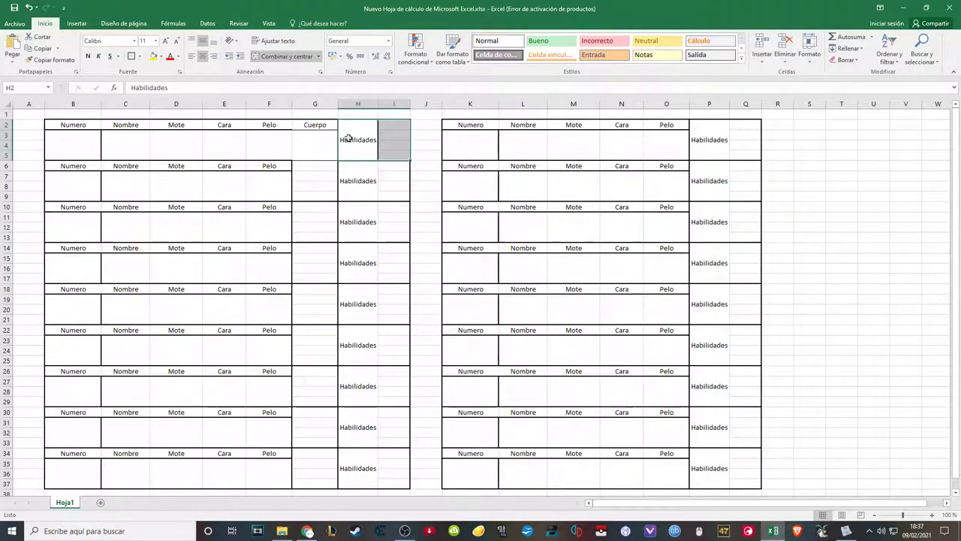
pyautogui.click(139, 56)
pyautogui.click(173, 119)
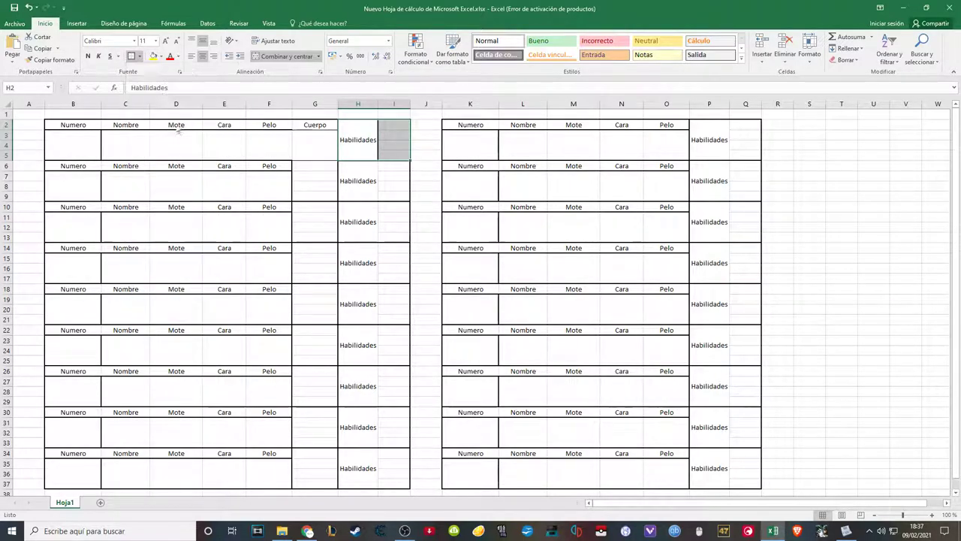
pyautogui.click(139, 56)
pyautogui.click(197, 166)
pyautogui.press('Left')
pyautogui.press('Left')
pyautogui.press('Left')
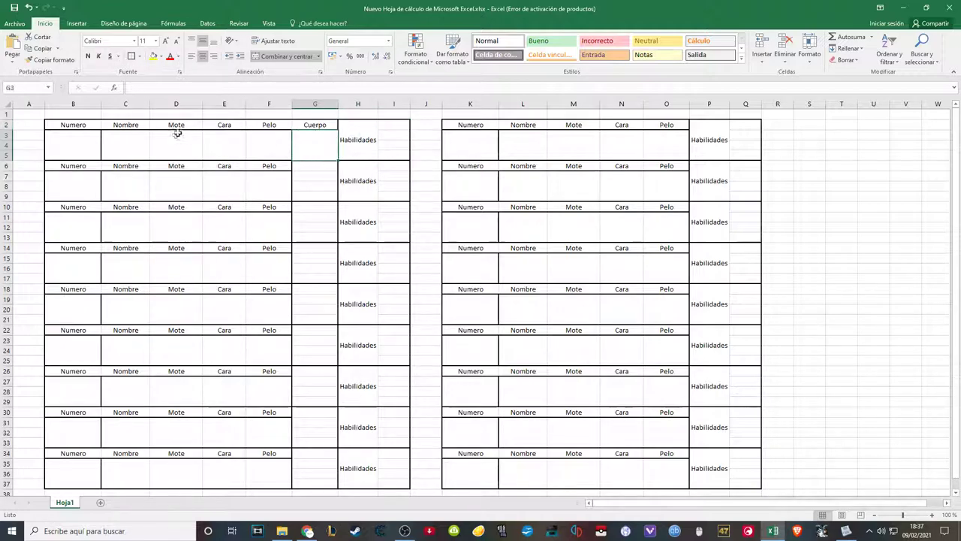
pyautogui.click(318, 148)
pyautogui.click(133, 150)
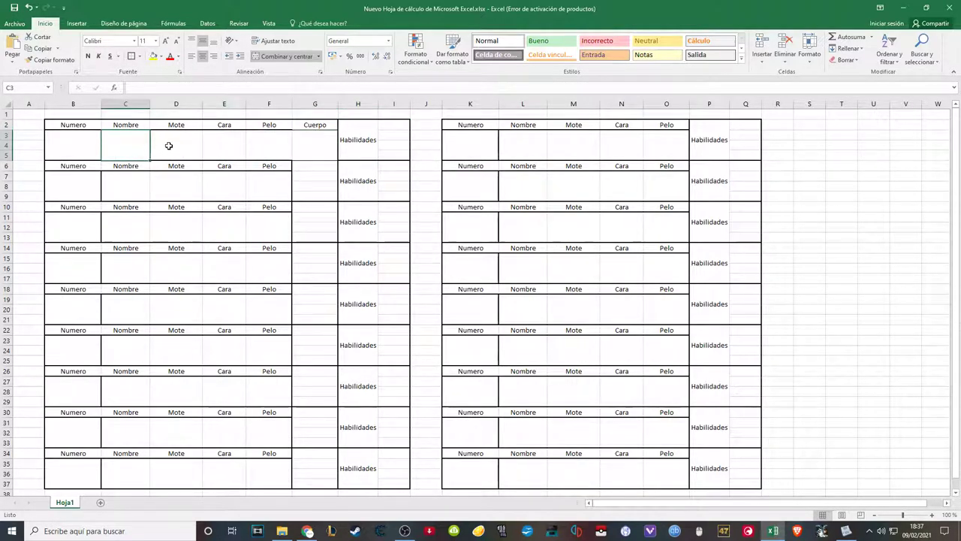
pyautogui.click(178, 149)
pyautogui.click(237, 145)
pyautogui.click(266, 144)
pyautogui.click(323, 135)
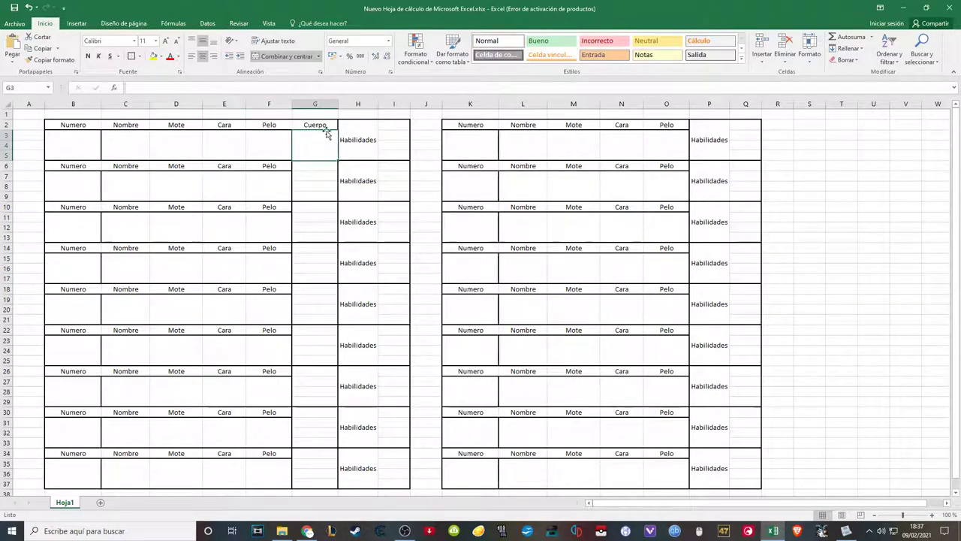
pyautogui.moveTo(90, 128); pyautogui.dragTo(315, 125)
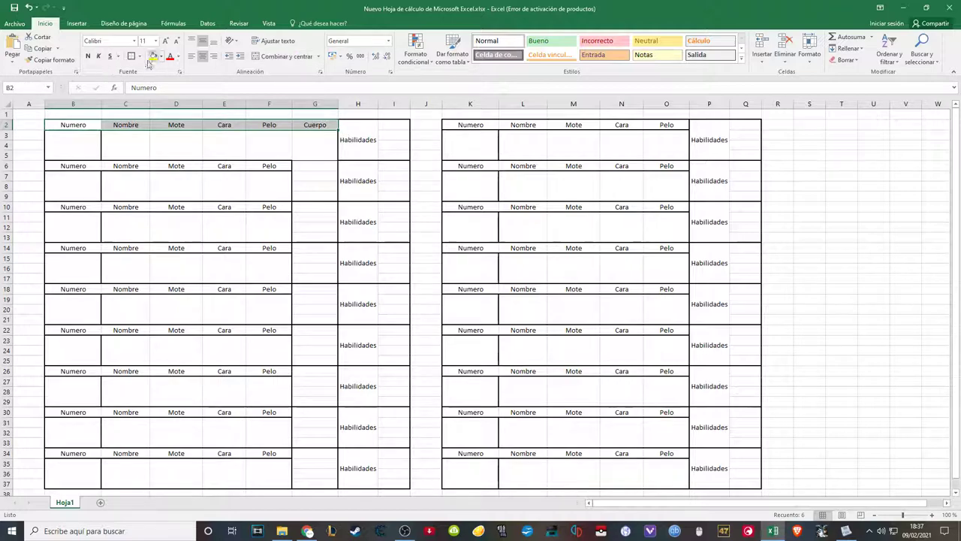
pyautogui.click(260, 150)
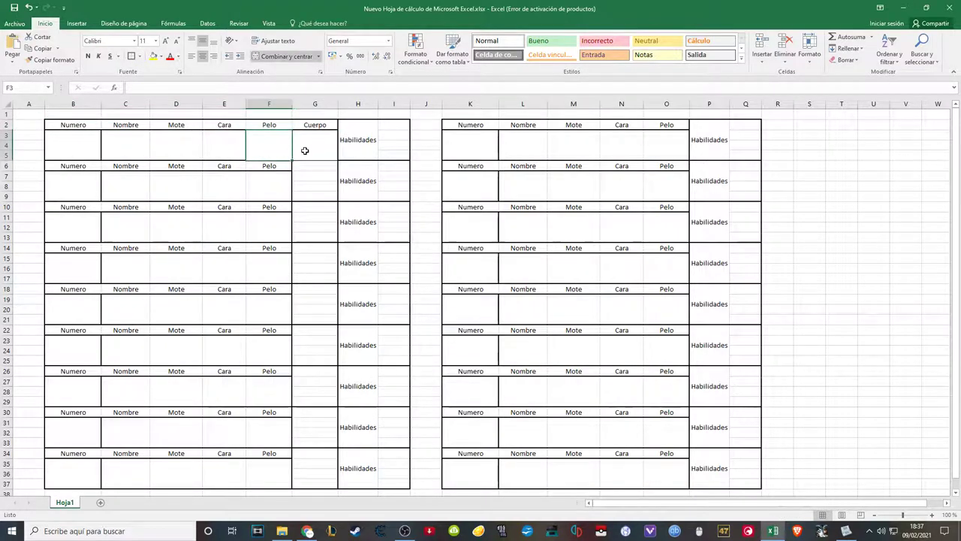
pyautogui.click(304, 150)
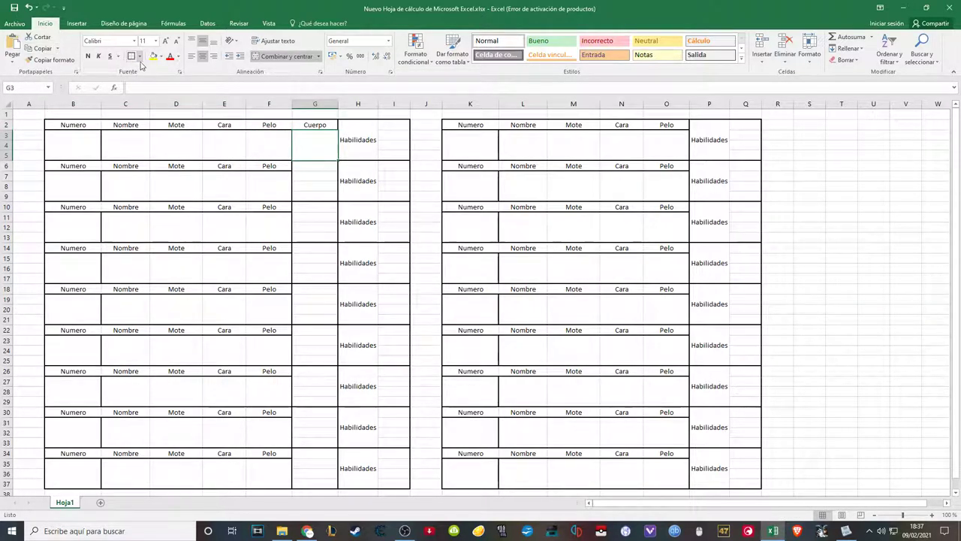
# - Enter the character's full name under Nombre in C3 and the nickname under Mote in D3
pyautogui.click(136, 146)
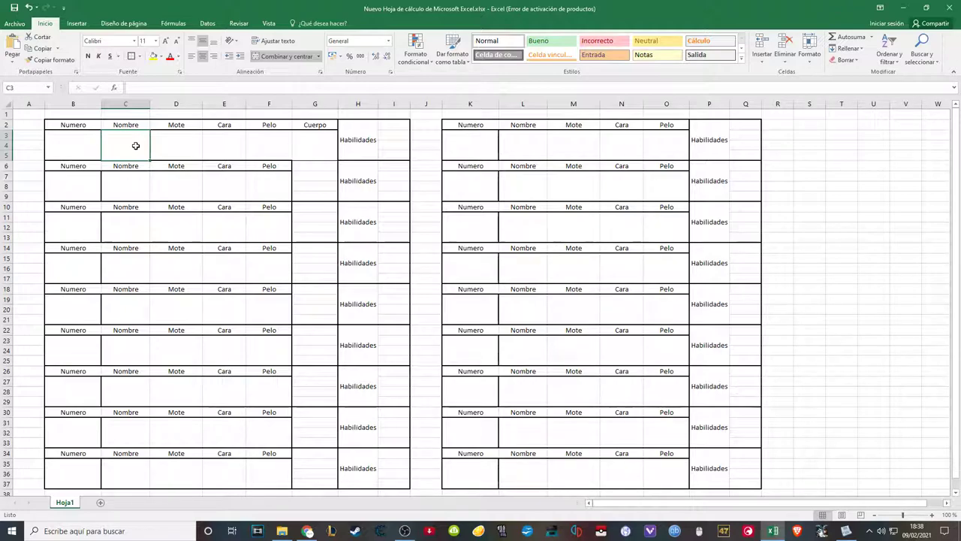
pyautogui.write('Shujin Zimpi')
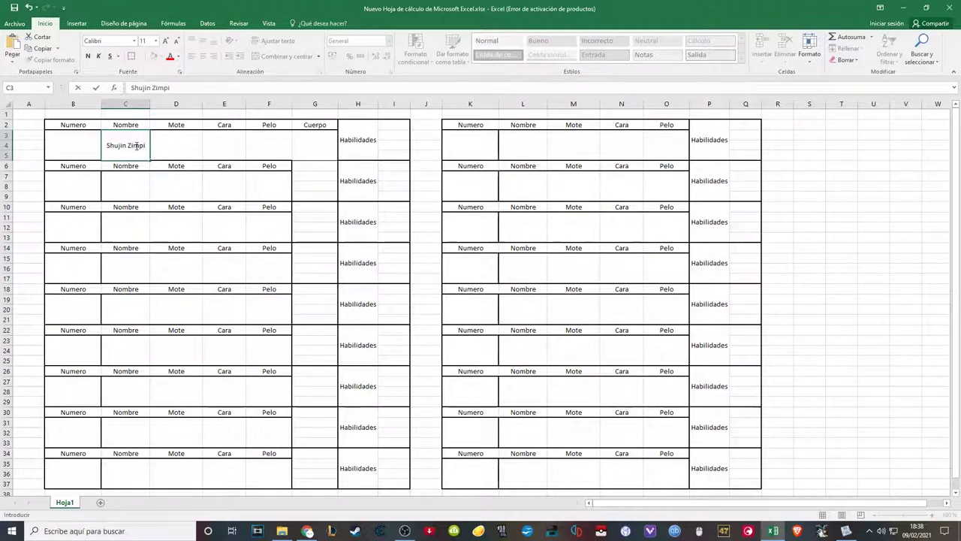
pyautogui.click(179, 148)
pyautogui.write('Zimpi')
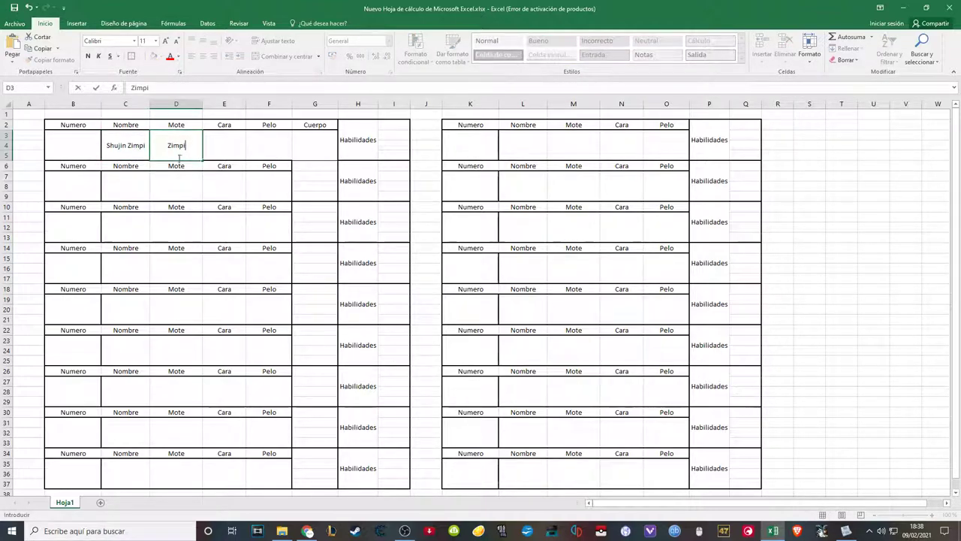
pyautogui.click(133, 182)
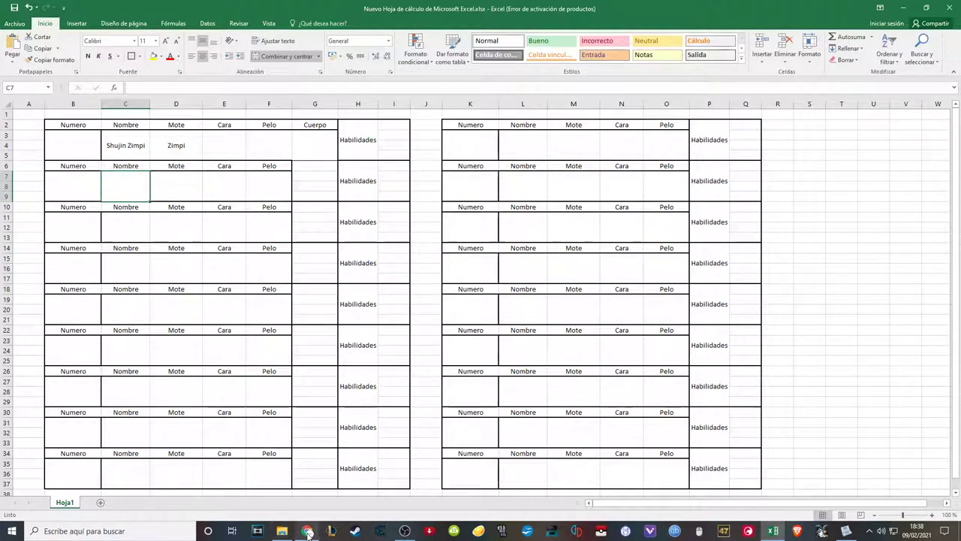
pyautogui.click(165, 186)
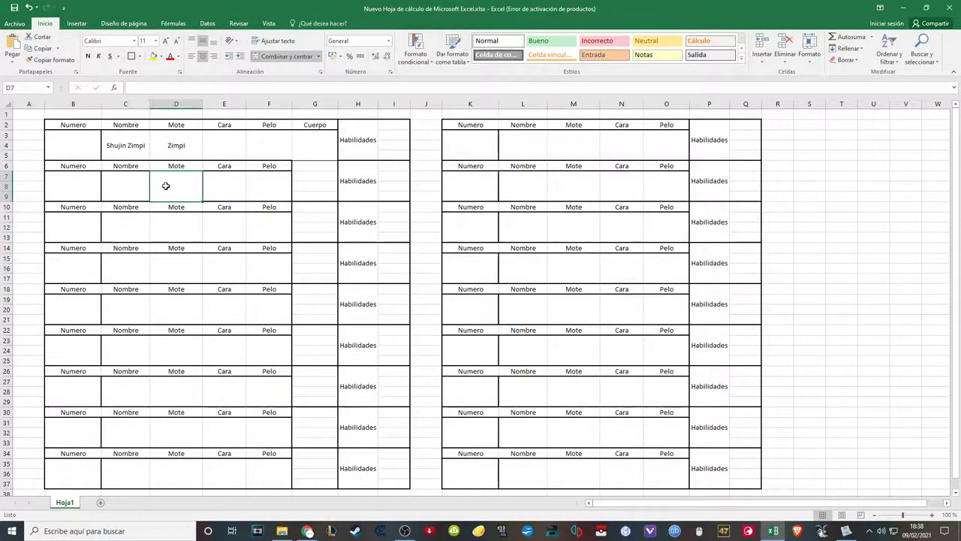
pyautogui.click(215, 149)
pyautogui.click(280, 146)
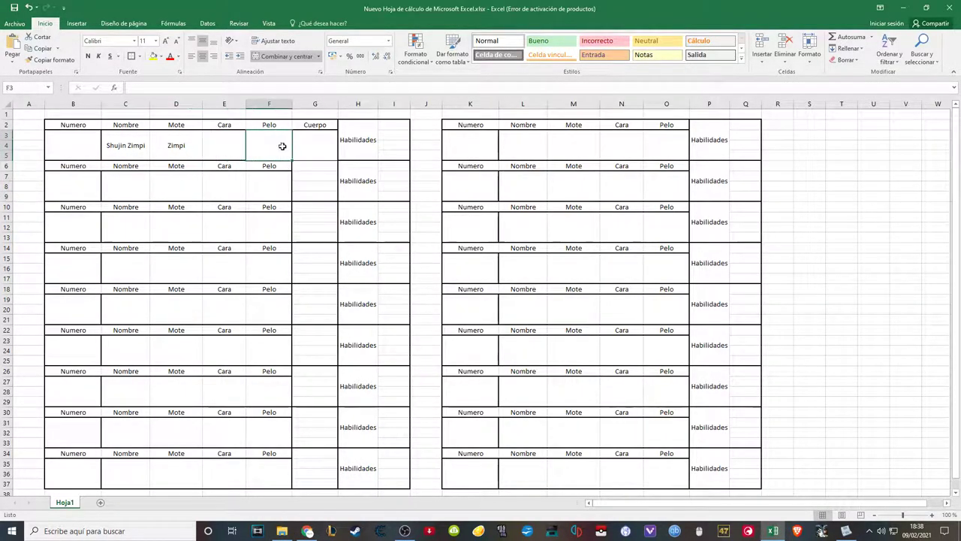
pyautogui.click(336, 145)
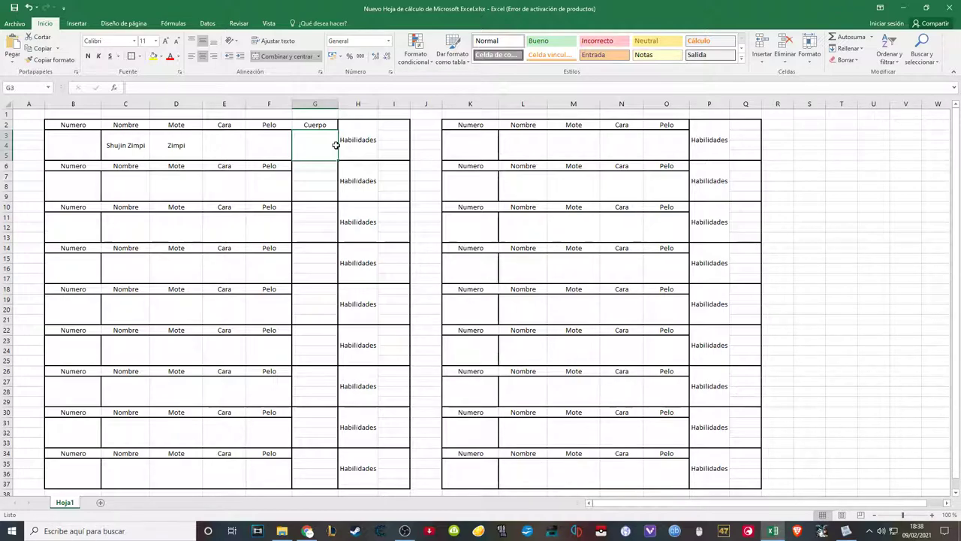
pyautogui.write('Delgado')
pyautogui.press('BackSpace')
pyautogui.press('BackSpace')
pyautogui.press('BackSpace')
pyautogui.press('BackSpace')
pyautogui.press('BackSpace')
pyautogui.press('BackSpace')
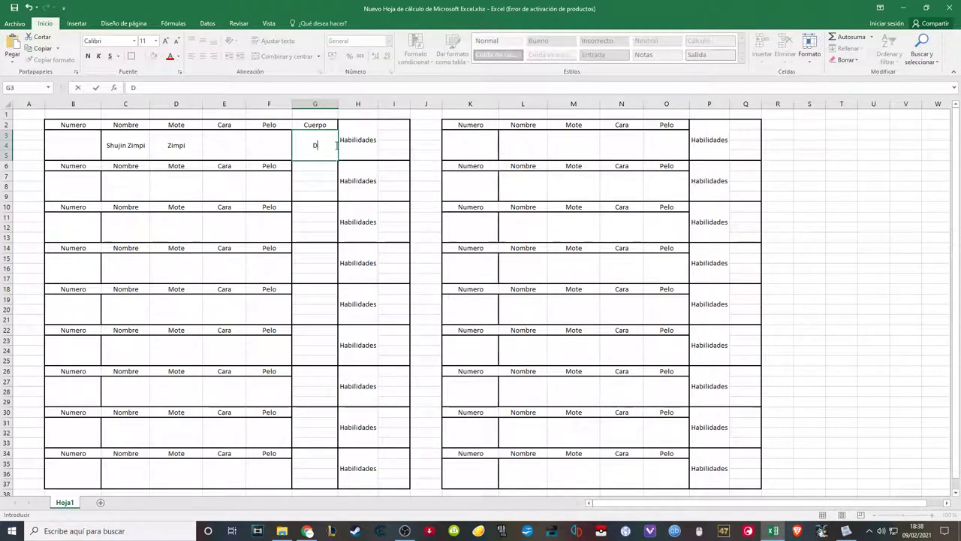
pyautogui.write('old')
pyautogui.write('re')
pyautogui.write('tente')
pyautogui.press('Return')
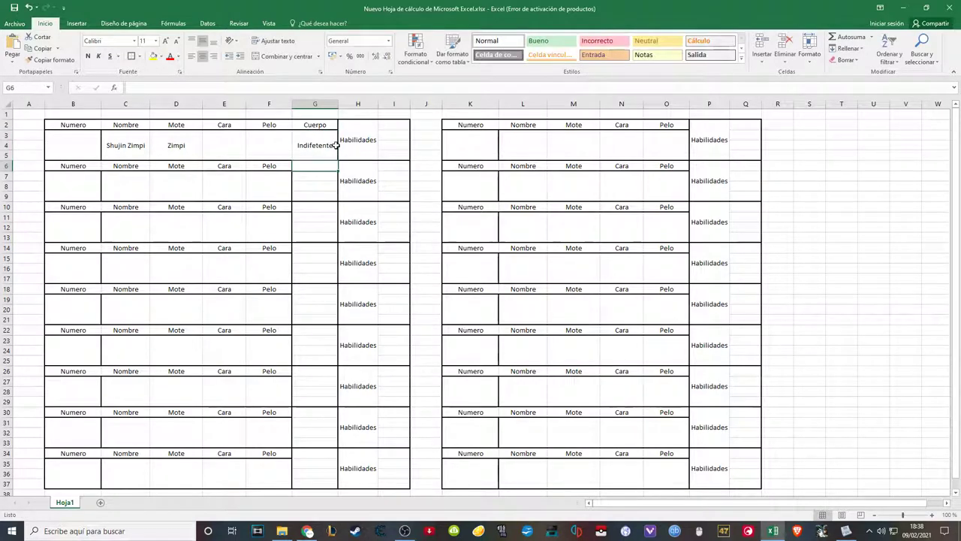
# - Enter Indiferente under Cuerpo in G3 of the first record
pyautogui.click(317, 149)
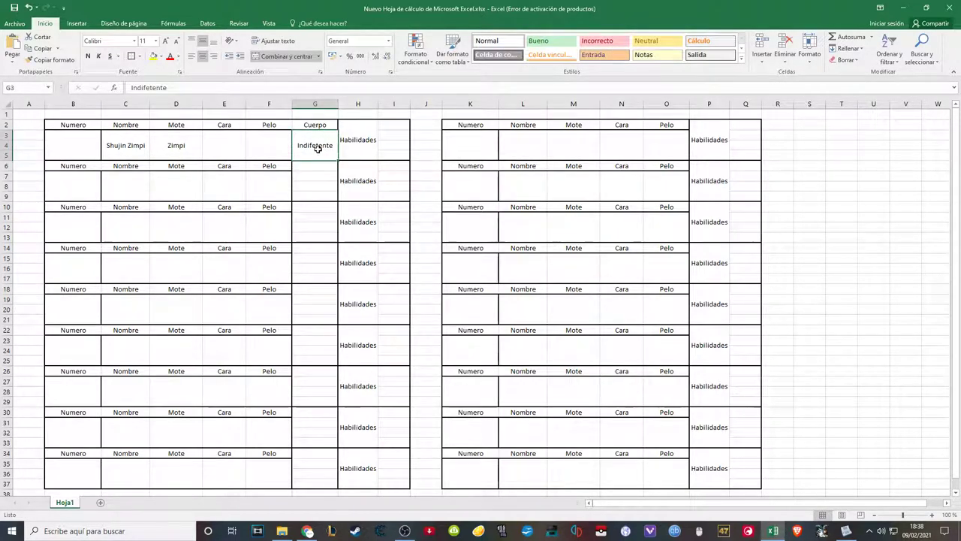
pyautogui.write('IUndiferente')
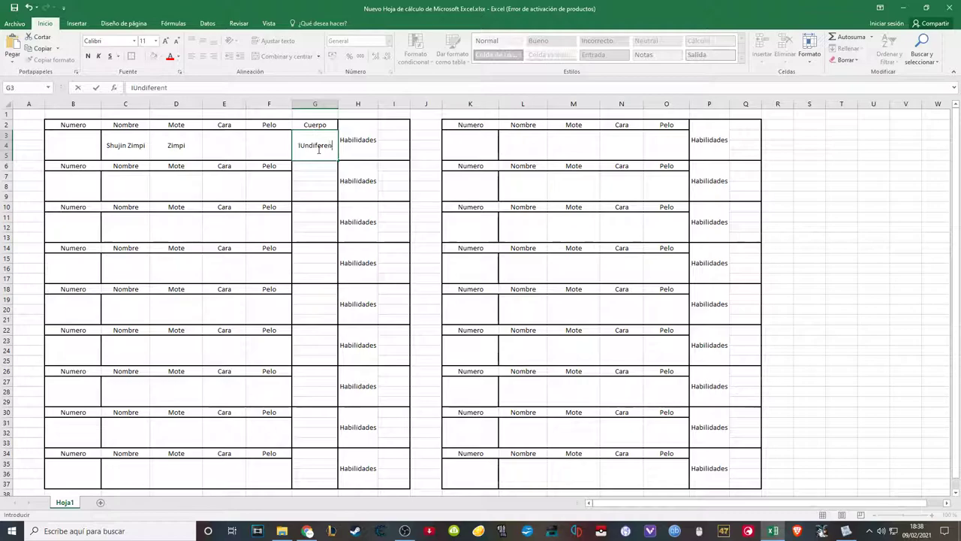
pyautogui.click(138, 87)
pyautogui.press('BackSpace')
pyautogui.press('Return')
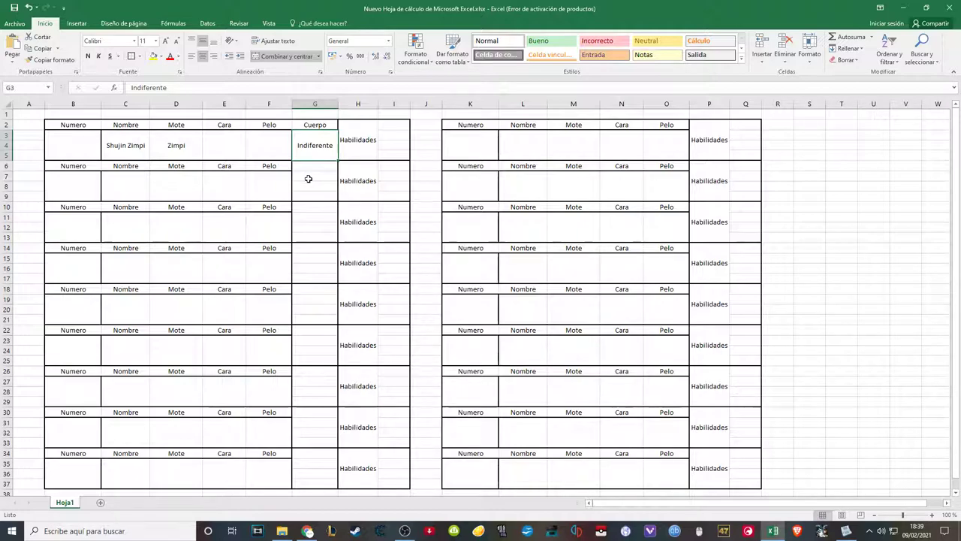
pyautogui.click(212, 149)
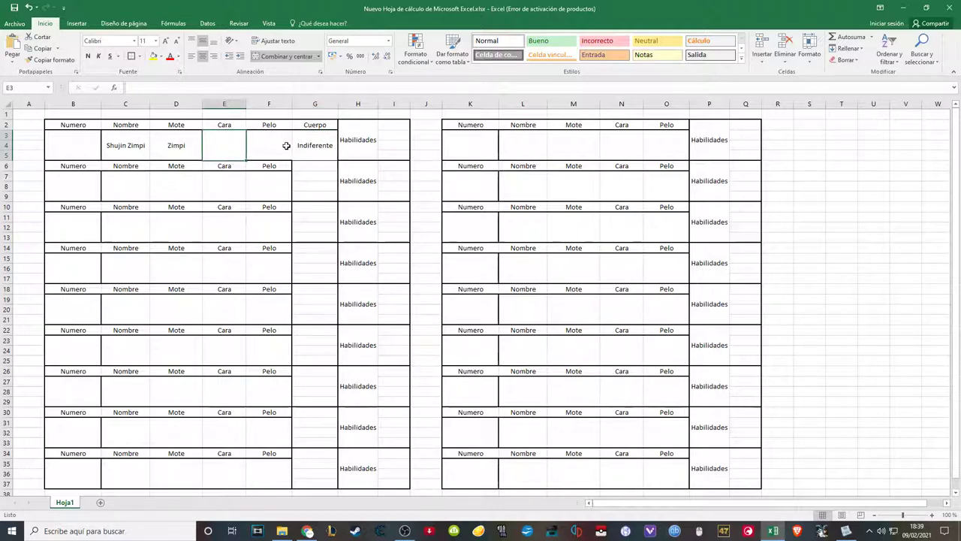
pyautogui.click(307, 531)
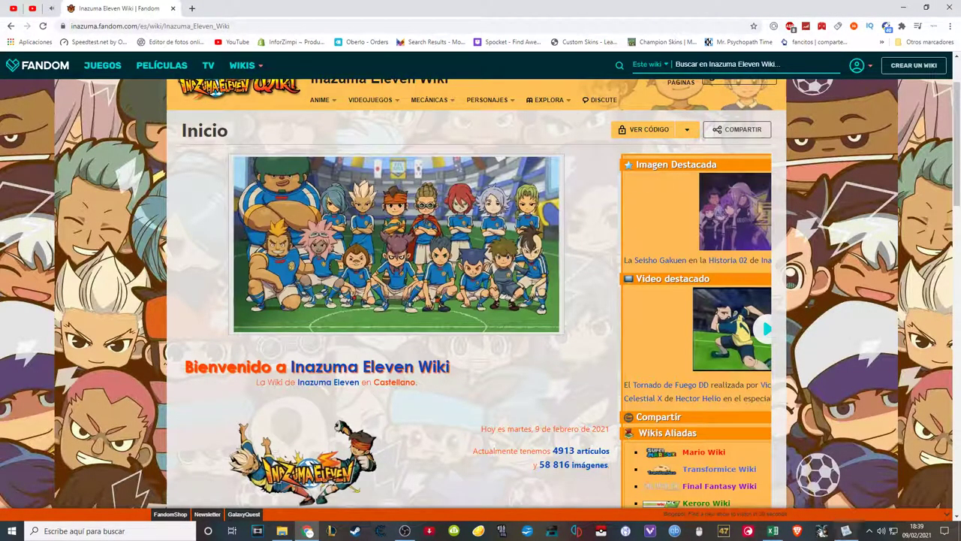
pyautogui.click(772, 530)
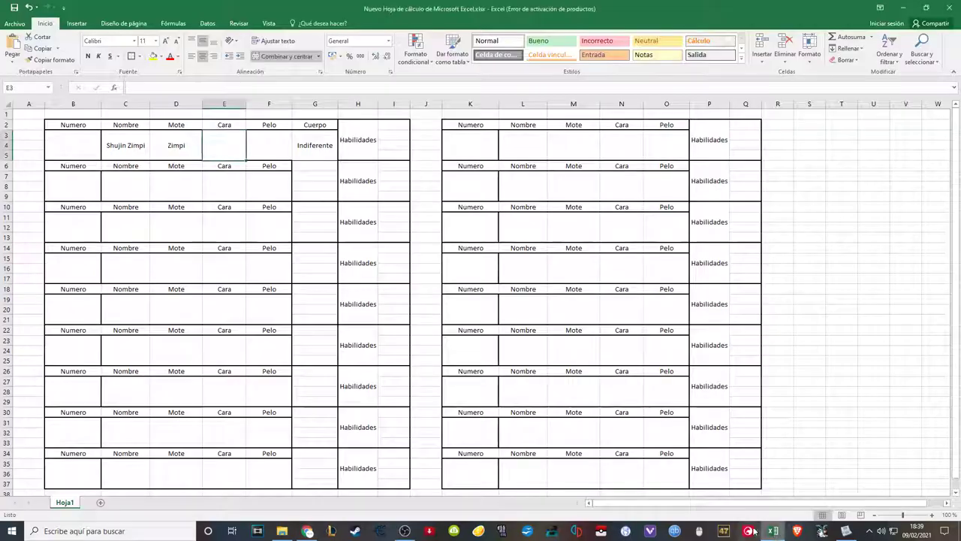
# - Select the first record's Pelo cell F3, switch to the Inazuma Eleven Wiki in Chrome and open Saga de Sonny's Inazuma Eleven Ares (anime) article
pyautogui.click(269, 146)
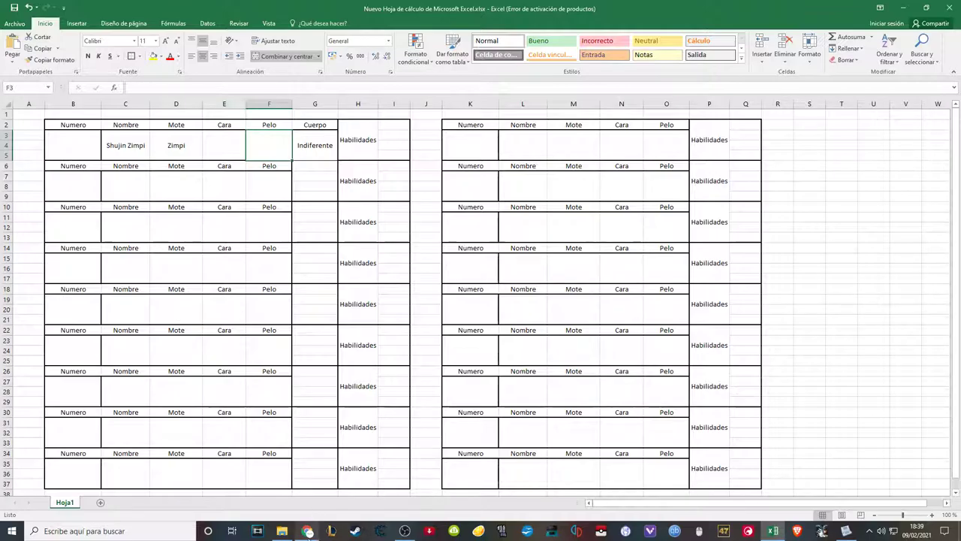
pyautogui.click(307, 531)
pyautogui.moveTo(428, 100)
pyautogui.moveTo(466, 132)
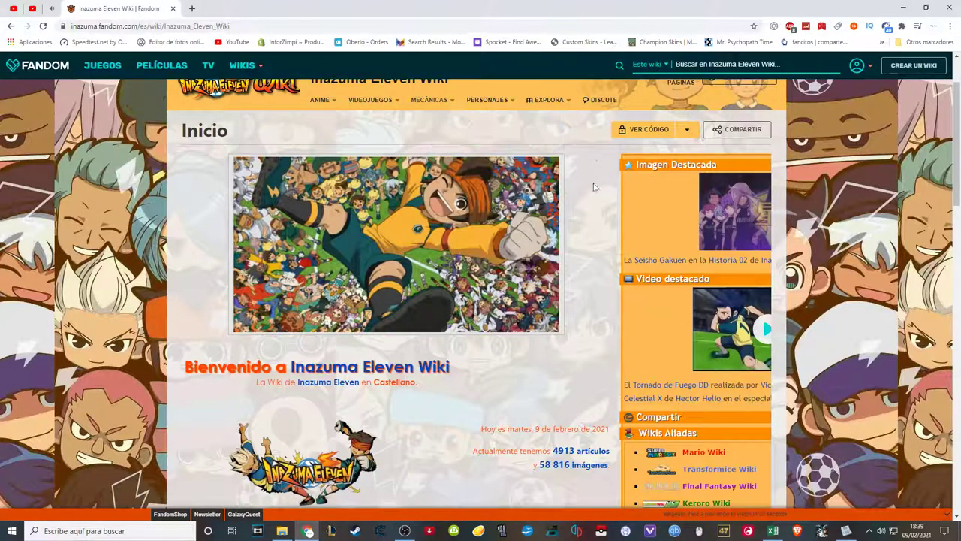
pyautogui.scroll(2, 958, 122)
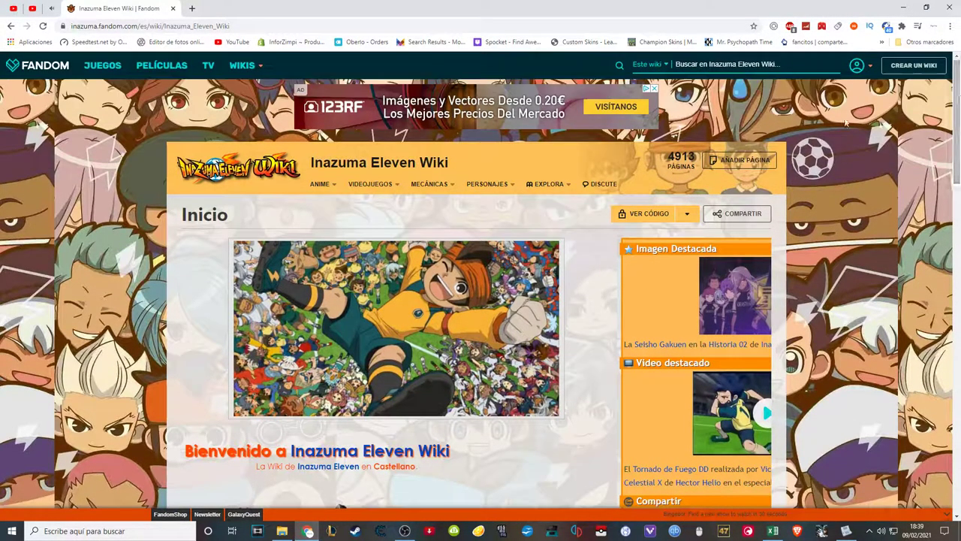
pyautogui.moveTo(495, 193)
pyautogui.moveTo(486, 227)
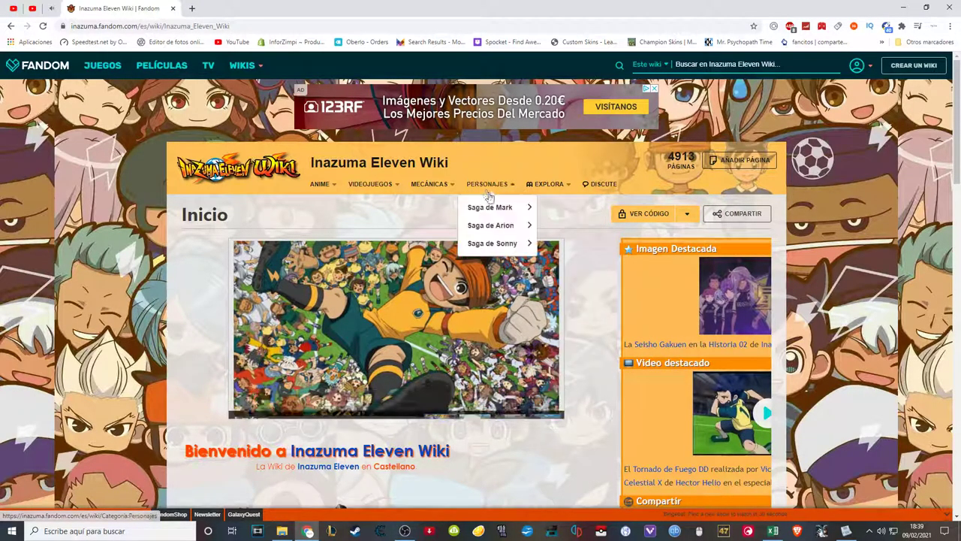
pyautogui.click(495, 245)
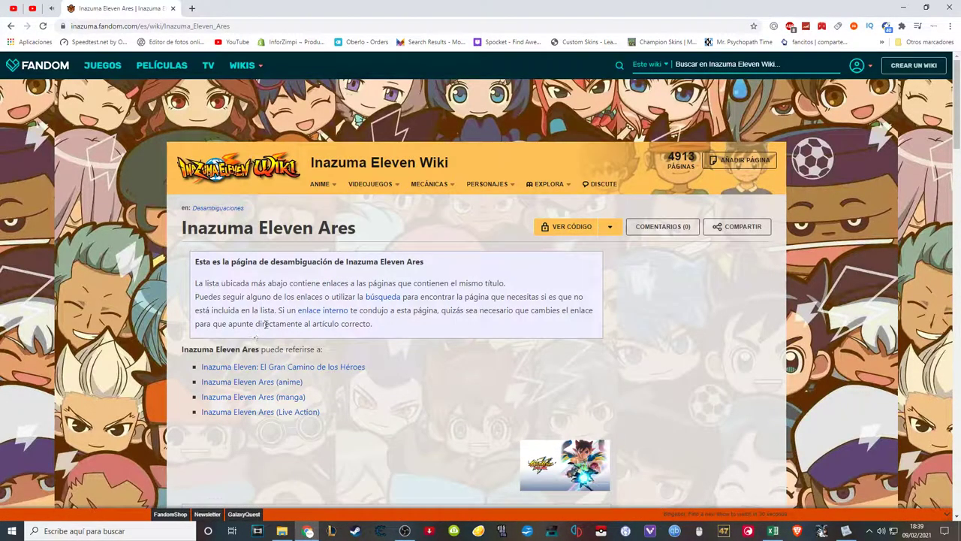
pyautogui.click(261, 386)
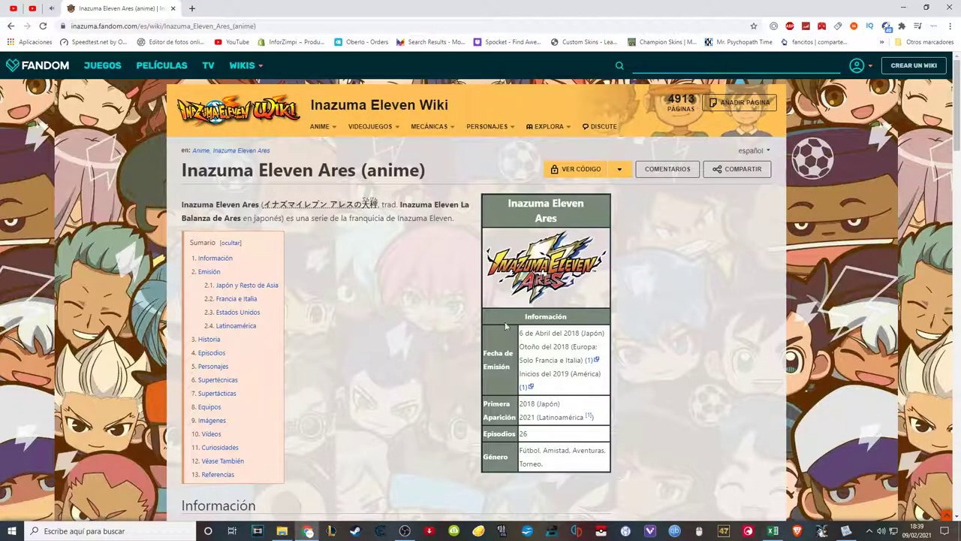
# - Open the Instituto Raimon team article linked in the Historia section of the anime article
pyautogui.moveTo(956, 105); pyautogui.dragTo(908, 353)
pyautogui.scroll(5, 440, 338)
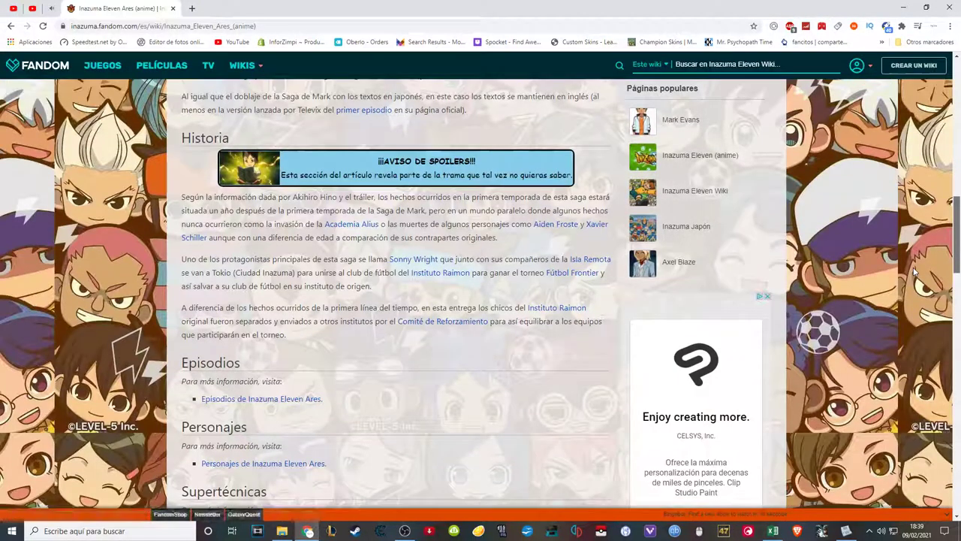
pyautogui.click(453, 275)
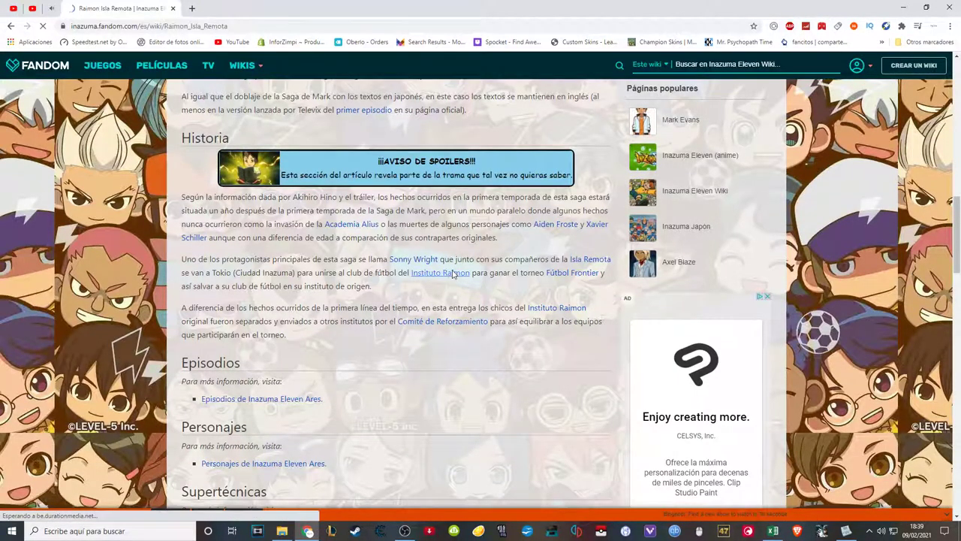
# - Look through the Raimon Isla Remota team article, including its matches, images and enlarged team logo
pyautogui.scroll(-20, 959, 108)
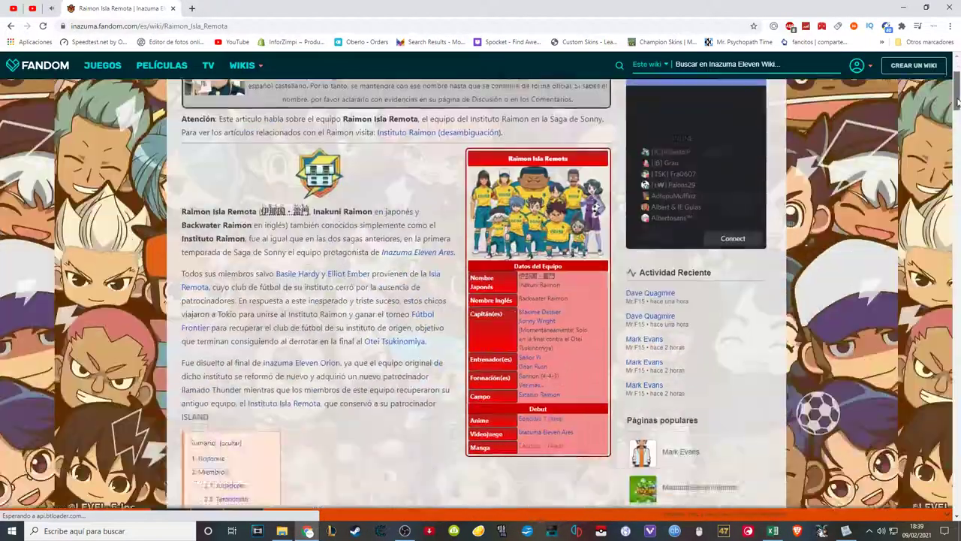
pyautogui.scroll(20, 481, 295)
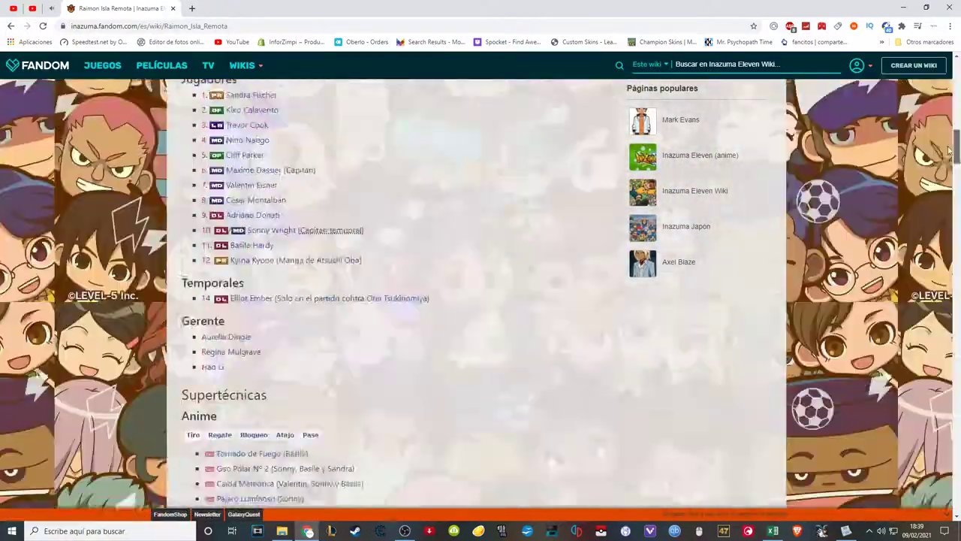
pyautogui.scroll(-20, 480, 294)
pyautogui.scroll(-8, 933, 371)
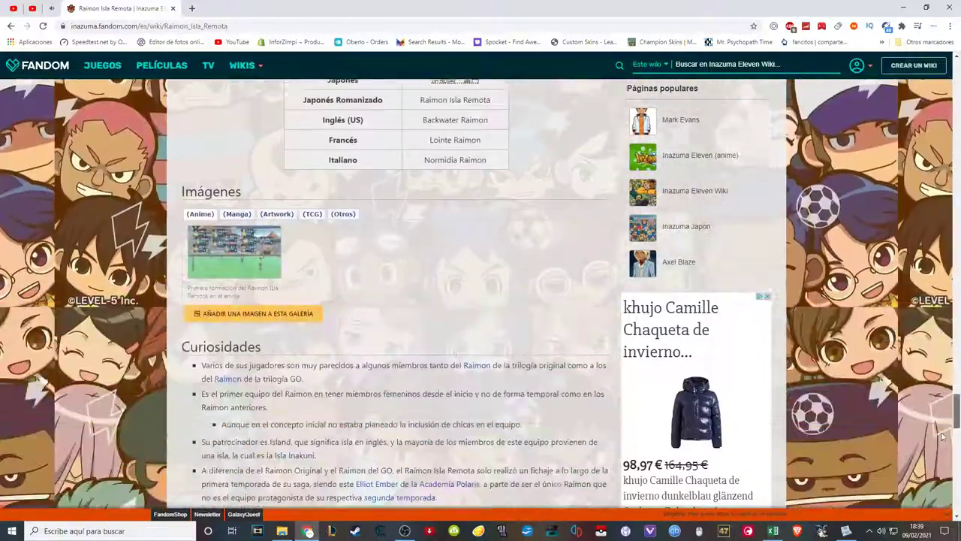
pyautogui.scroll(1, 939, 406)
pyautogui.scroll(-4, 942, 436)
pyautogui.scroll(15, 944, 449)
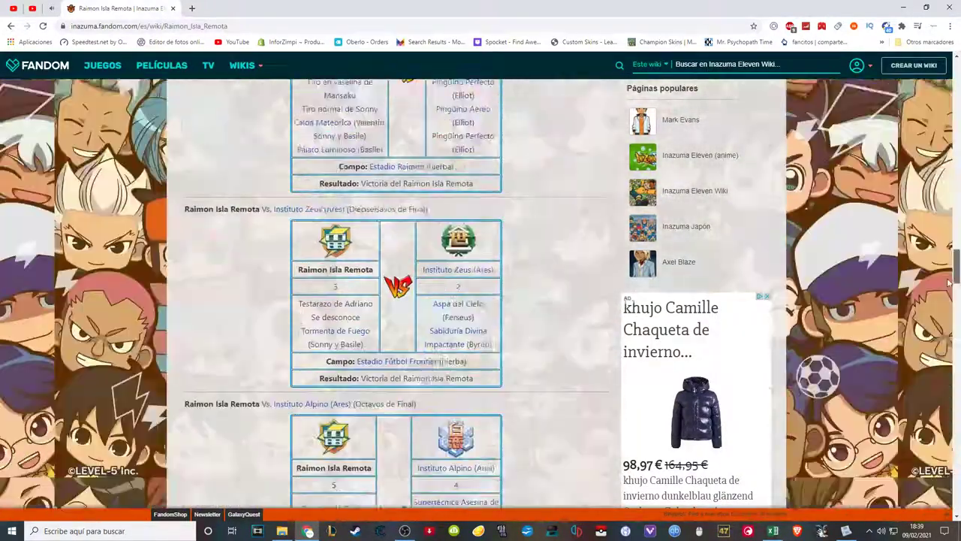
pyautogui.scroll(-4, 950, 205)
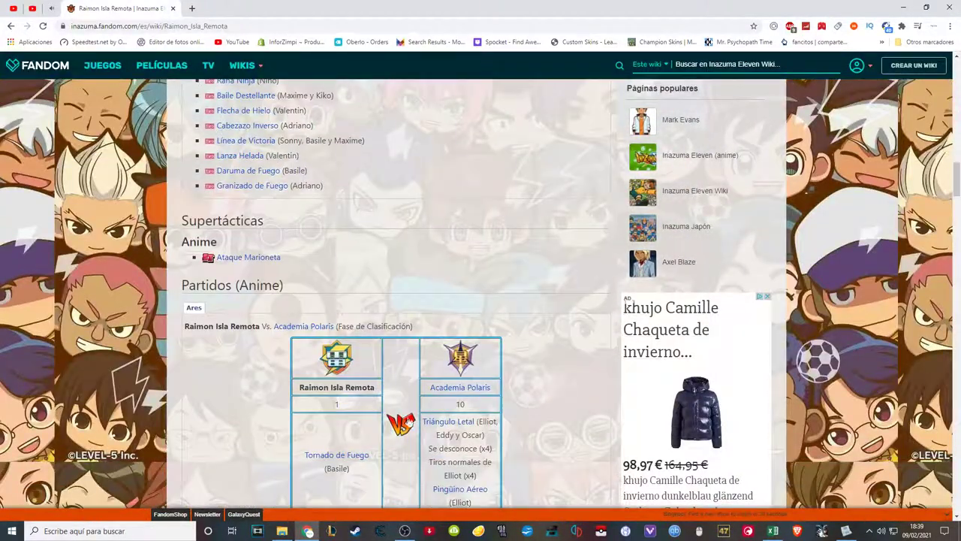
pyautogui.click(333, 354)
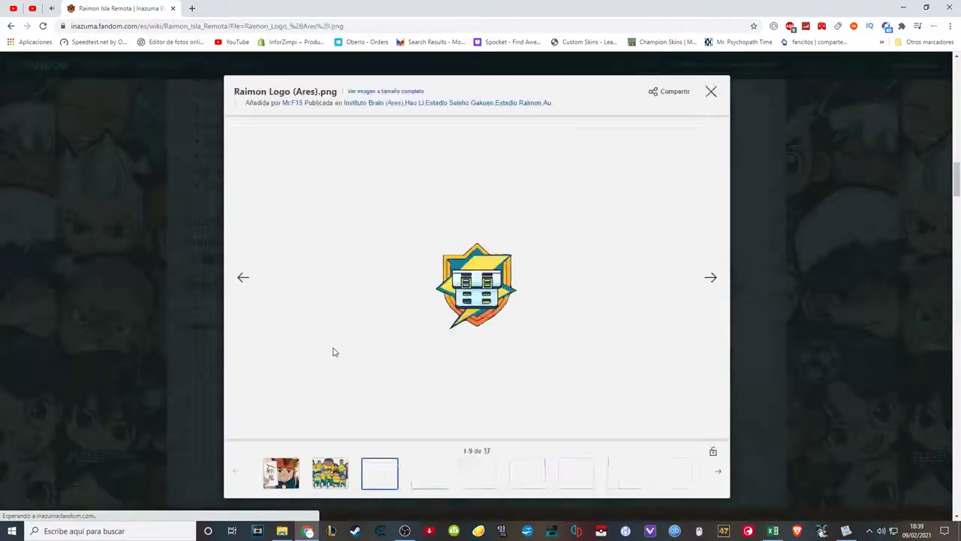
pyautogui.click(711, 90)
# - Find the Jugadores list, open Sandra Fischer's article and check the character's Ares and Orion appearances
pyautogui.scroll(3, 957, 172)
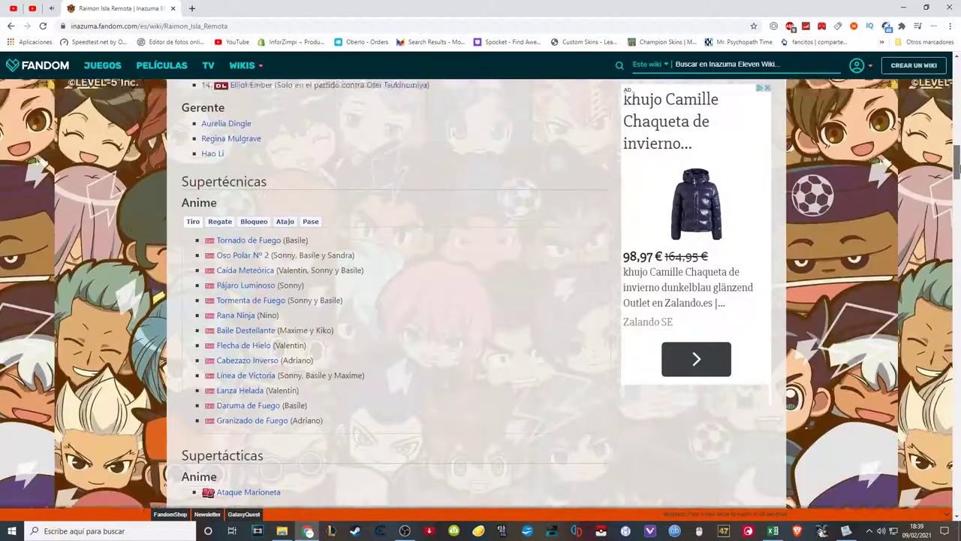
pyautogui.scroll(5, 957, 173)
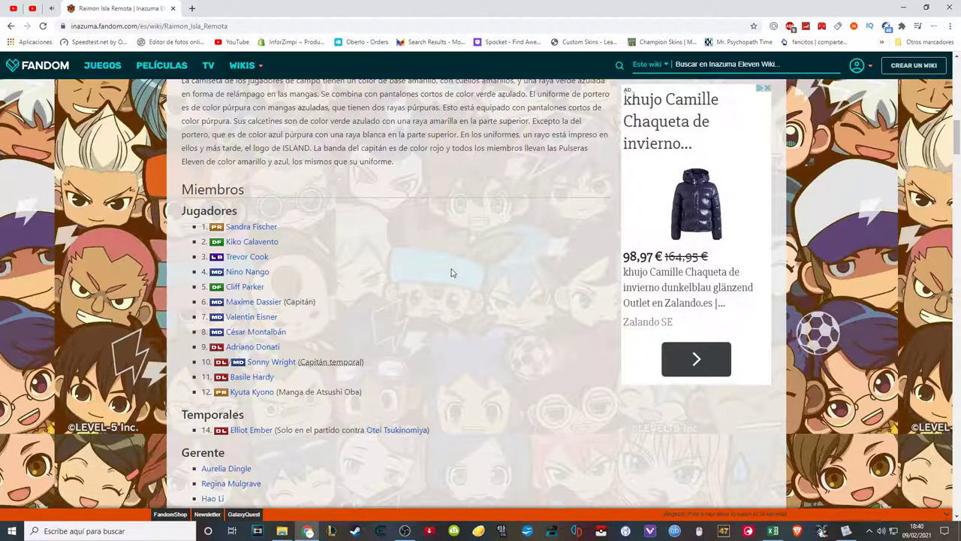
pyautogui.click(240, 226)
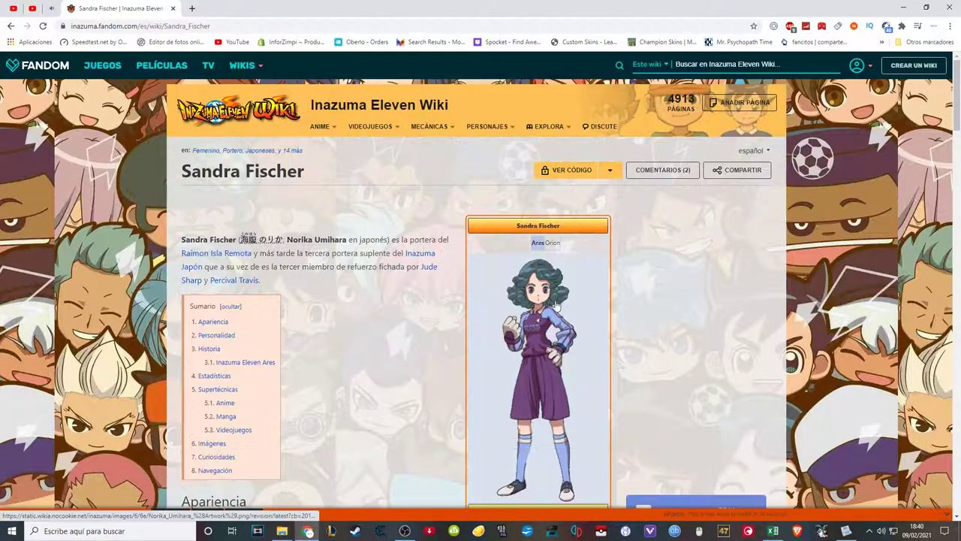
pyautogui.click(547, 245)
pyautogui.click(536, 243)
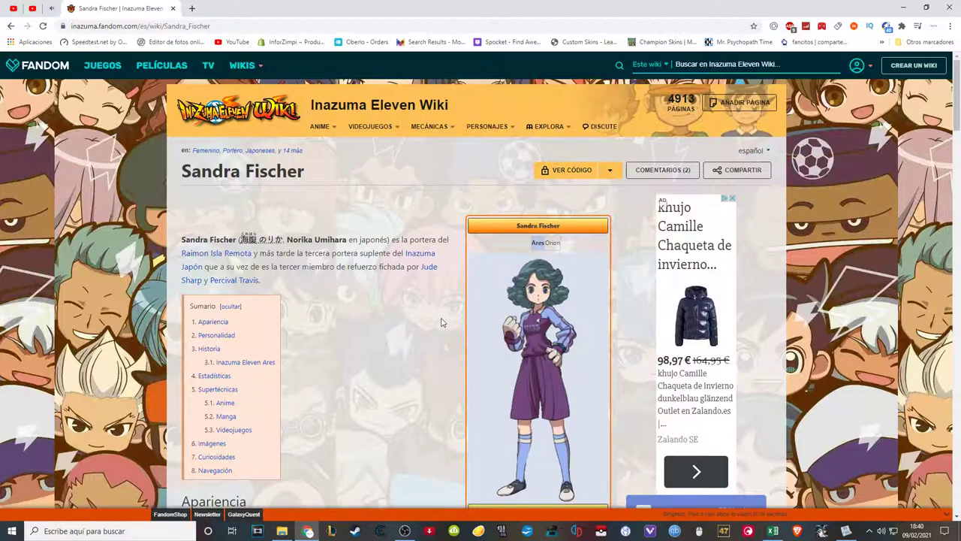
# - Copy the character's name from the article's infobox and try to paste it into F3 under Pelo in Excel
pyautogui.rightClick(519, 225)
pyautogui.click(559, 242)
pyautogui.click(773, 531)
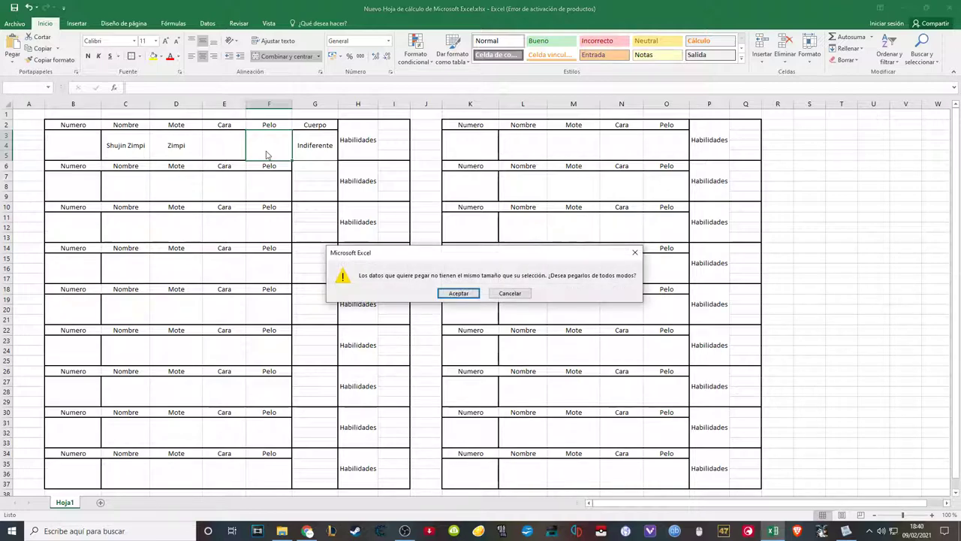
pyautogui.press('Tab')
pyautogui.press('Return')
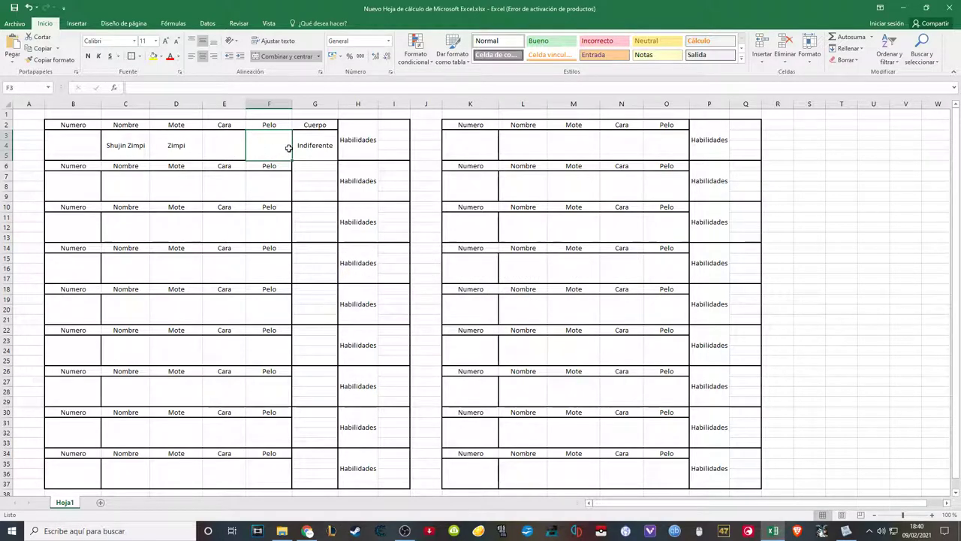
# - Enter Sandra en Ares under Pelo in F3 of the first record
pyautogui.write('Sandra')
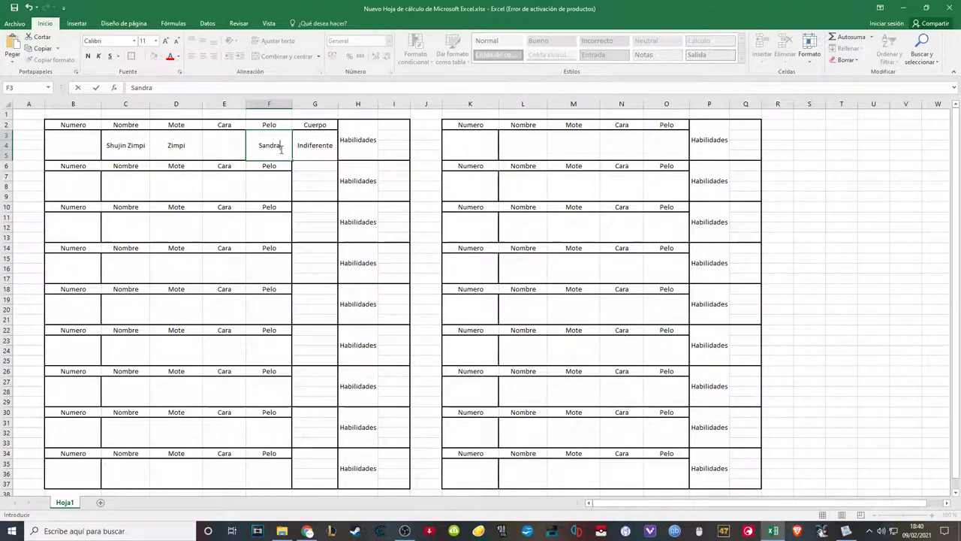
pyautogui.write(' en Ares')
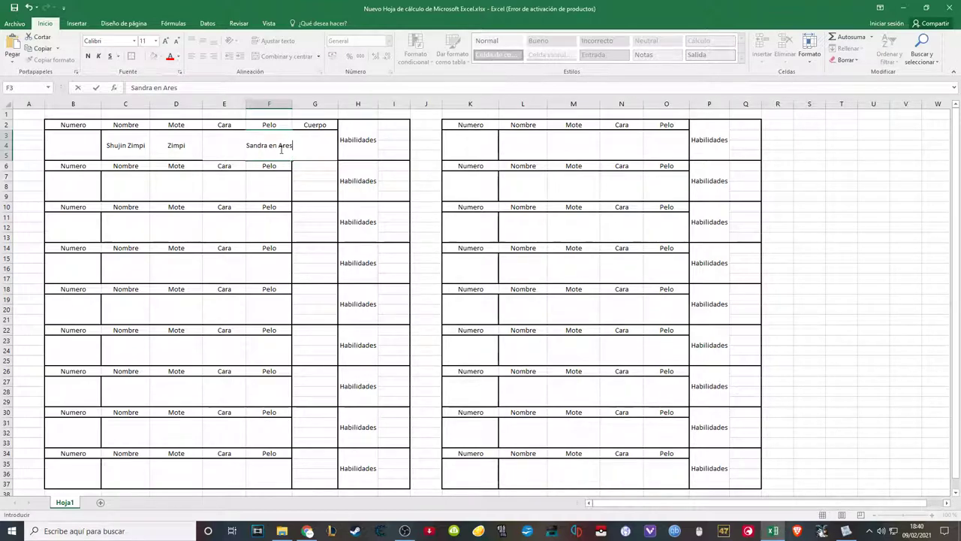
pyautogui.click(280, 184)
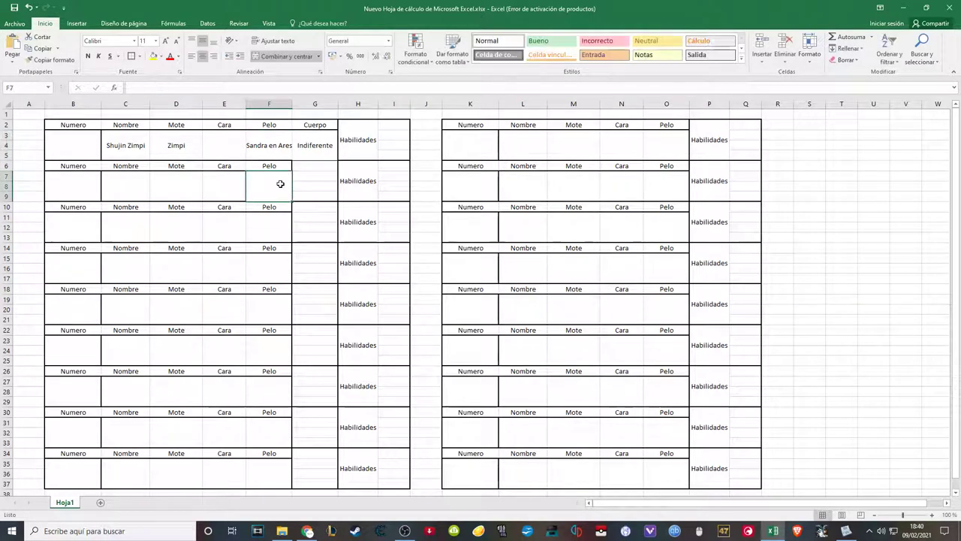
# - Switch back to the wiki in Chrome, open Saga de Mark's Inazuma Eleven (anime) article and find Hurley Kane's character article
pyautogui.click(307, 530)
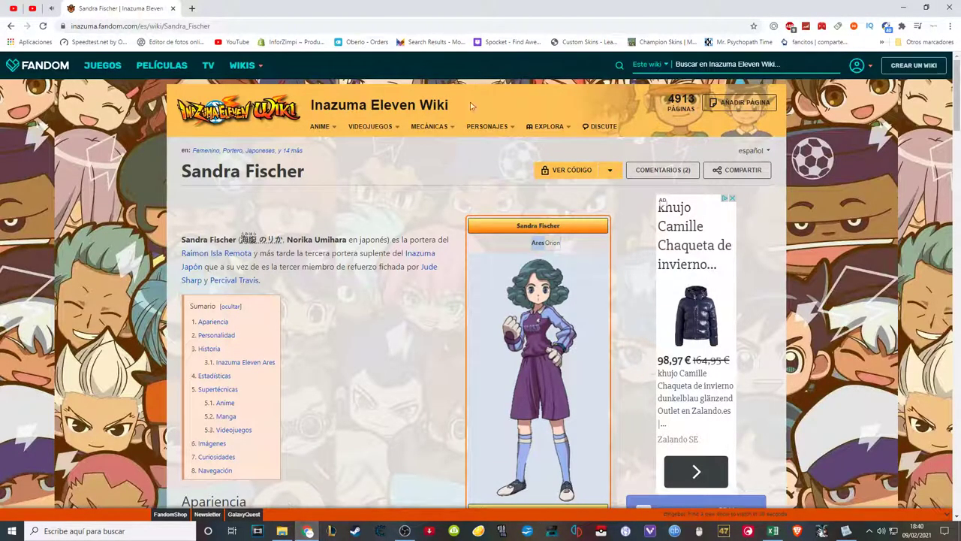
pyautogui.moveTo(493, 133)
pyautogui.moveTo(514, 151)
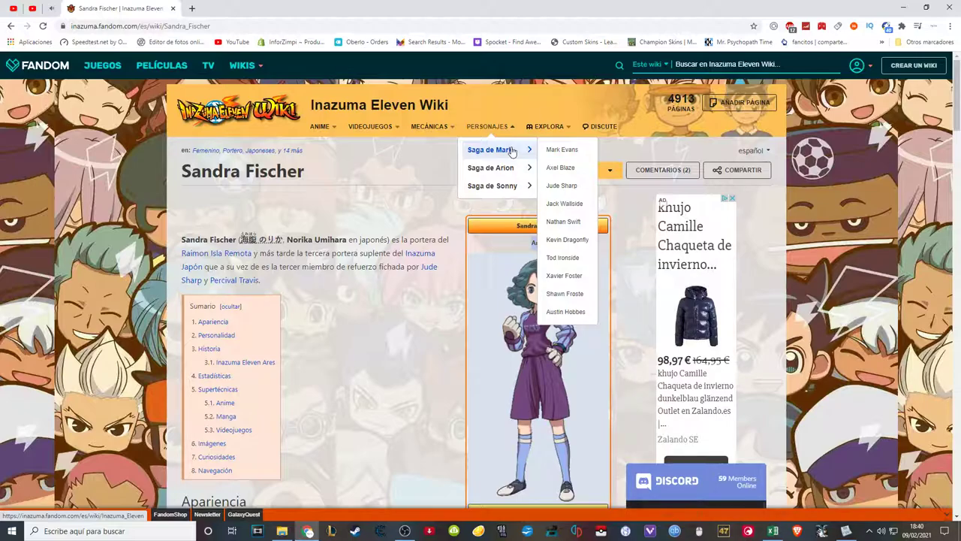
pyautogui.click(512, 151)
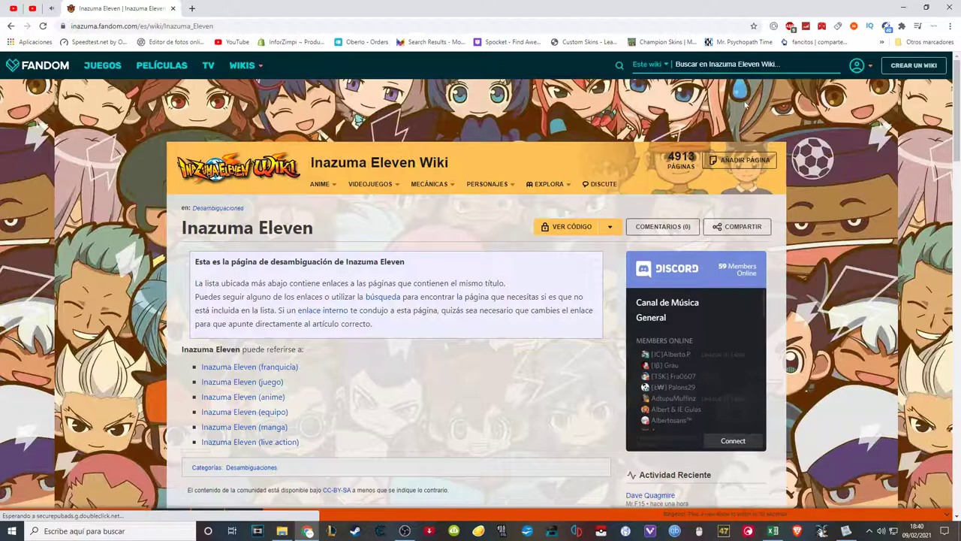
pyautogui.click(218, 398)
pyautogui.moveTo(956, 97); pyautogui.dragTo(955, 243)
pyautogui.click(215, 196)
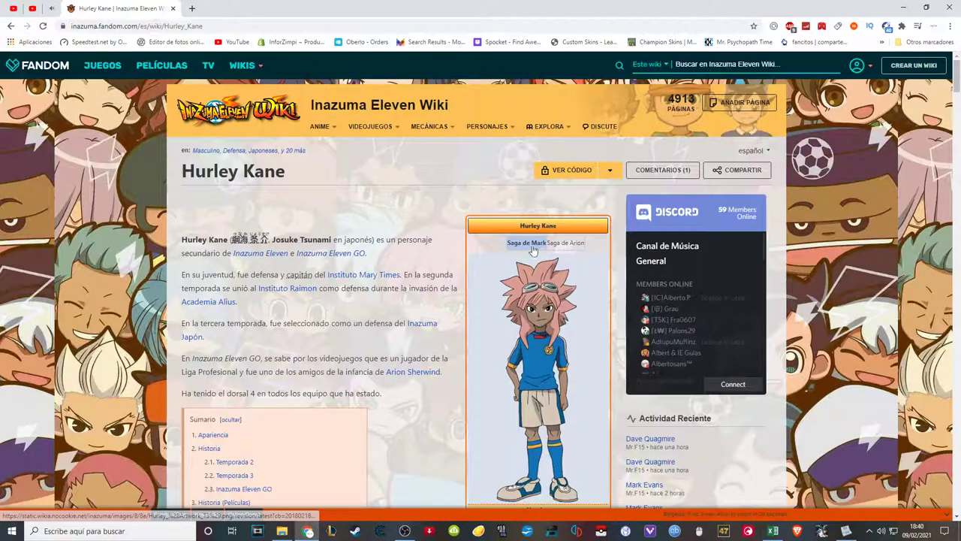
# - Compare Hurley Kane's Saga de Arion and Saga de Mark artwork and copy the character's name from the article title
pyautogui.click(570, 244)
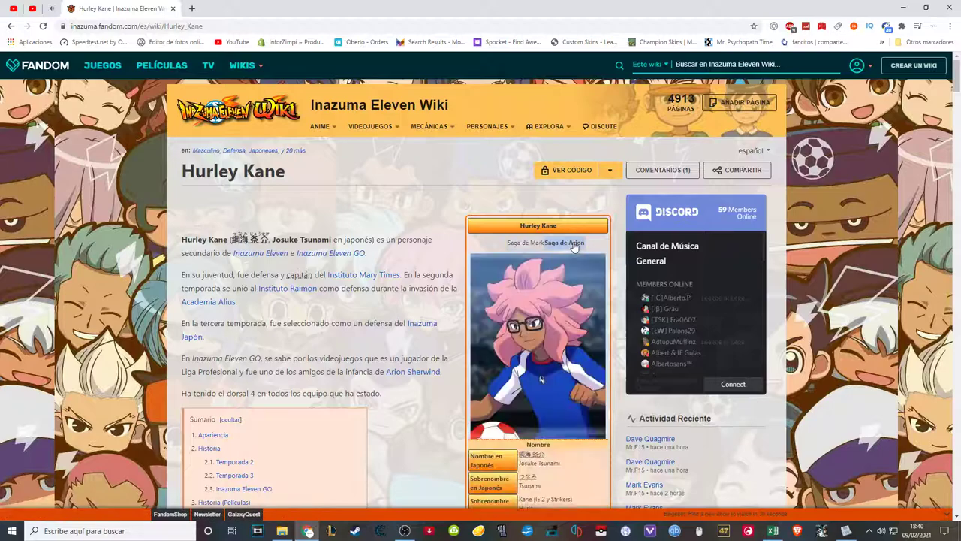
pyautogui.click(527, 245)
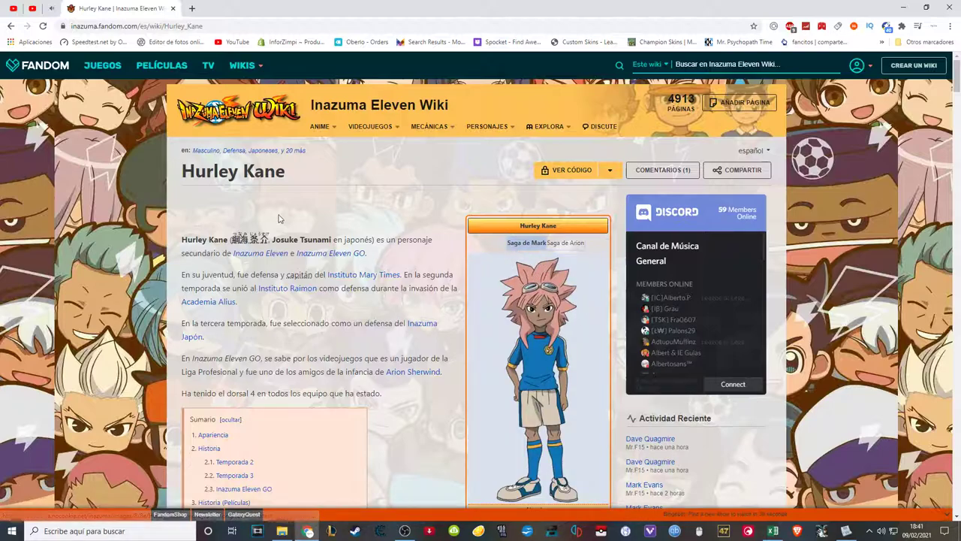
pyautogui.doubleClick(207, 170)
pyautogui.keyDown('shift'); pyautogui.click(284, 171); pyautogui.keyUp('shift')
pyautogui.hotkey('ctrl', 'c')
pyautogui.click(373, 219)
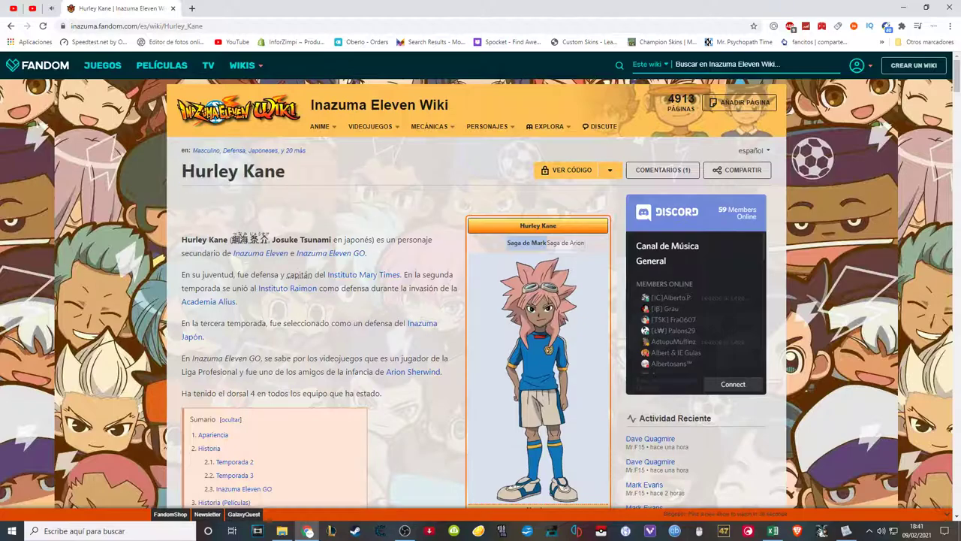
pyautogui.click(772, 530)
pyautogui.click(268, 149)
pyautogui.tripleClick(186, 88)
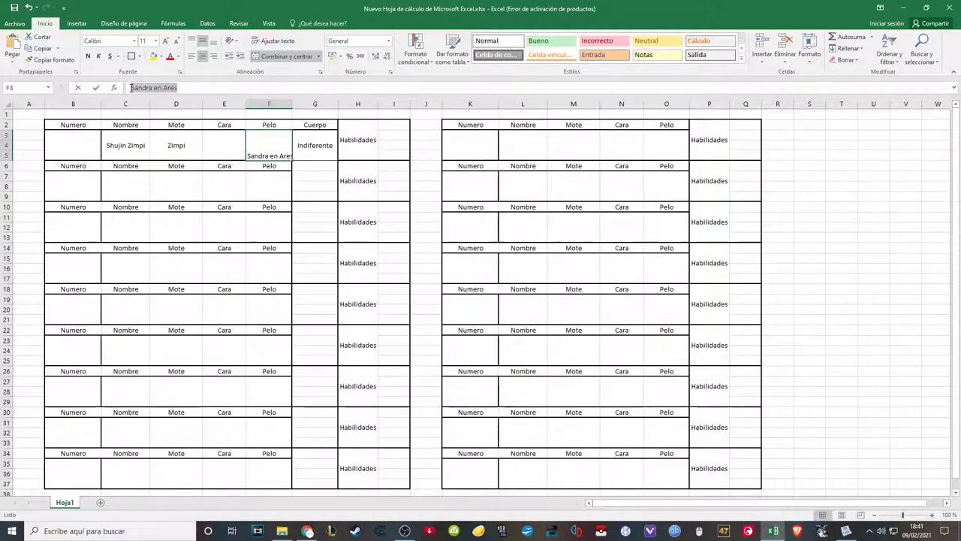
pyautogui.hotkey('ctrl', 'v')
pyautogui.click(226, 144)
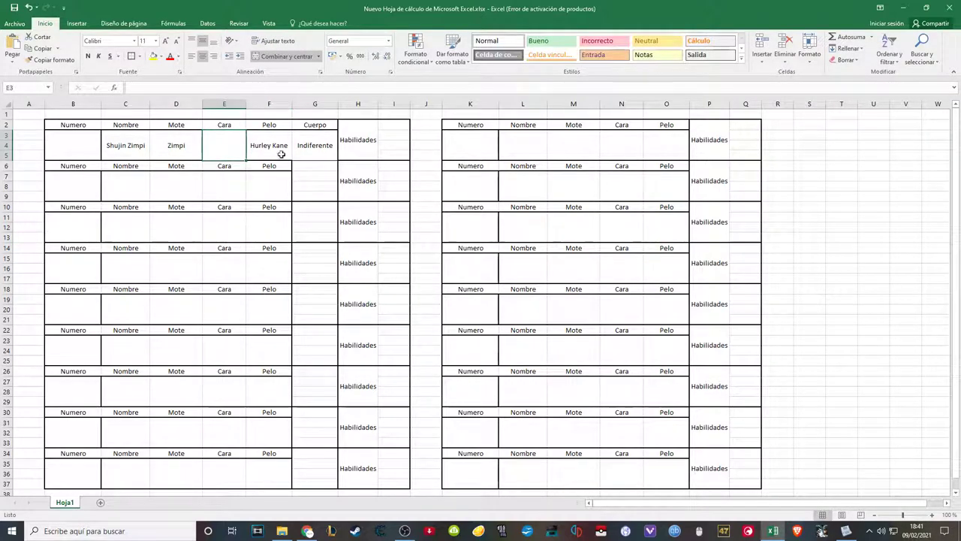
pyautogui.click(281, 156)
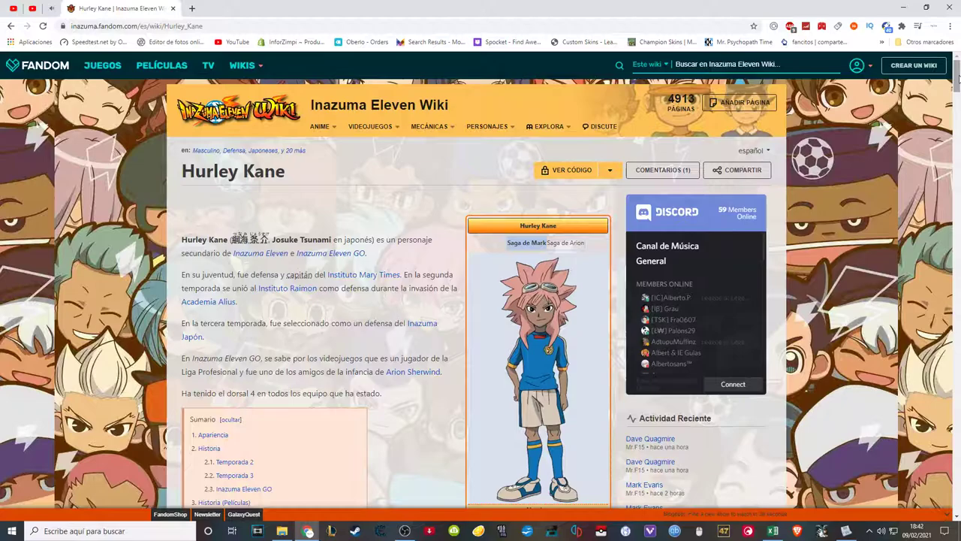
# - Check Hurley Kane's wiki article again and paste Hurley Kane under Cara in E3 of the first record in Excel
pyautogui.moveTo(957, 78); pyautogui.dragTo(957, 82)
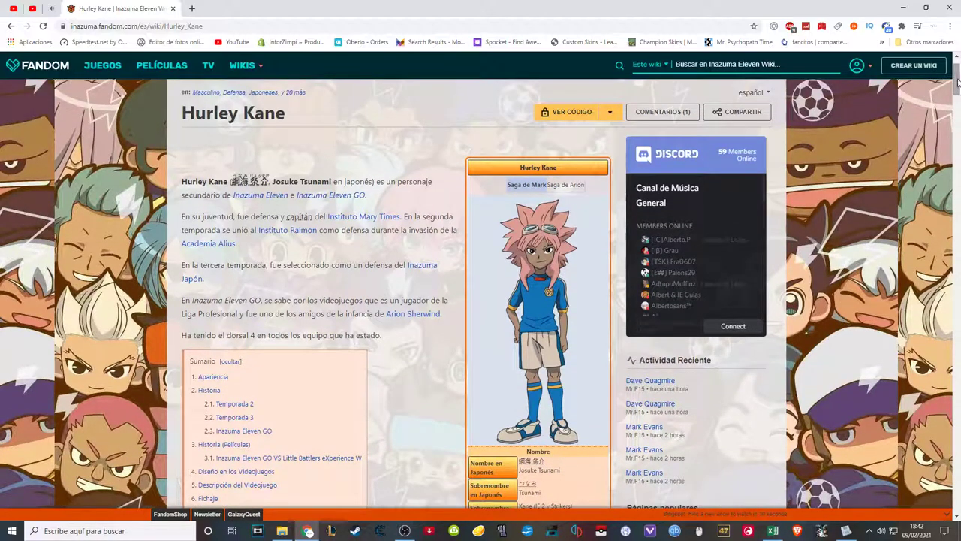
pyautogui.click(772, 531)
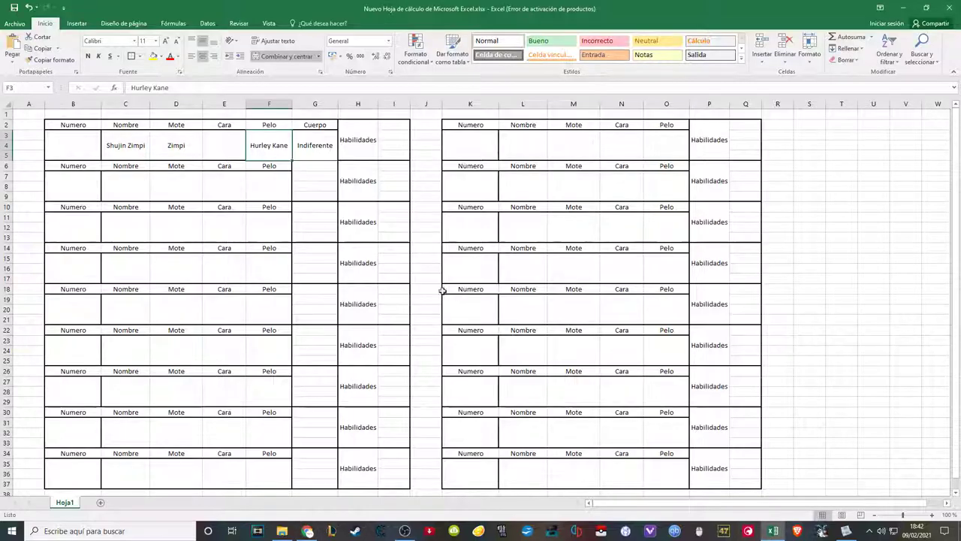
pyautogui.click(229, 155)
pyautogui.click(174, 87)
pyautogui.hotkey('ctrl', 'v')
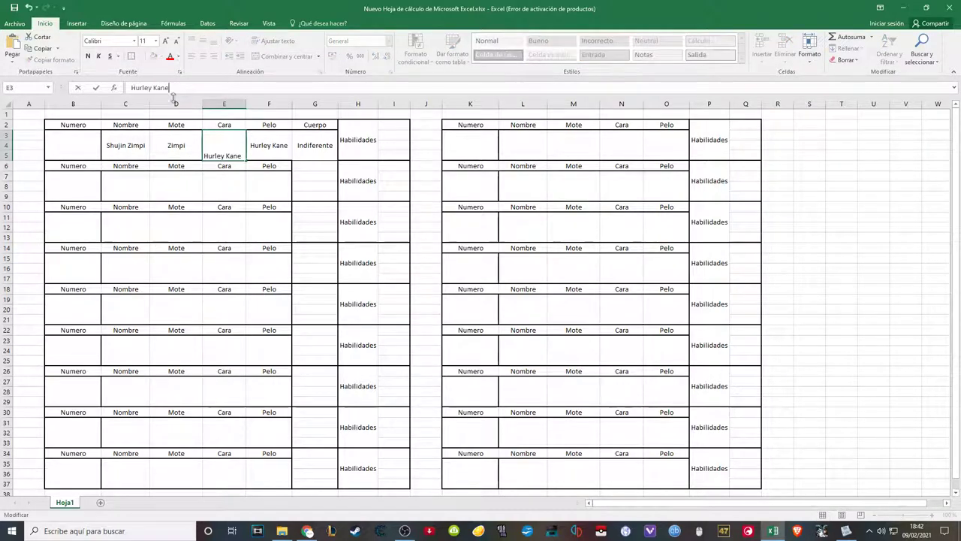
pyautogui.click(190, 138)
pyautogui.click(215, 182)
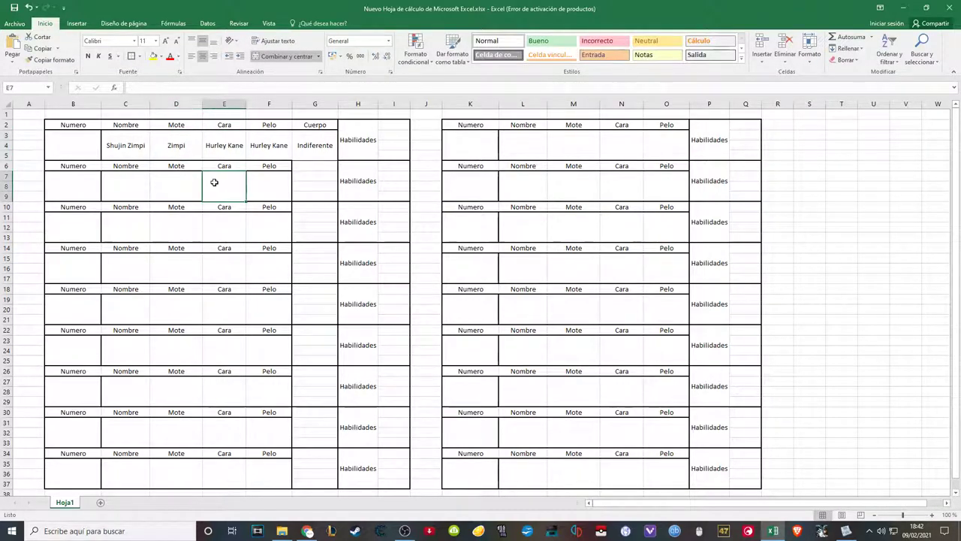
# - Switch to the wiki in Chrome, open the Inazuma Eleven GO (anime) article and look through its main characters
pyautogui.click(307, 531)
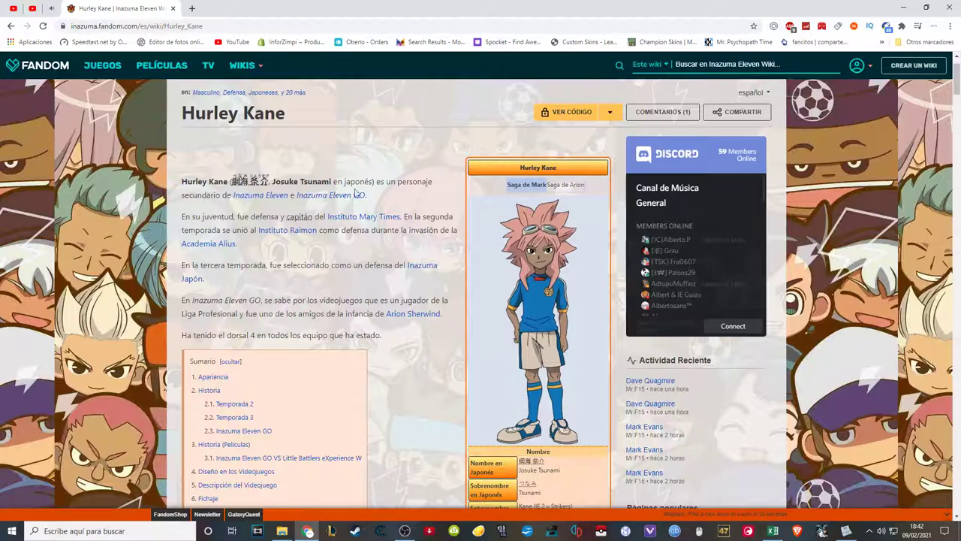
pyautogui.click(327, 197)
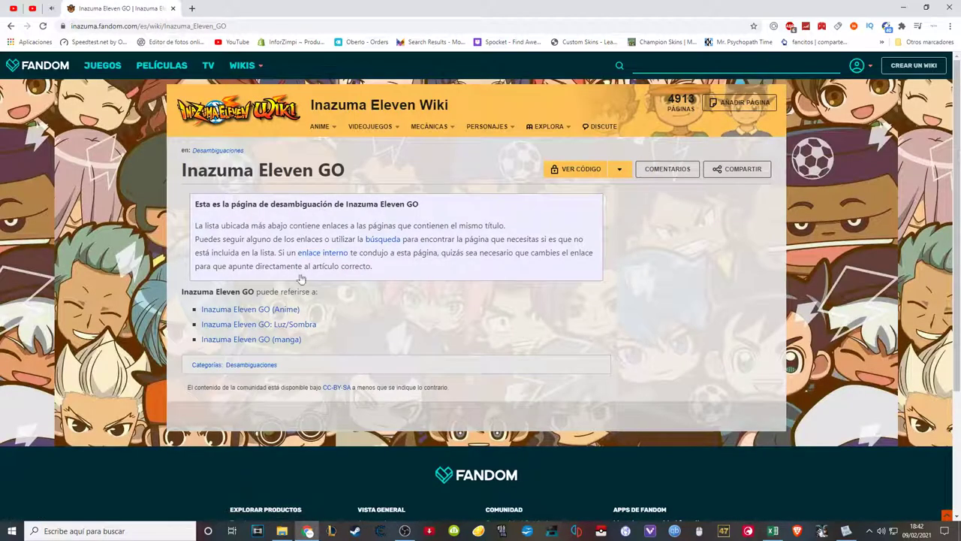
pyautogui.click(248, 308)
pyautogui.moveTo(959, 80); pyautogui.dragTo(935, 183)
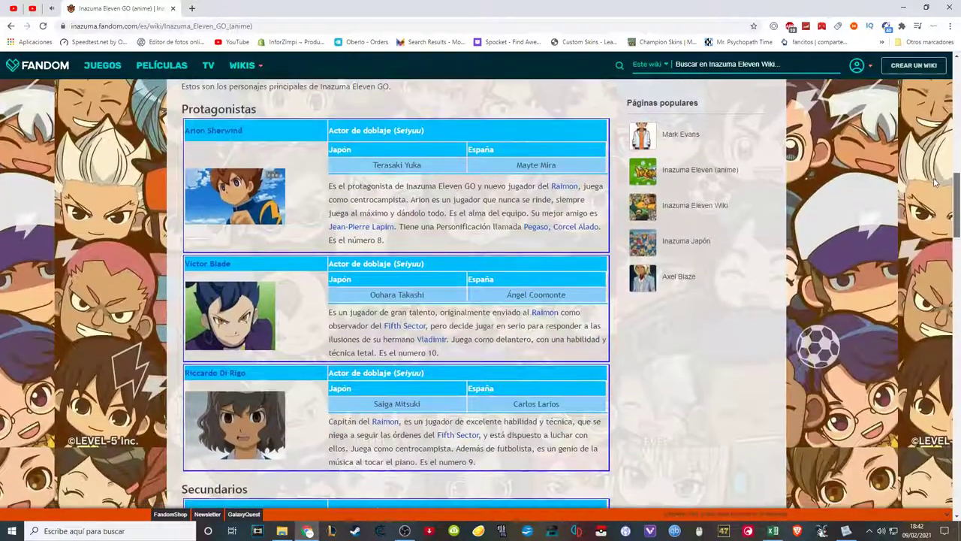
pyautogui.scroll(-2, 308, 254)
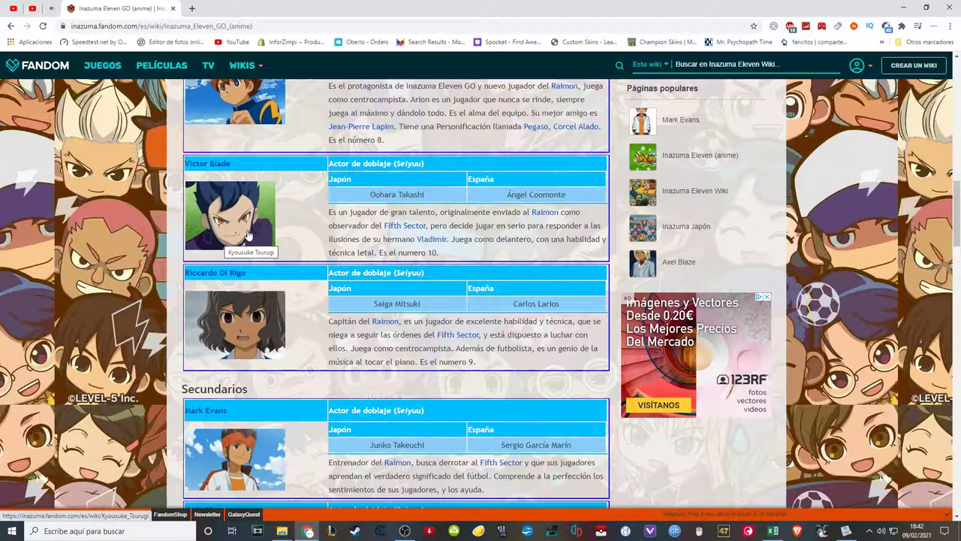
pyautogui.moveTo(956, 188); pyautogui.dragTo(957, 69)
# - Look through Saga de Mark's Inazuma Eleven (juego) article and open the Fútbol Frontier tournament article
pyautogui.moveTo(486, 126)
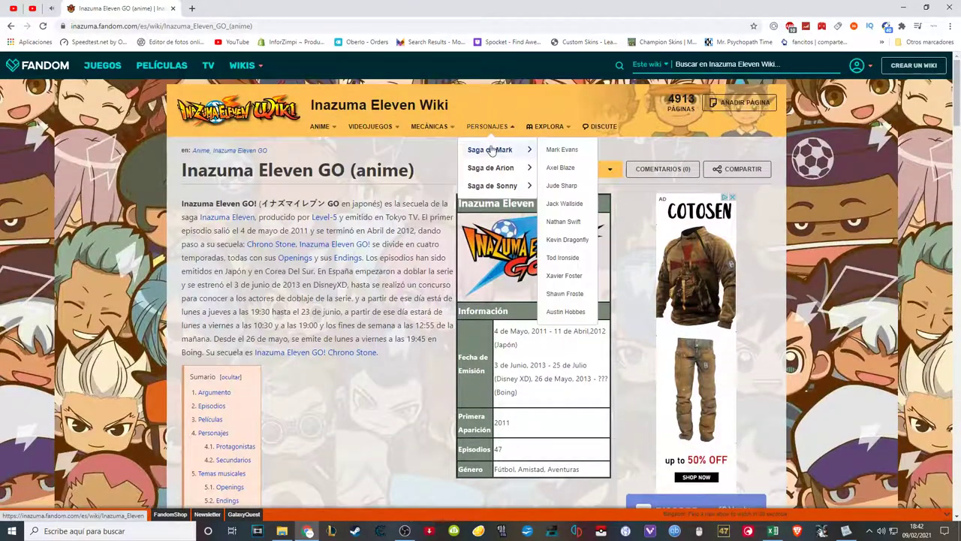
pyautogui.click(491, 149)
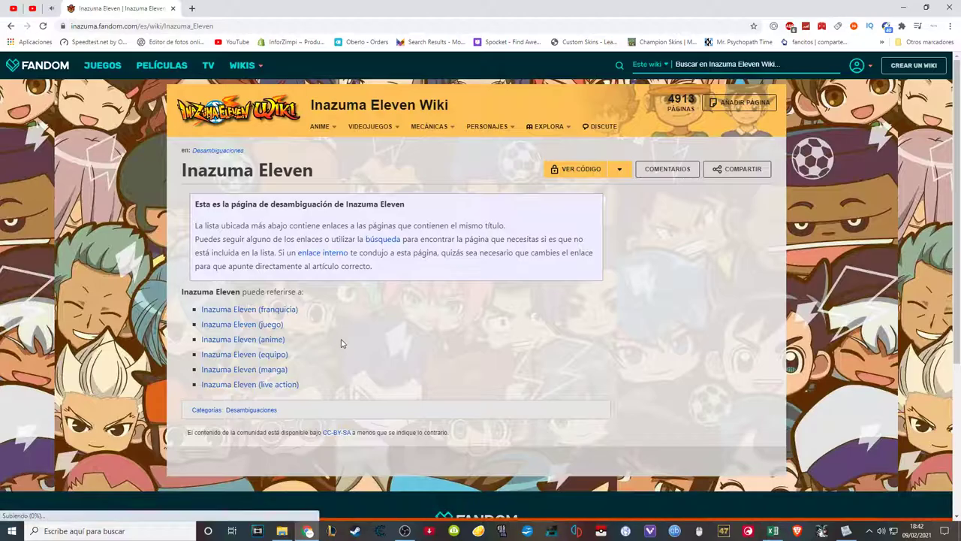
pyautogui.click(242, 382)
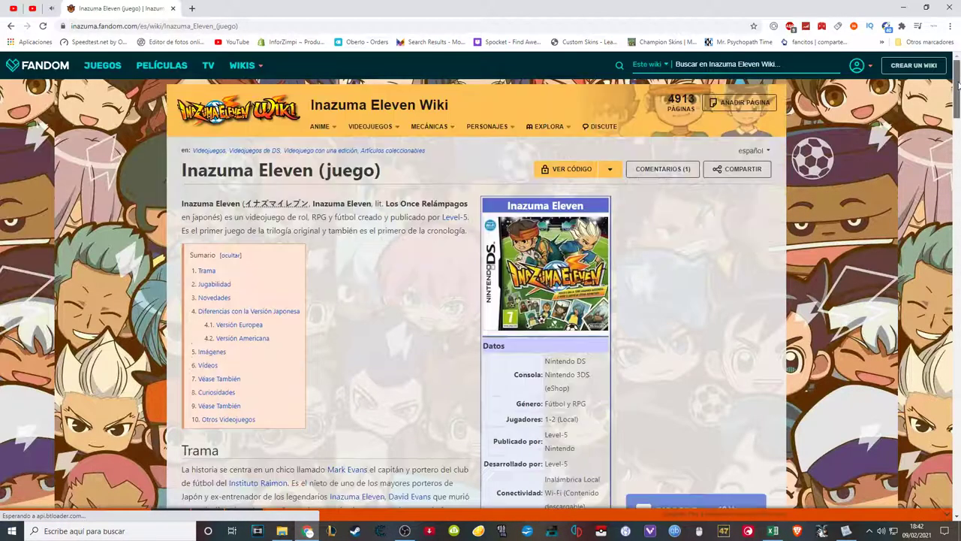
pyautogui.moveTo(958, 85); pyautogui.dragTo(945, 290)
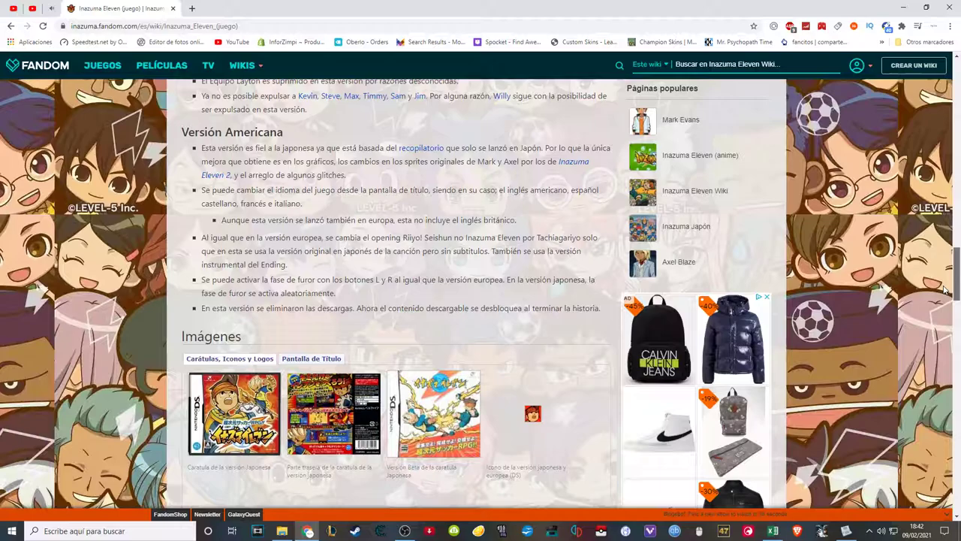
pyautogui.moveTo(945, 290); pyautogui.dragTo(955, 123)
pyautogui.click(238, 433)
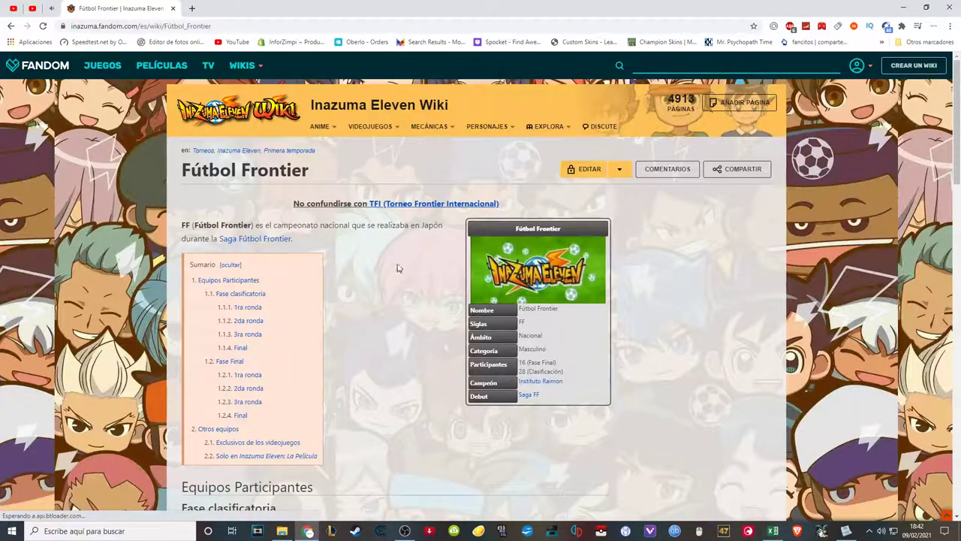
# - Open the Fútbol Frontier Internacional article, show its final match and open The Little Giants team page
pyautogui.click(418, 262)
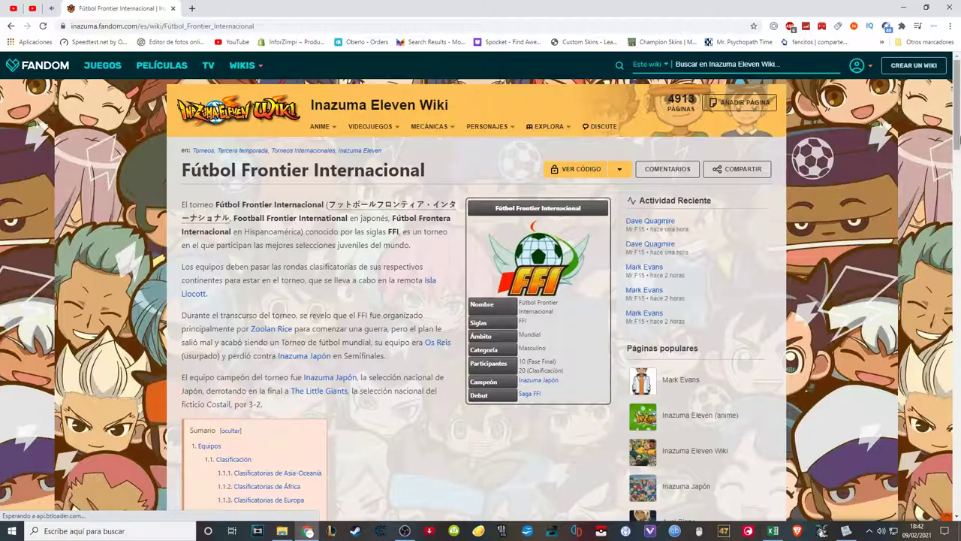
pyautogui.scroll(-6, 946, 231)
pyautogui.scroll(-15, 946, 230)
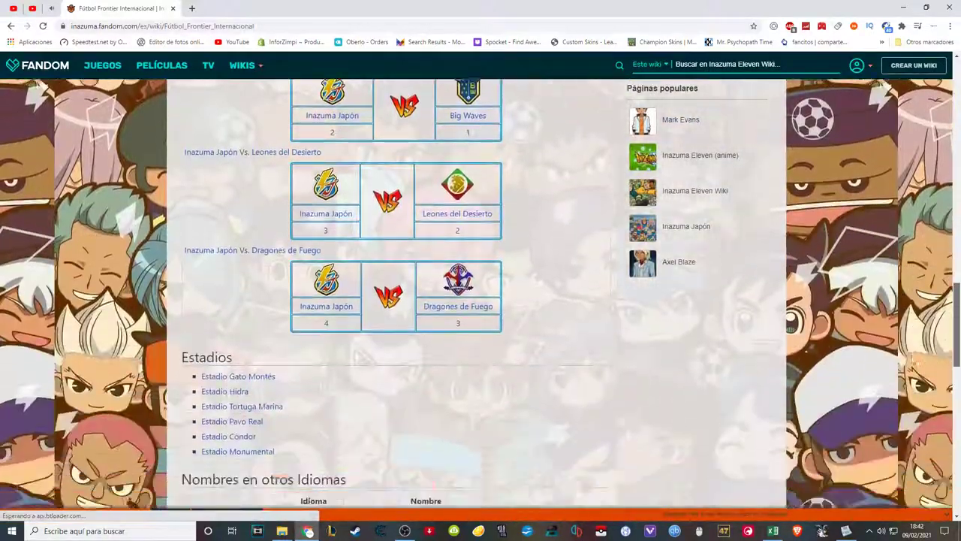
pyautogui.scroll(8, 919, 314)
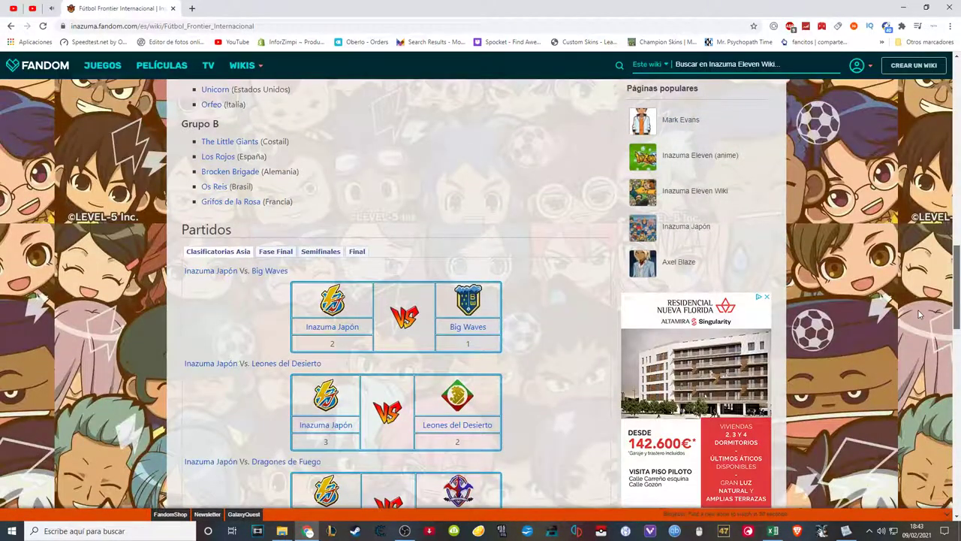
pyautogui.scroll(-1, 919, 314)
pyautogui.click(355, 226)
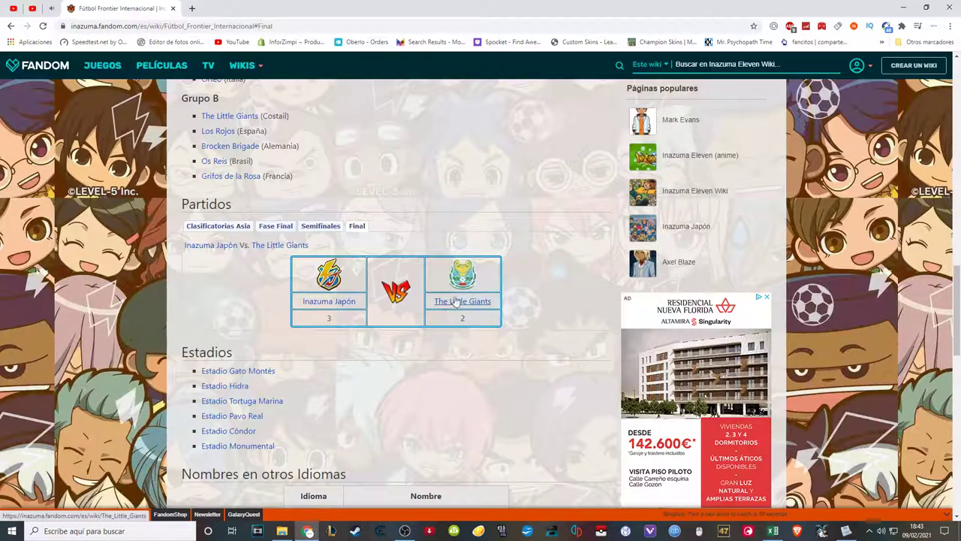
pyautogui.click(484, 303)
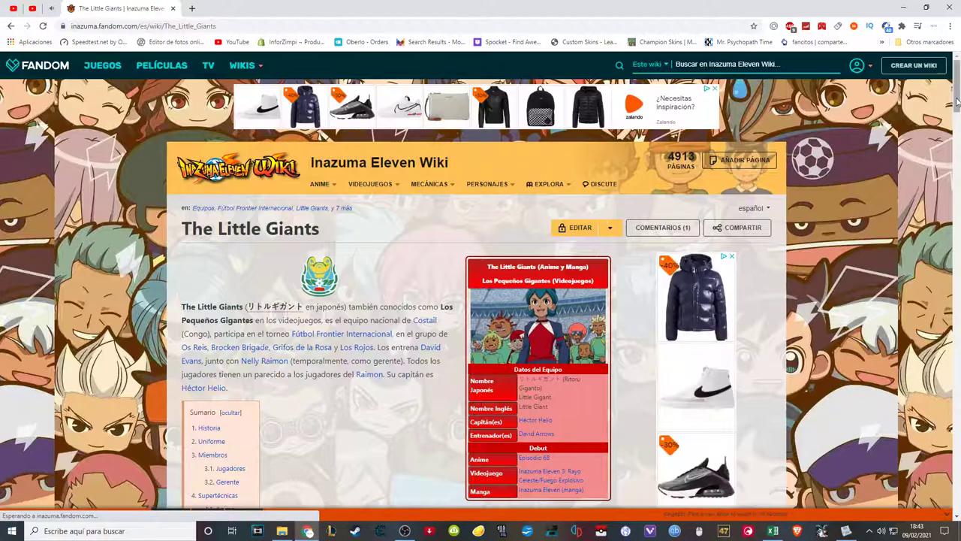
# - Look through The Little Giants' Jugadores table and copy the name Keith Ryan
pyautogui.moveTo(957, 101); pyautogui.dragTo(951, 215)
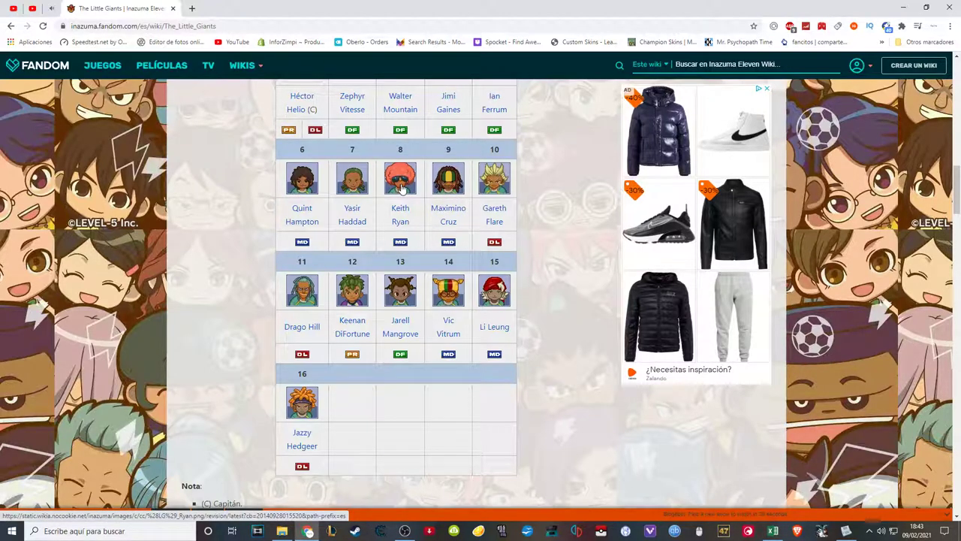
pyautogui.moveTo(958, 182); pyautogui.dragTo(958, 165)
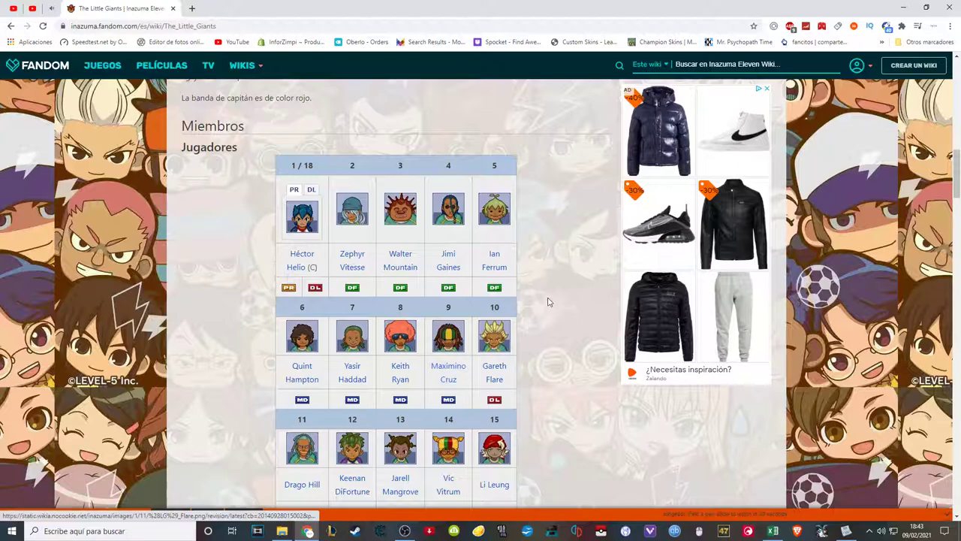
pyautogui.moveTo(392, 366); pyautogui.dragTo(412, 382)
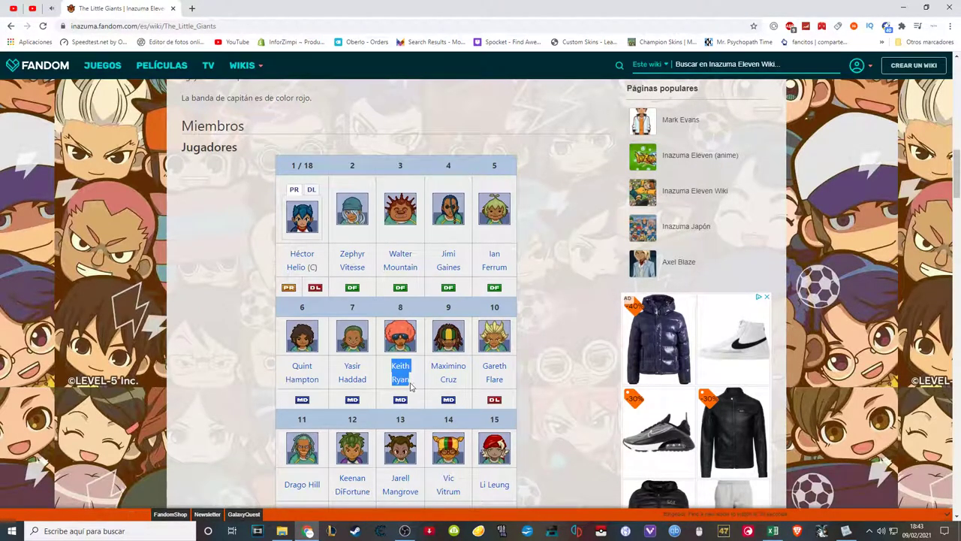
pyautogui.rightClick(402, 392)
pyautogui.click(480, 338)
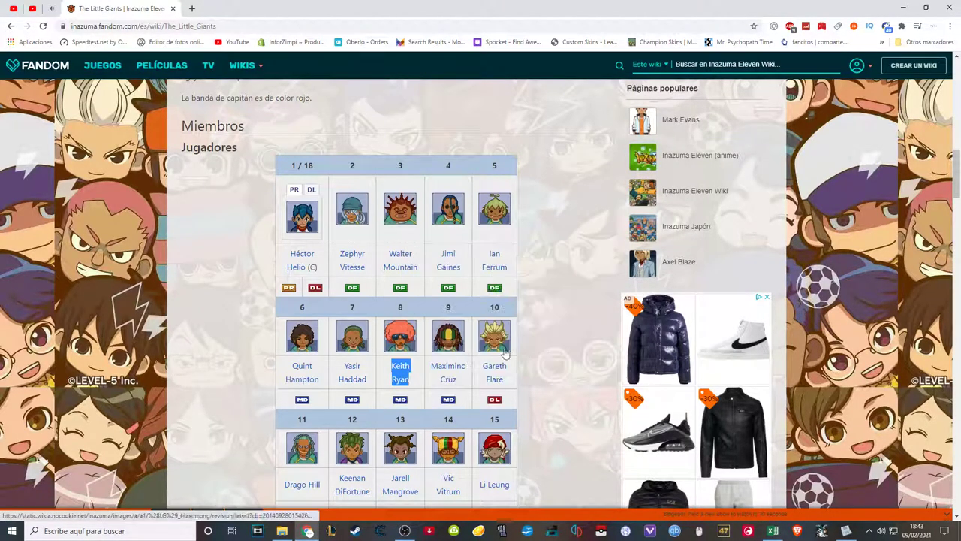
pyautogui.click(772, 531)
pyautogui.click(209, 153)
pyautogui.moveTo(170, 88); pyautogui.dragTo(119, 90)
pyautogui.hotkey('ctrl', 'v')
pyautogui.click(177, 147)
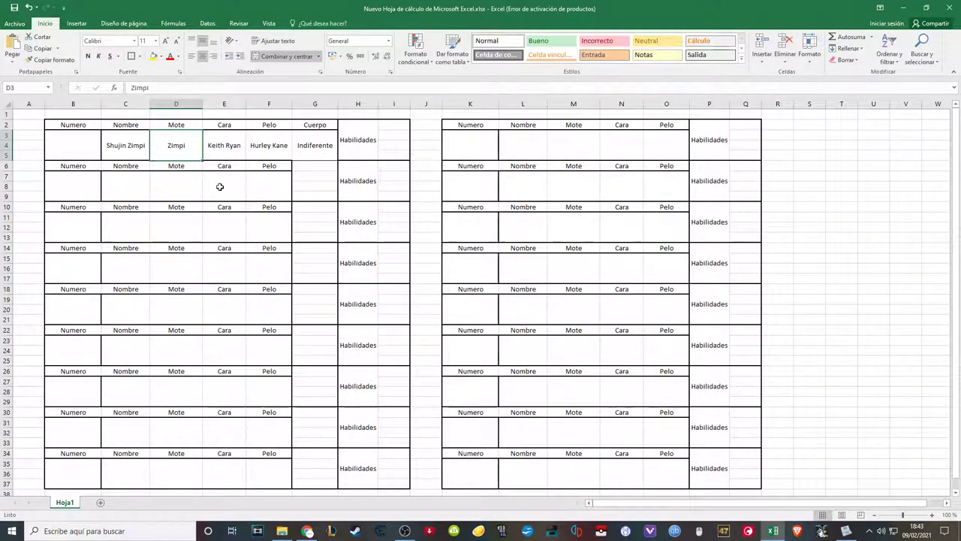
# - Minimize Excel, switch to Tinke and unpack fac.pkb from the ROM's data_iz/face2d folder
pyautogui.click(903, 8)
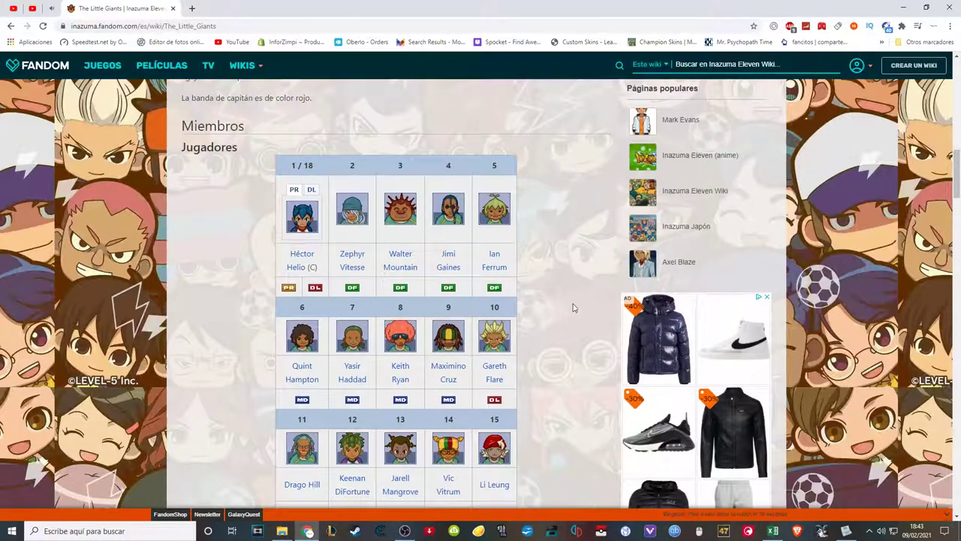
pyautogui.click(846, 531)
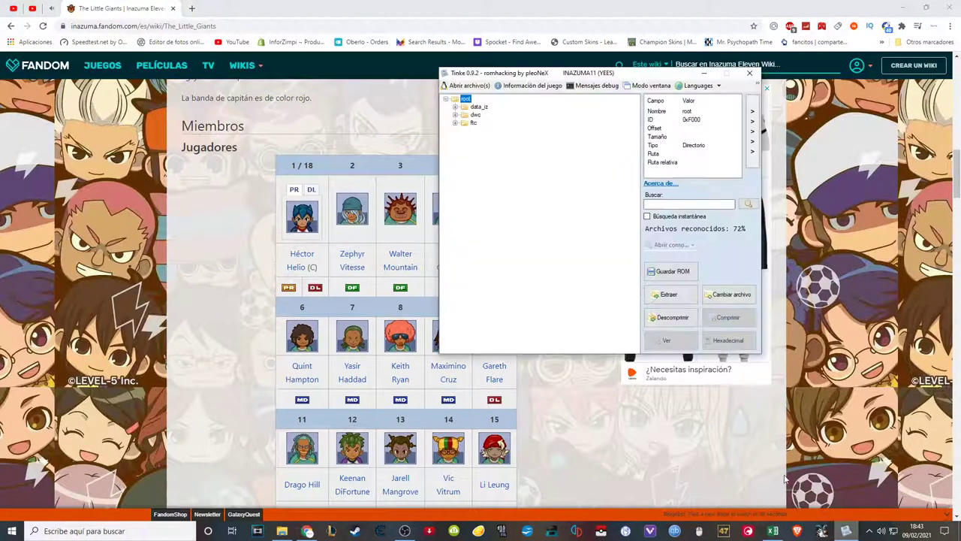
pyautogui.click(455, 108)
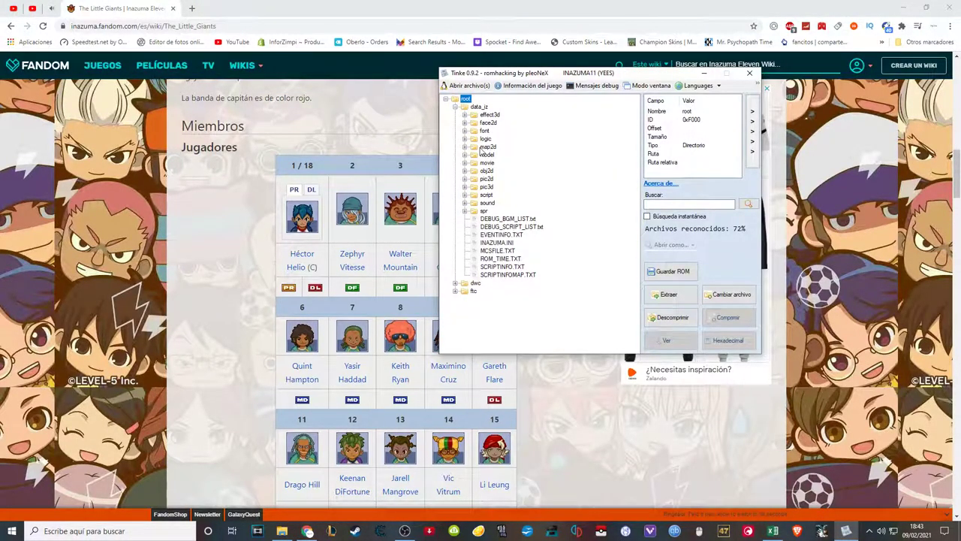
pyautogui.click(464, 123)
pyautogui.click(498, 146)
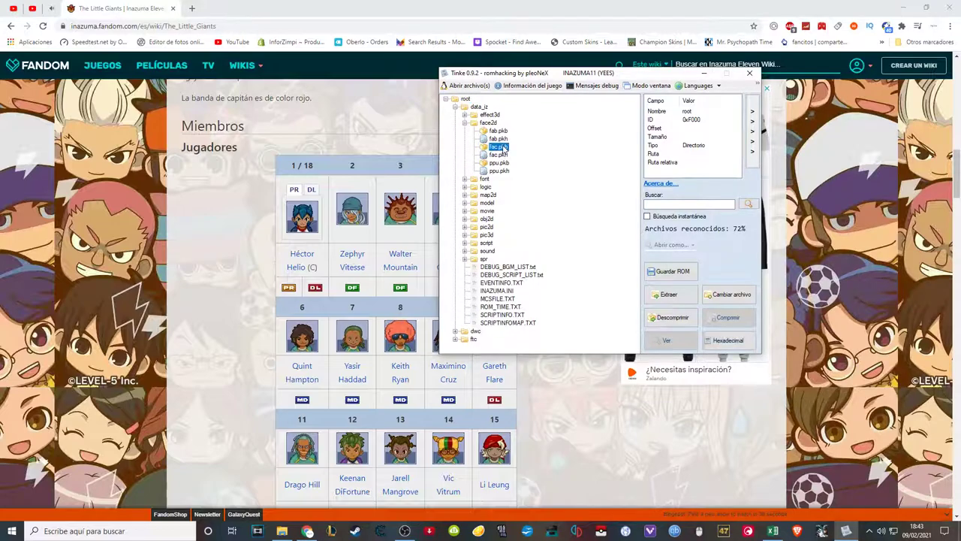
pyautogui.click(648, 316)
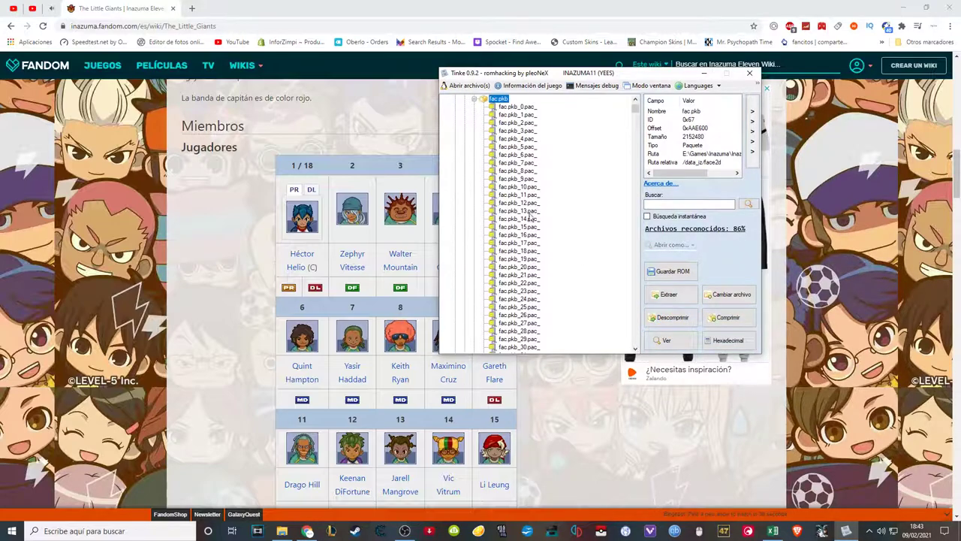
# - Decompress fac.pkb_11.pac_ and unpack the resulting package to list its face files
pyautogui.click(518, 194)
pyautogui.click(660, 317)
pyautogui.click(528, 203)
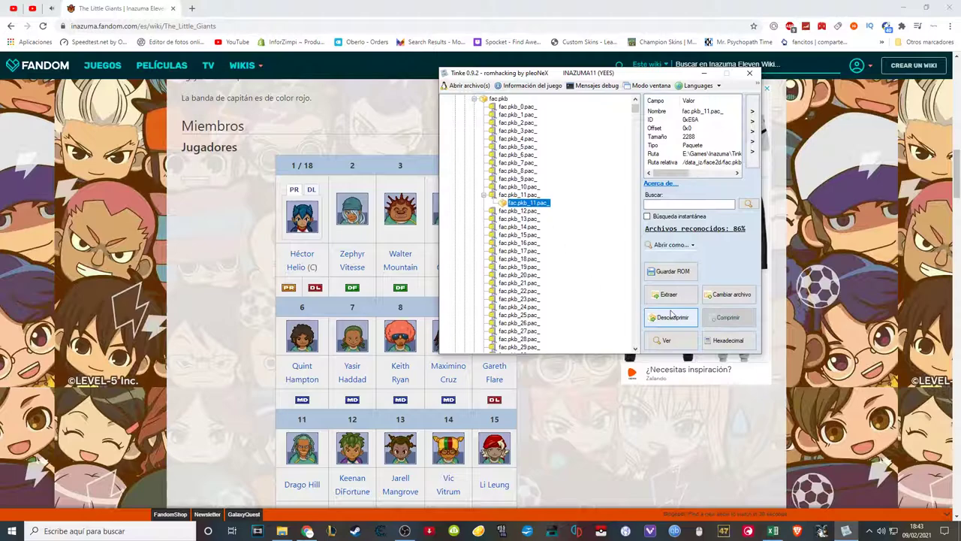
pyautogui.click(665, 317)
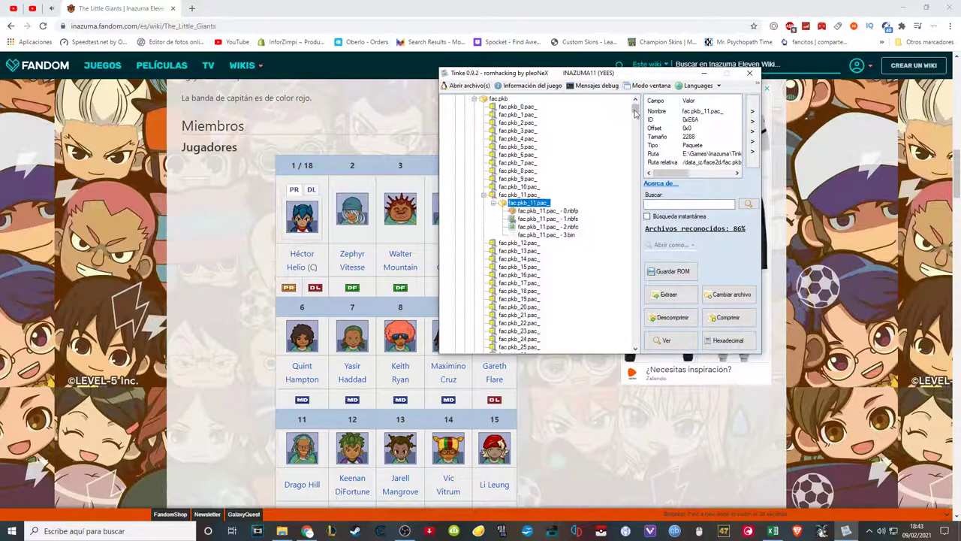
# - Collapse the face2d folder and check the contents of the pic3d folder under data_iz
pyautogui.scroll(2, 633, 112)
pyautogui.click(465, 123)
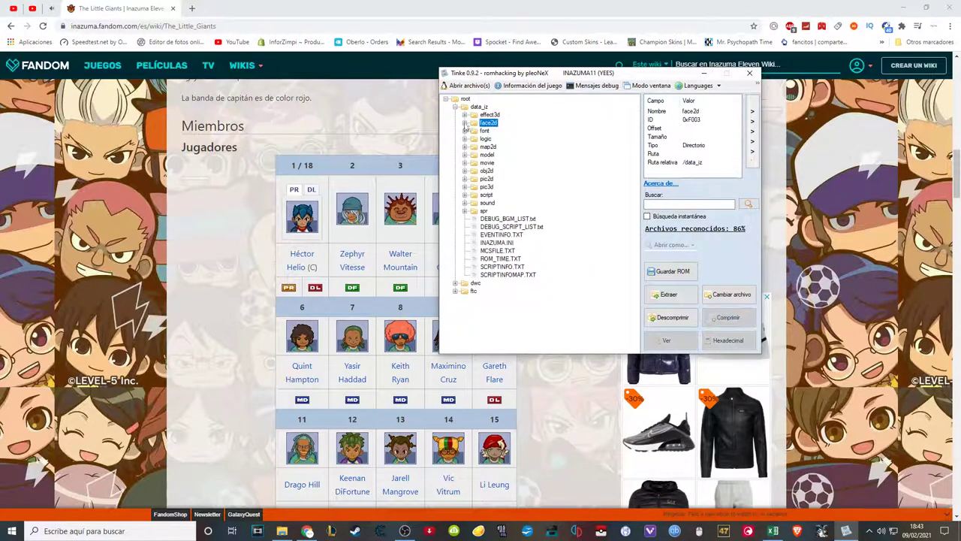
pyautogui.click(487, 188)
pyautogui.click(465, 187)
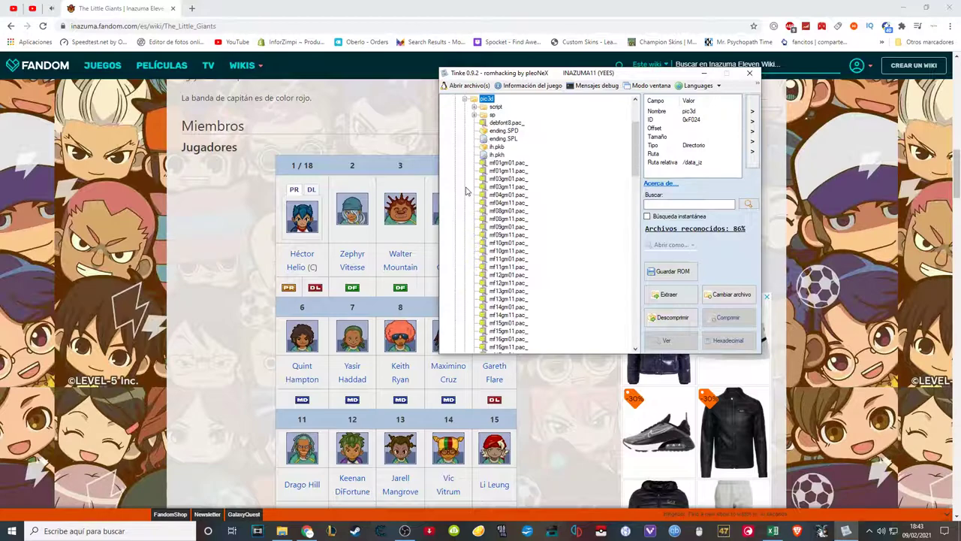
pyautogui.click(465, 99)
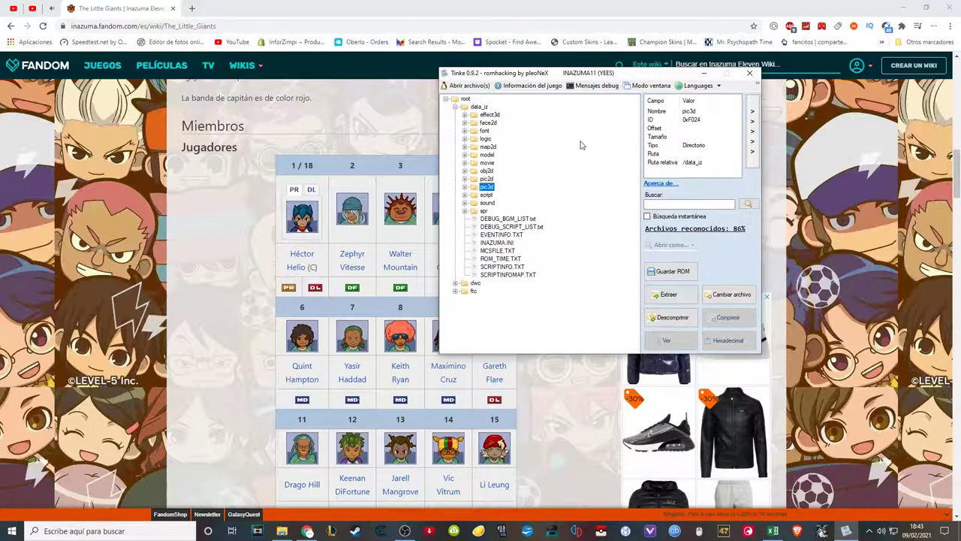
# - Expand the model/char folder under data_iz and unpack pbs.pkb
pyautogui.click(487, 154)
pyautogui.click(465, 155)
pyautogui.click(473, 163)
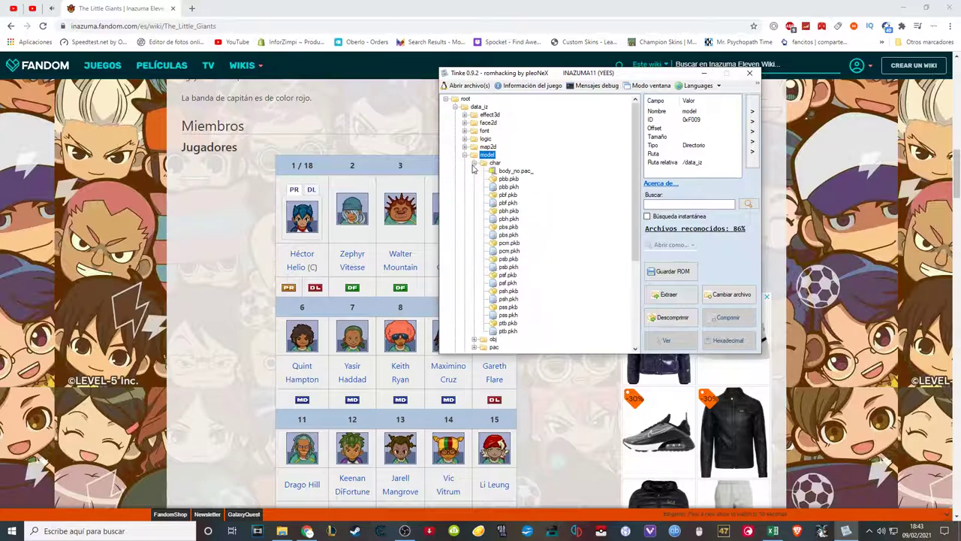
pyautogui.click(508, 227)
pyautogui.click(670, 317)
# - Decompress pbs.pkb_12.pac_ and view its 3D model
pyautogui.click(529, 203)
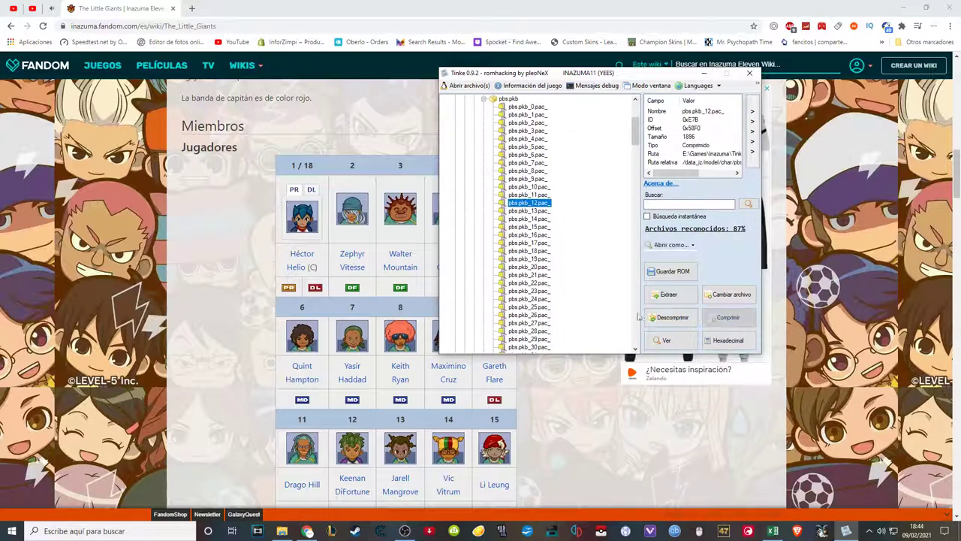
pyautogui.click(670, 316)
pyautogui.click(666, 340)
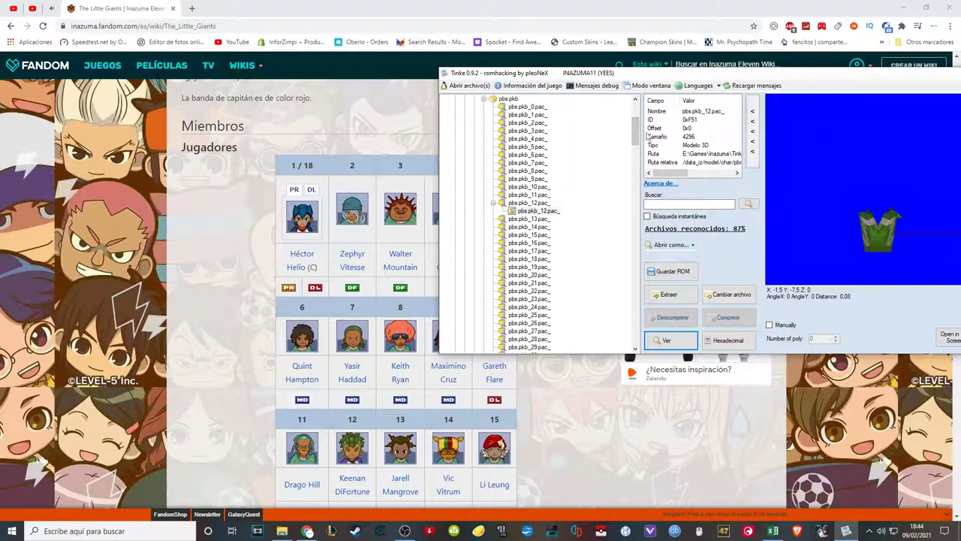
# - Collapse pbs.pkb, unpack pbf.pkb from the same char folder and show its file list
pyautogui.scroll(5, 637, 127)
pyautogui.click(485, 195)
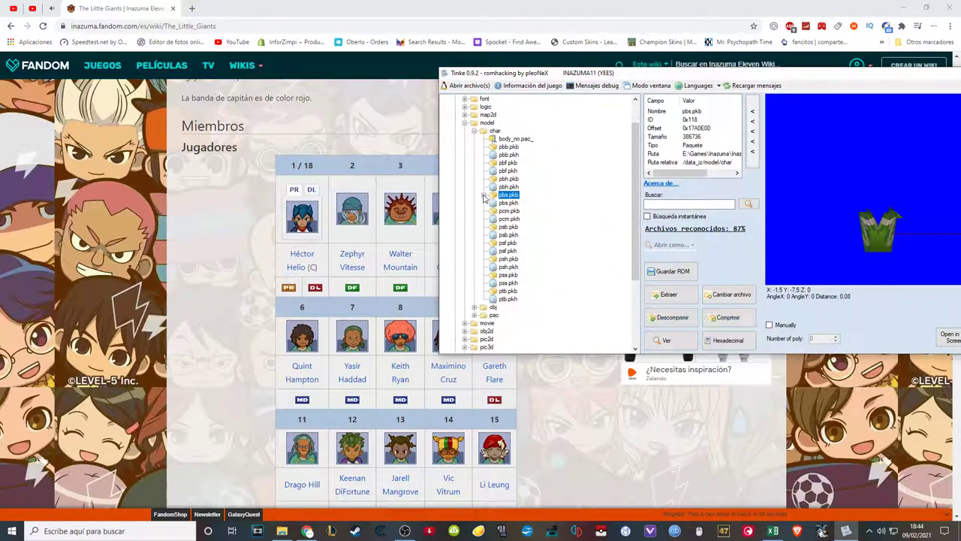
pyautogui.click(508, 162)
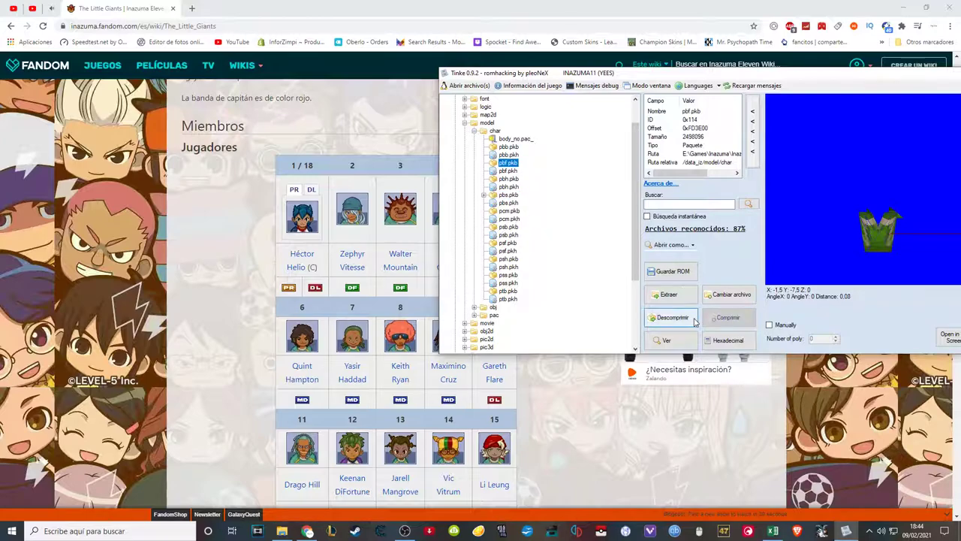
pyautogui.click(672, 317)
pyautogui.click(483, 99)
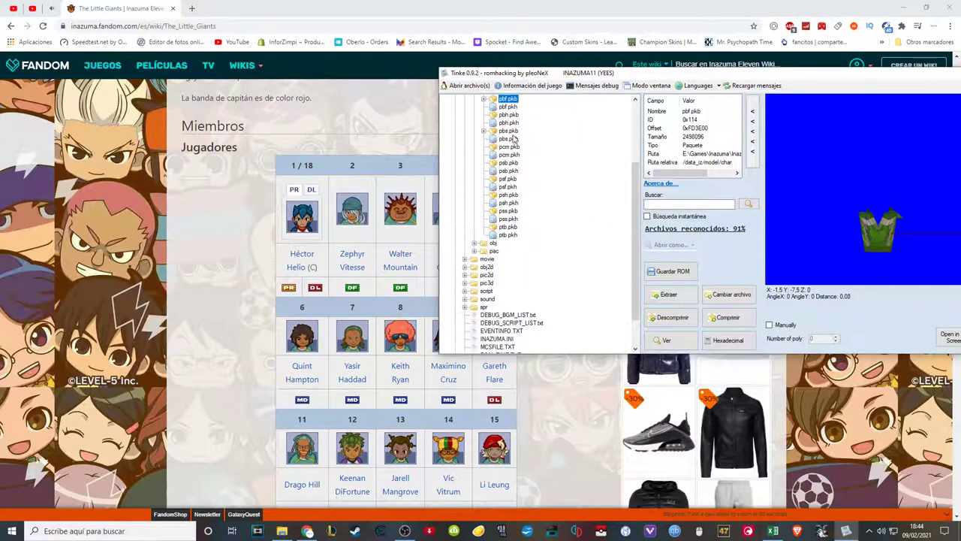
pyautogui.click(484, 99)
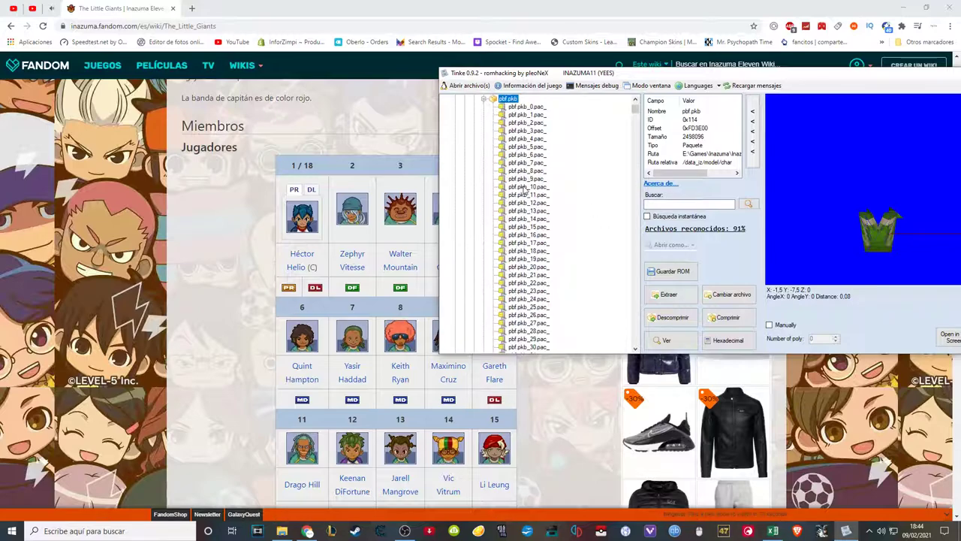
# - Decompress pbf.pkb_10.pac_, view its 3D head model and rotate it to inspect the face
pyautogui.click(528, 186)
pyautogui.click(671, 317)
pyautogui.click(646, 341)
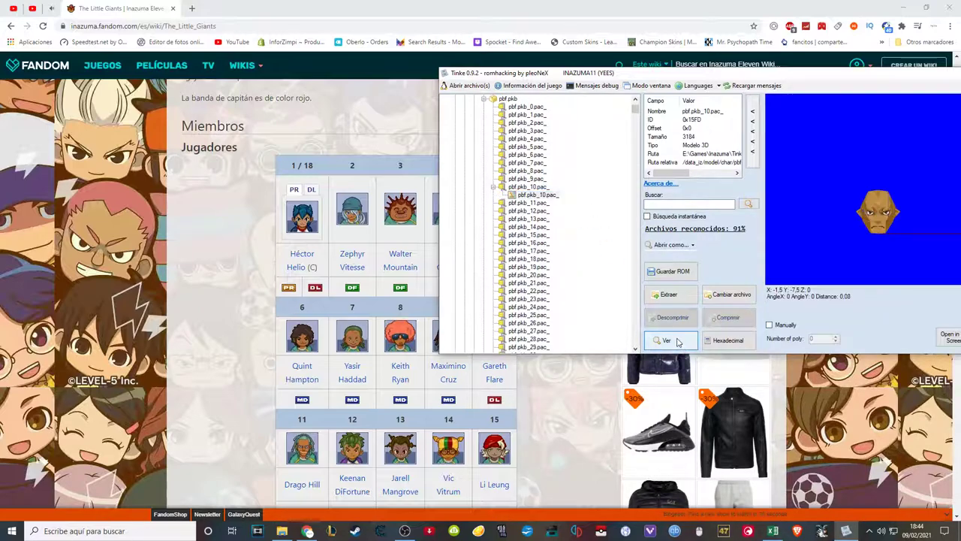
pyautogui.moveTo(769, 78); pyautogui.dragTo(662, 120)
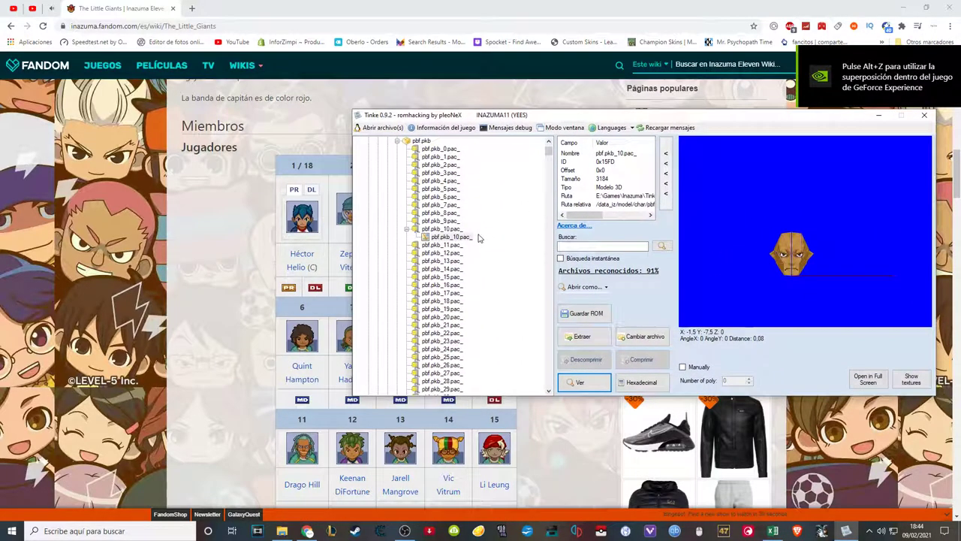
pyautogui.moveTo(826, 255); pyautogui.dragTo(730, 243)
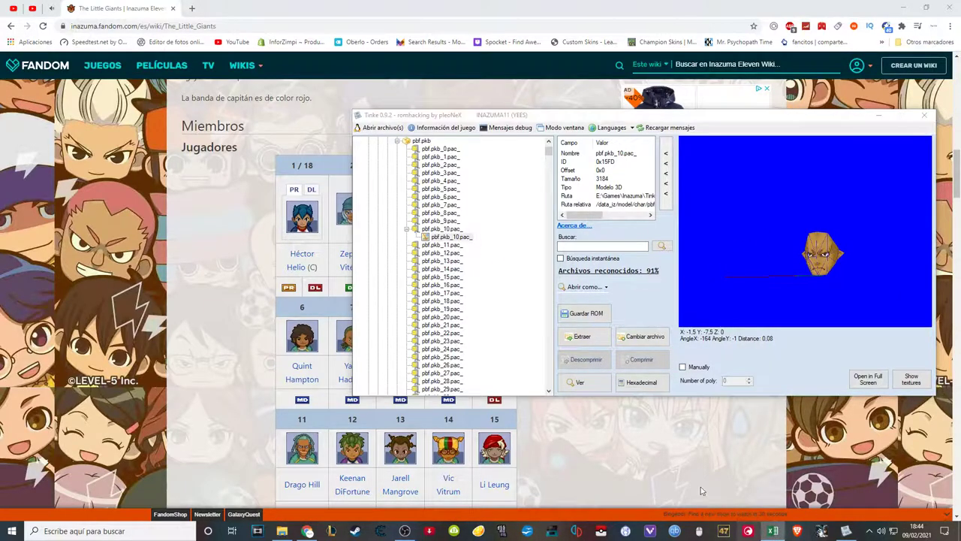
# - Switch to Excel and replace the Cara entry in E3 of the first record with IE1 N 10
pyautogui.click(773, 531)
pyautogui.click(235, 148)
pyautogui.moveTo(162, 88); pyautogui.dragTo(77, 94)
pyautogui.write('IE1 N 10')
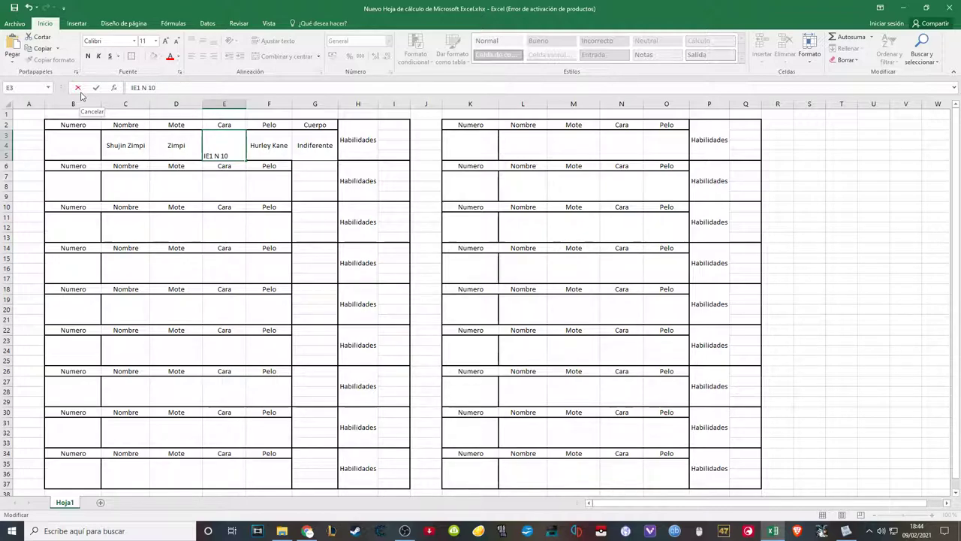
pyautogui.click(175, 151)
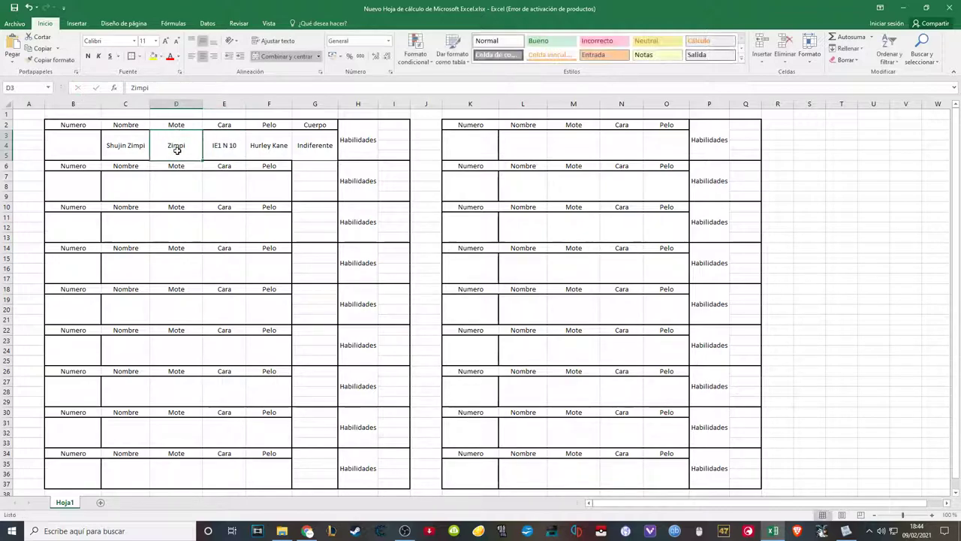
# - Switch to Tinke, rotate the head model for another look, collapse the pbf.pkb_10.pac_ entry and minimize Excel
pyautogui.click(848, 530)
pyautogui.moveTo(803, 252)
pyautogui.mouseDown()
pyautogui.moveTo(814, 267)
pyautogui.moveTo(798, 264)
pyautogui.mouseUp()
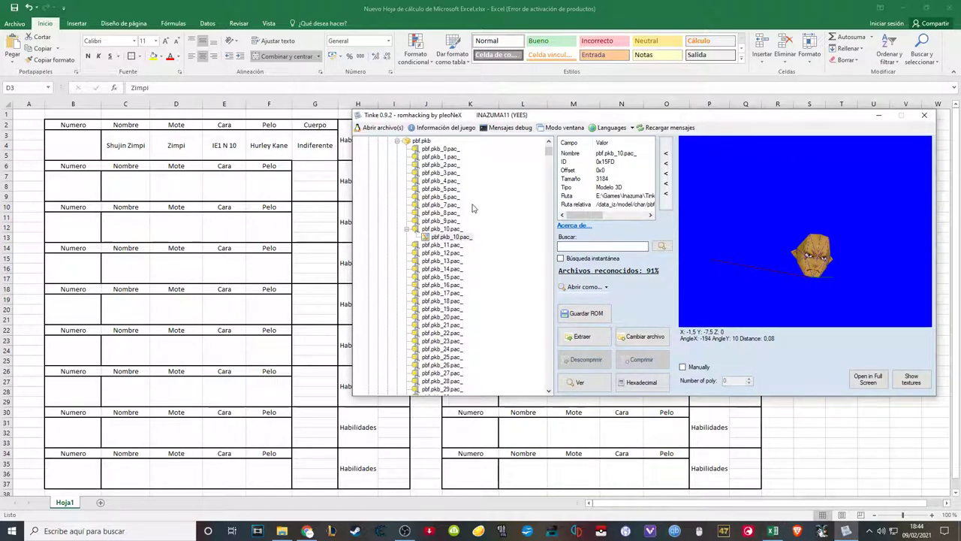
pyautogui.click(407, 230)
pyautogui.click(903, 8)
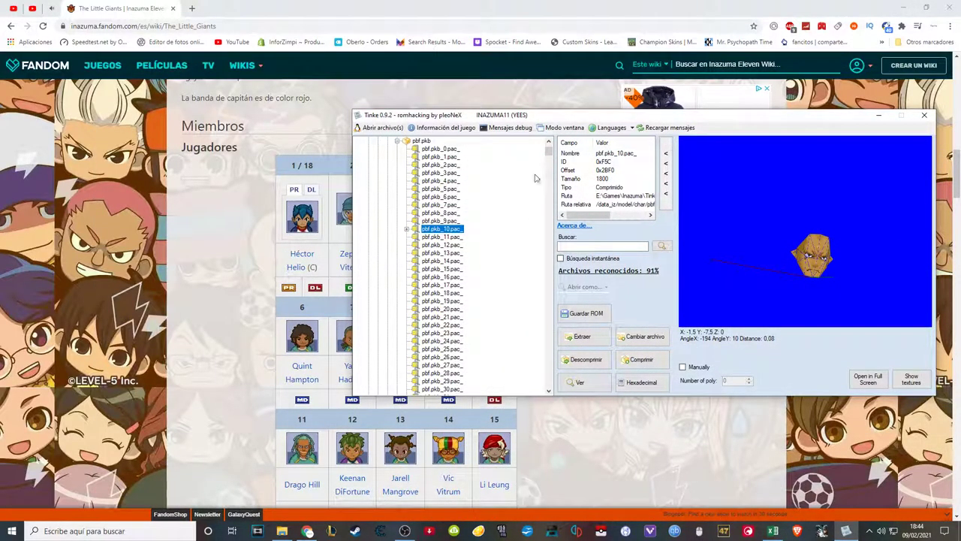
pyautogui.scroll(3, 544, 153)
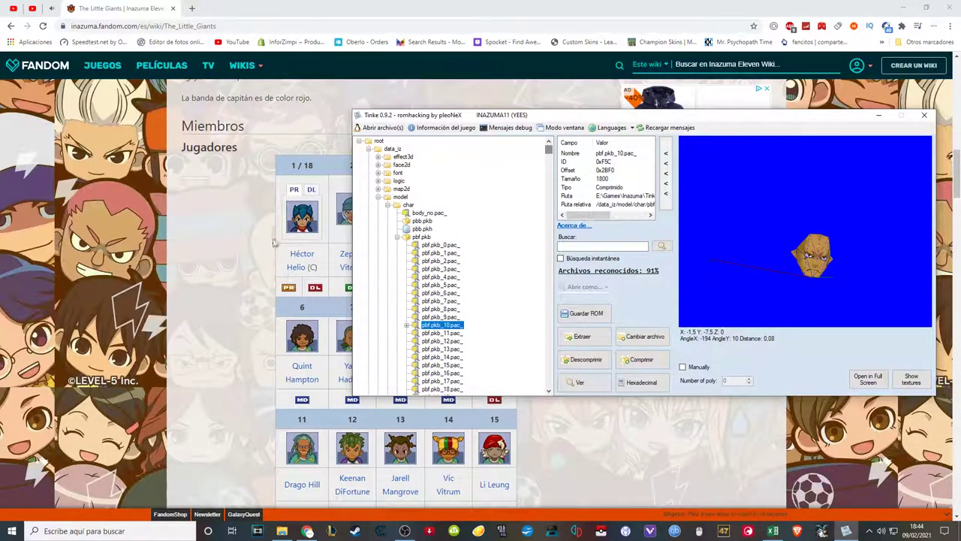
pyautogui.click(236, 259)
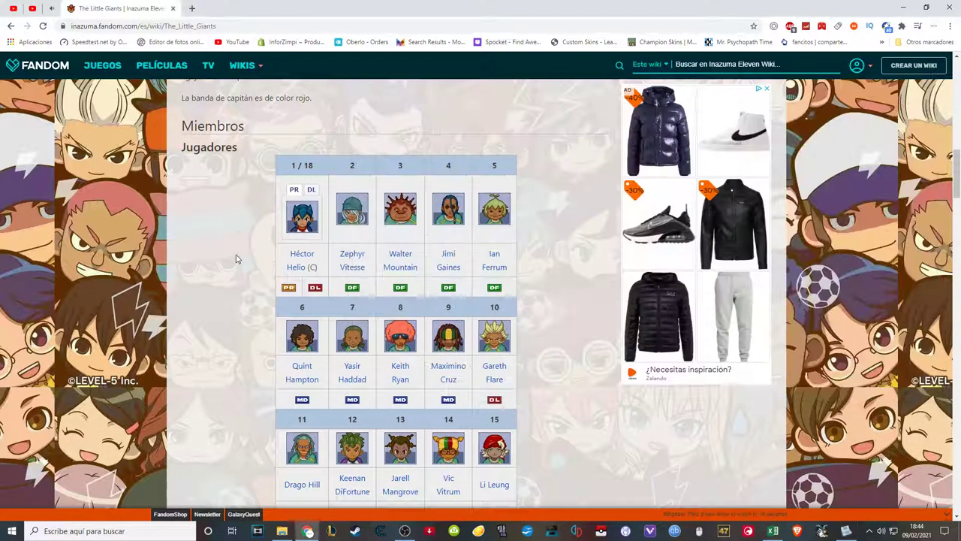
pyautogui.rightClick(296, 216)
pyautogui.click(323, 309)
pyautogui.click(252, 6)
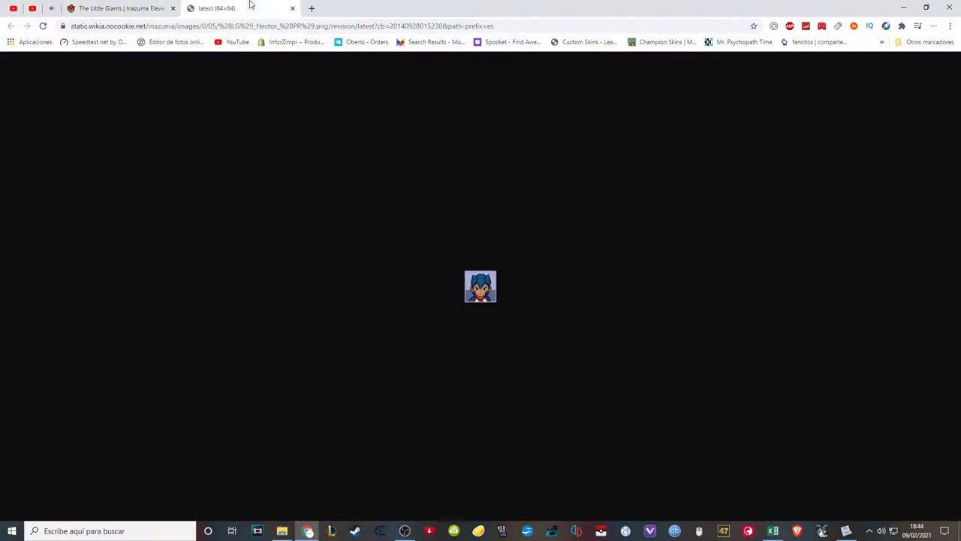
pyautogui.click(135, 9)
pyautogui.click(292, 8)
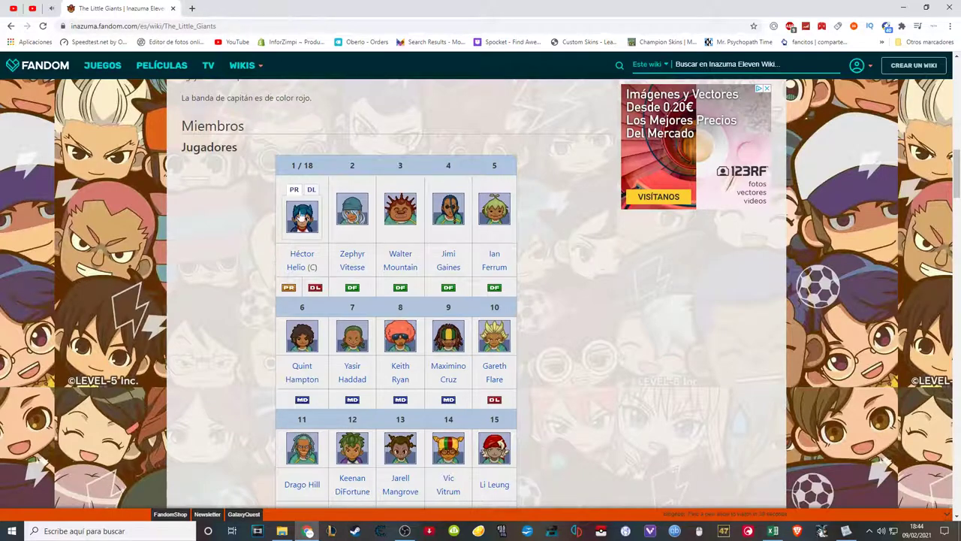
# - Open the Hector Helio and Zephyr Vitesse character pages from the Jugadores table in new tabs
pyautogui.rightClick(309, 257)
pyautogui.click(334, 261)
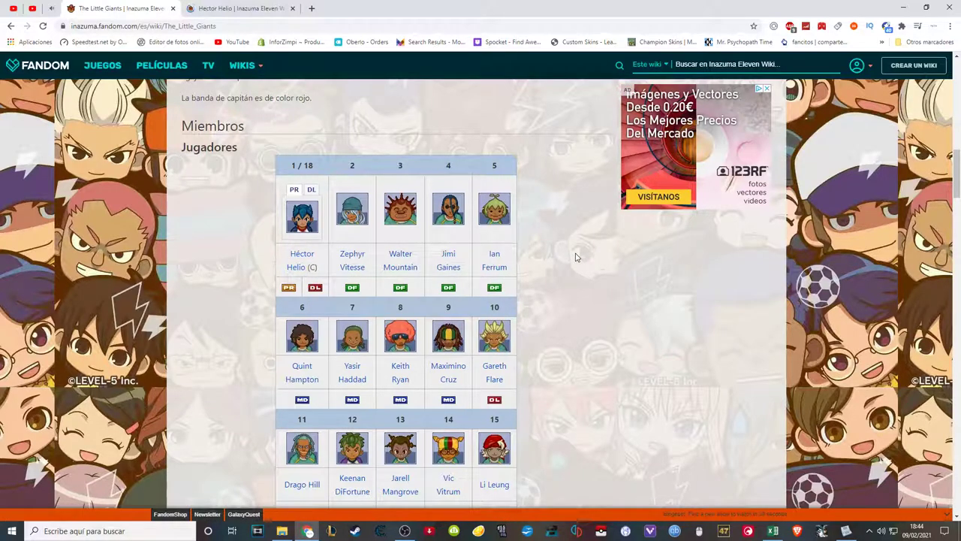
pyautogui.scroll(-1, 576, 257)
pyautogui.scroll(1, 575, 257)
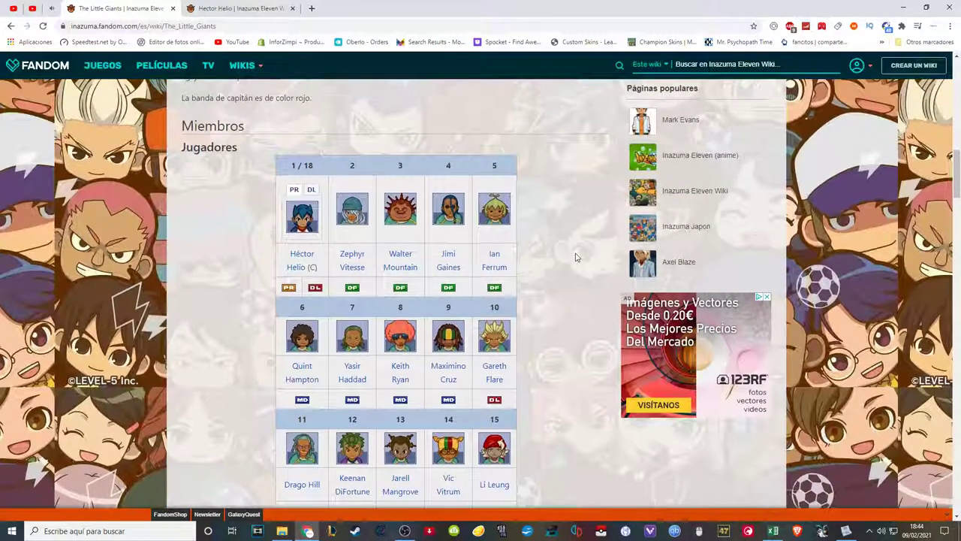
pyautogui.moveTo(957, 174)
pyautogui.mouseDown()
pyautogui.moveTo(958, 189)
pyautogui.moveTo(958, 175)
pyautogui.mouseUp()
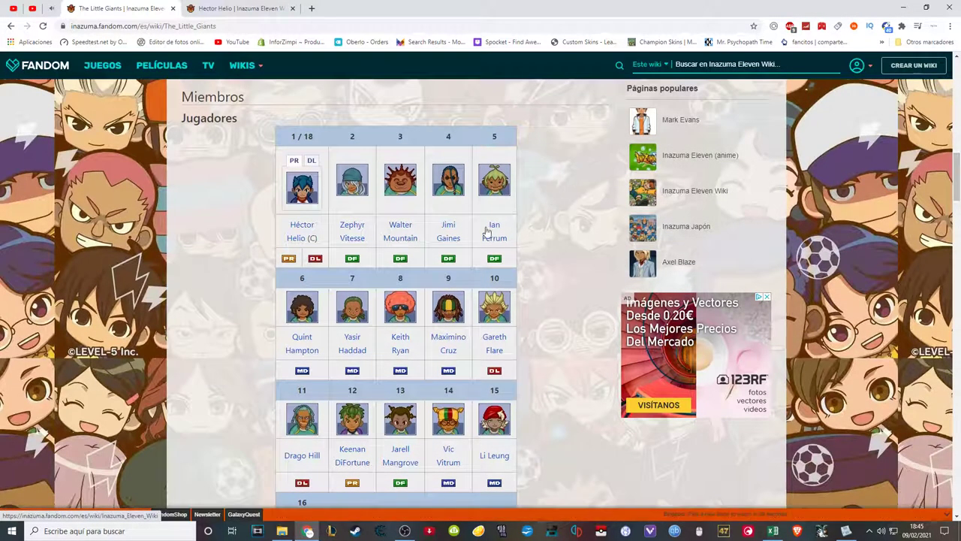
pyautogui.rightClick(349, 227)
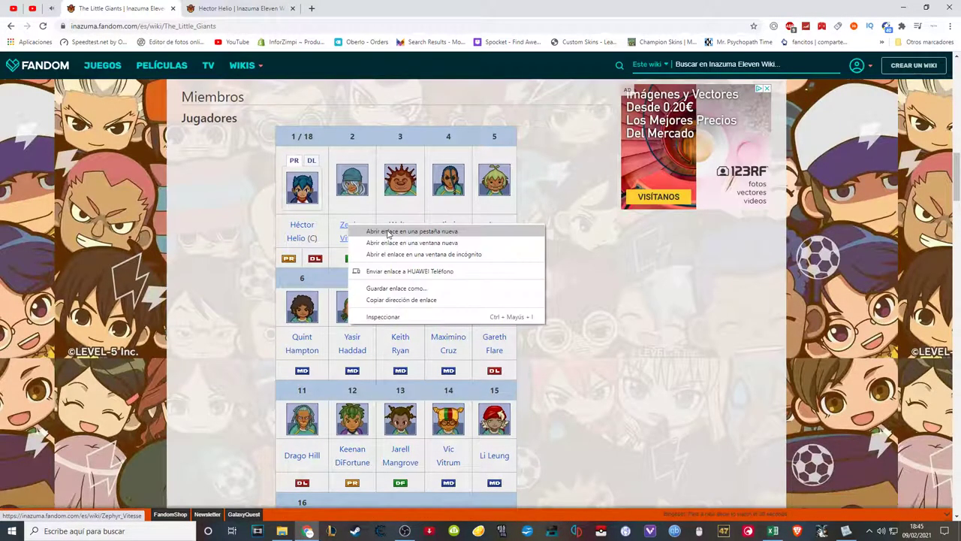
pyautogui.click(388, 232)
# - Compare the character artwork on the Hector Helio and Zephyr Vitesse pages, and return to Excel
pyautogui.click(240, 9)
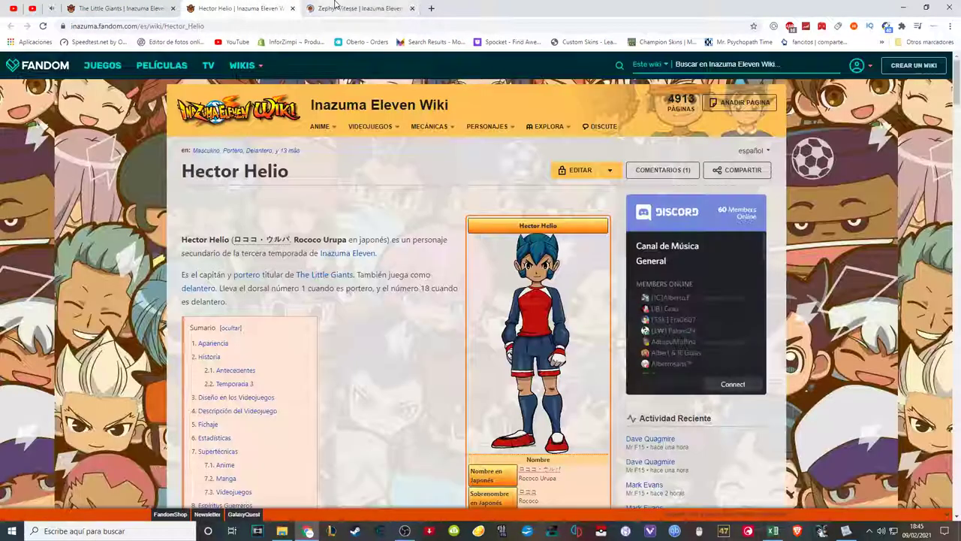
pyautogui.click(336, 6)
pyautogui.click(253, 8)
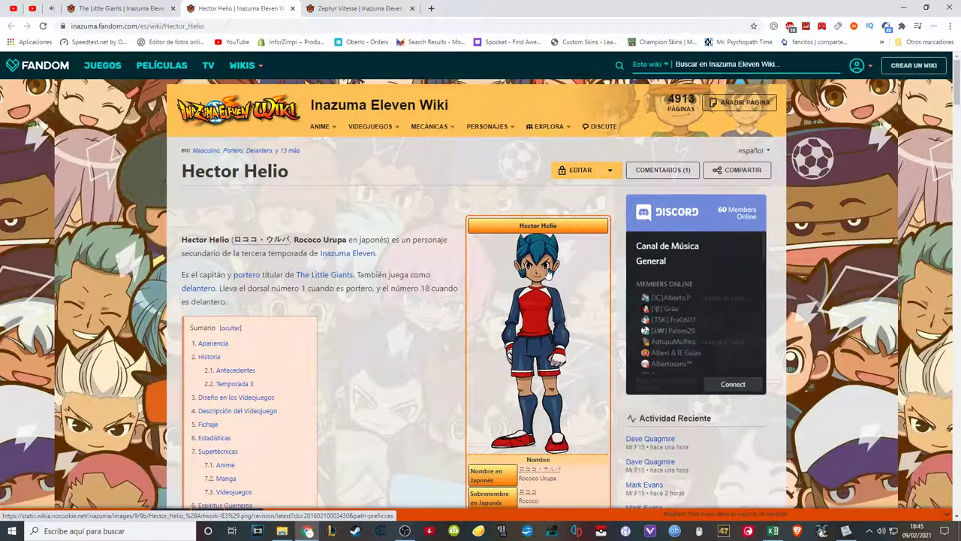
pyautogui.hotkey('ctrl', 'Tab')
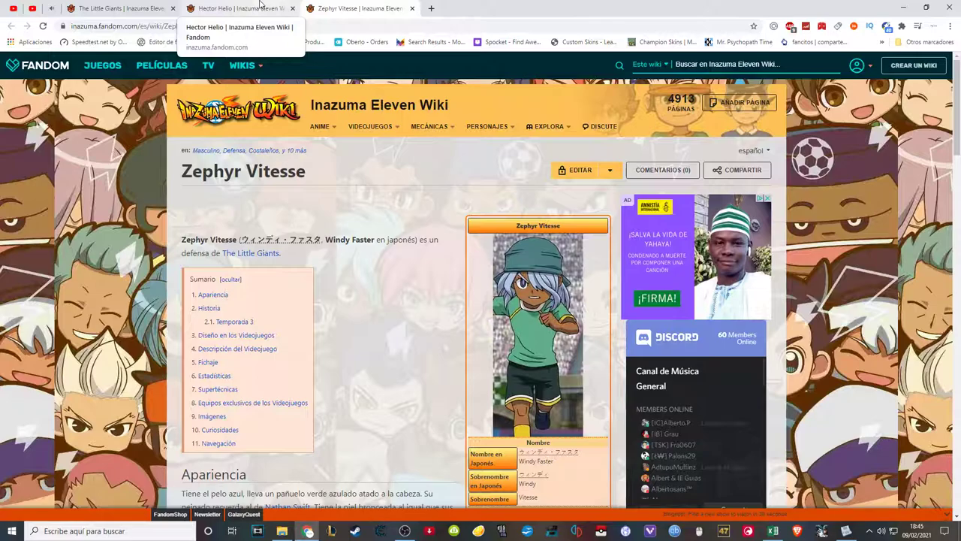
pyautogui.click(260, 5)
pyautogui.click(359, 7)
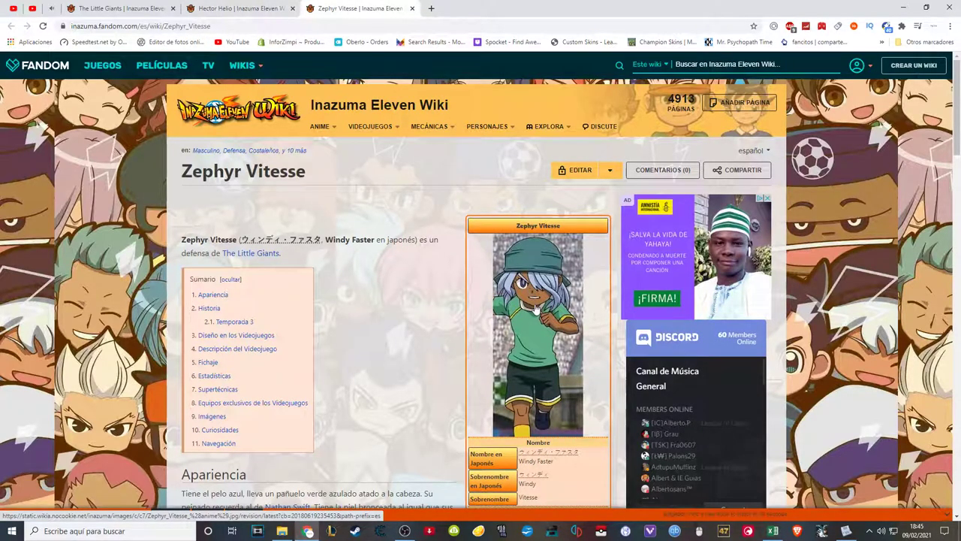
pyautogui.hotkey('ctrl', 'shift', 'Tab')
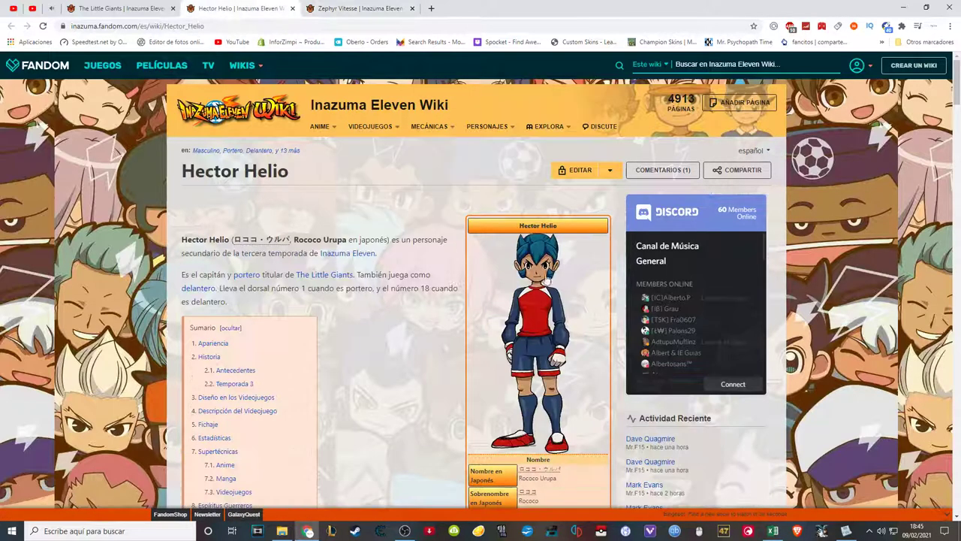
pyautogui.click(340, 4)
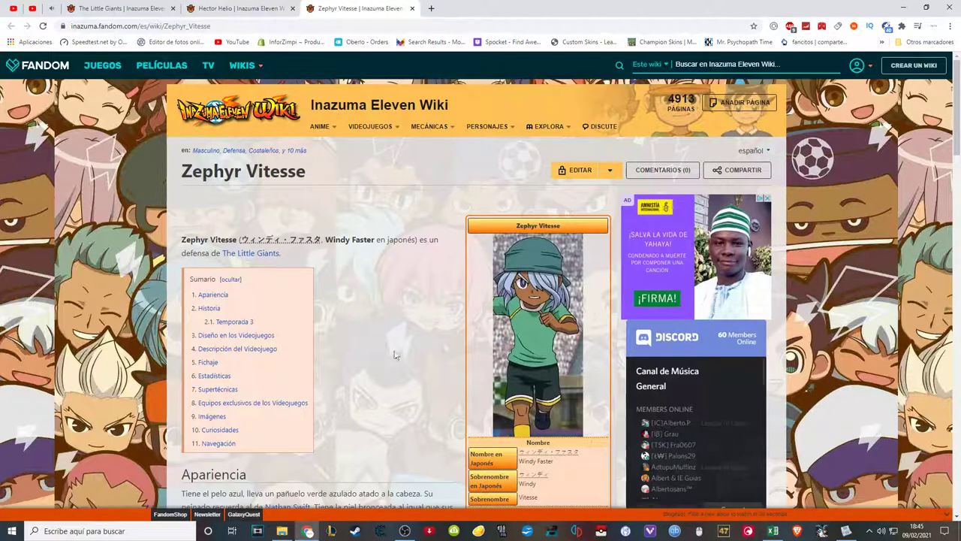
pyautogui.click(280, 6)
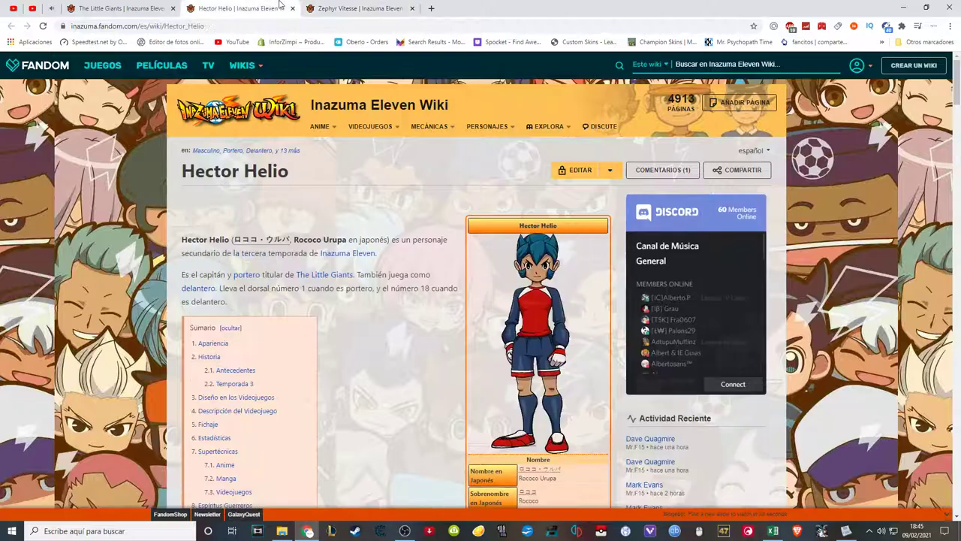
pyautogui.click(774, 531)
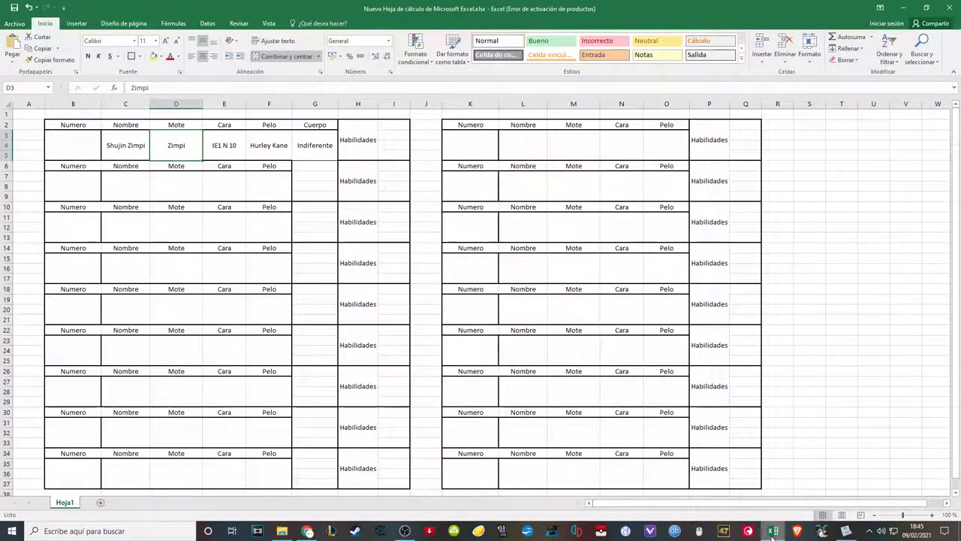
# - Check the shirt numbers in the Hector Helio page's introduction, and select the first Habilidades entry cell, I2, in Excel
pyautogui.click(396, 125)
pyautogui.click(782, 538)
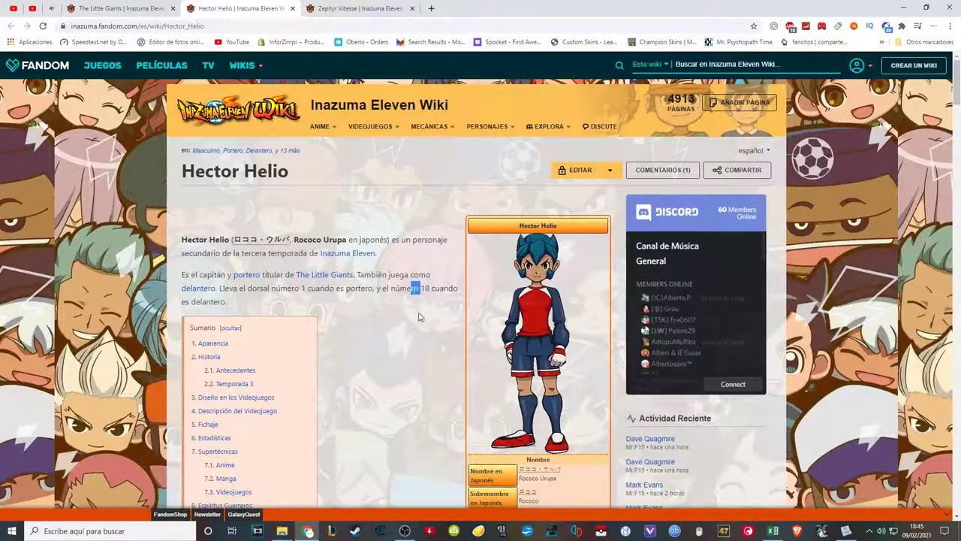
pyautogui.click(380, 287)
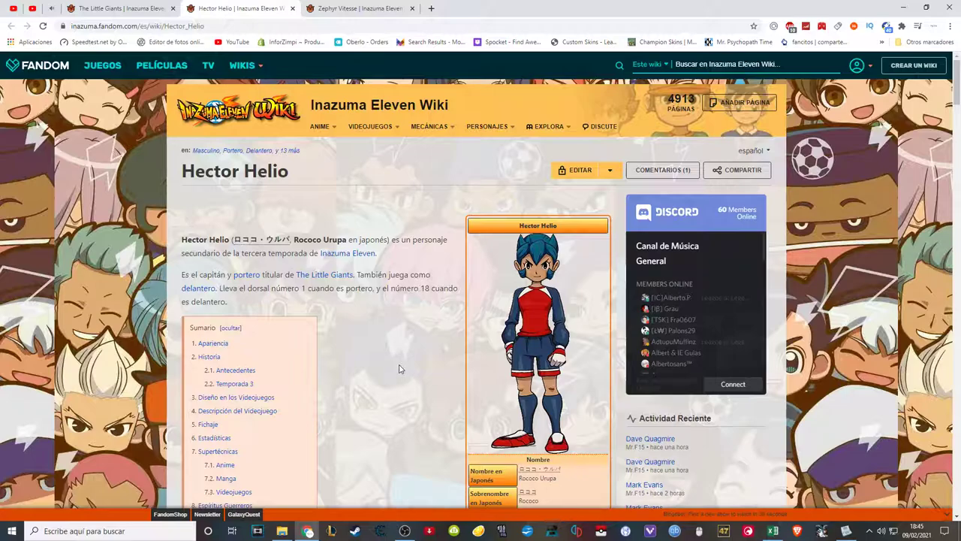
pyautogui.click(773, 531)
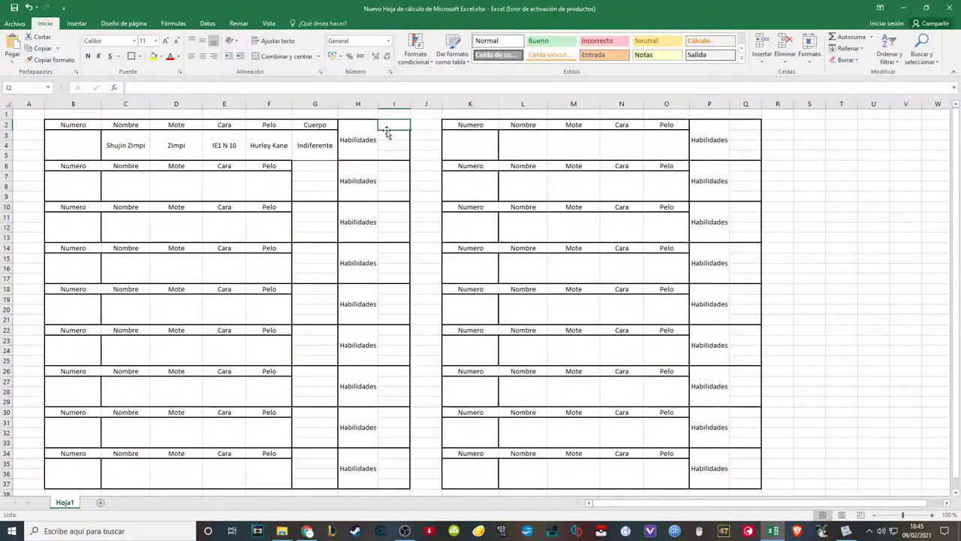
pyautogui.click(396, 158)
pyautogui.click(391, 124)
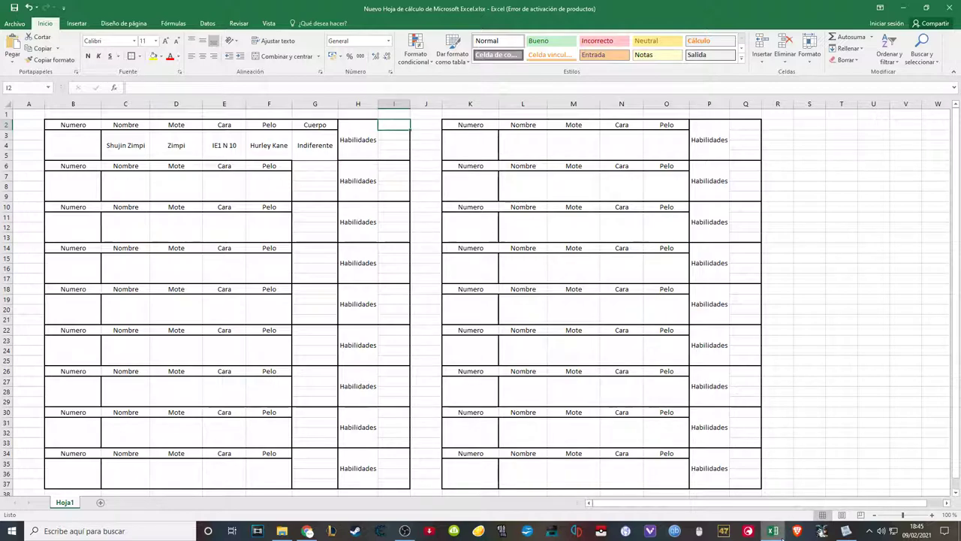
# - Return to the Hector Helio page, find its Supertécnicas section and open the Mano Celestial X page from the Anime list
pyautogui.click(773, 530)
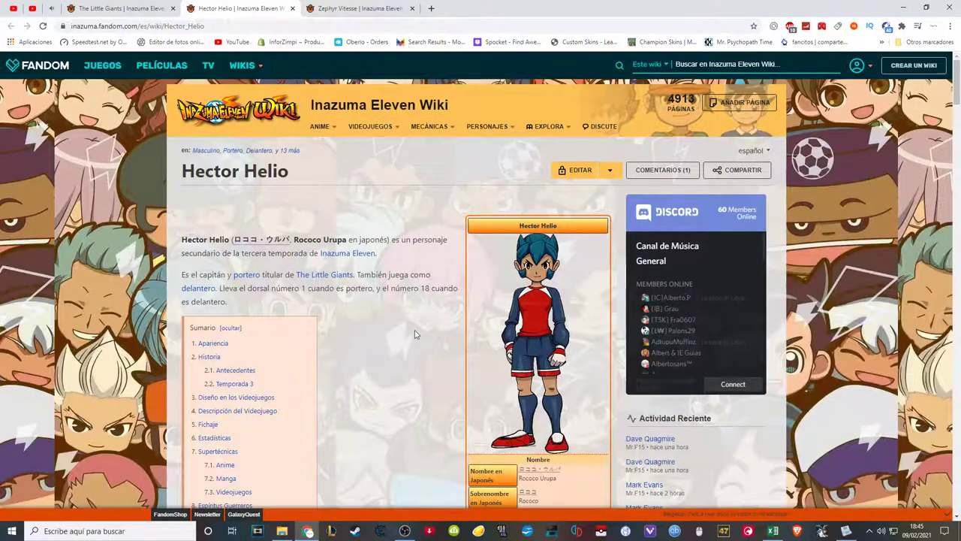
pyautogui.scroll(-15, 931, 124)
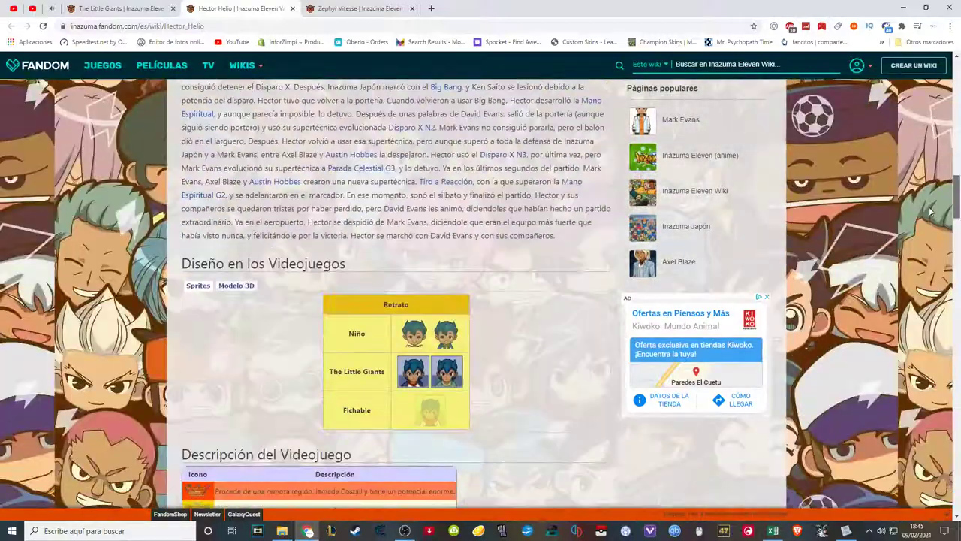
pyautogui.scroll(-3, 931, 242)
pyautogui.scroll(-10, 931, 244)
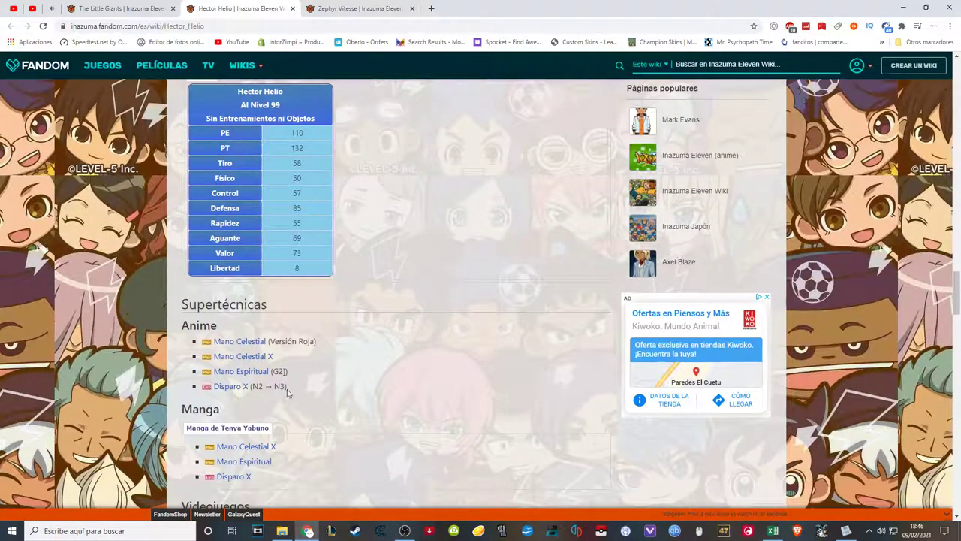
pyautogui.click(246, 357)
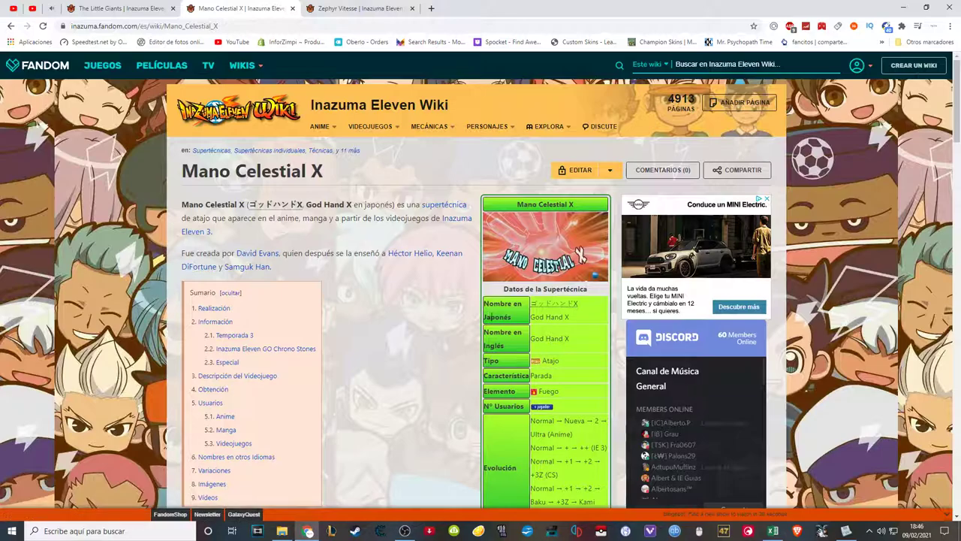
# - Check the recording in OBS briefly, and examine the introduction, game data and users on the Mano Celestial X page
pyautogui.click(406, 531)
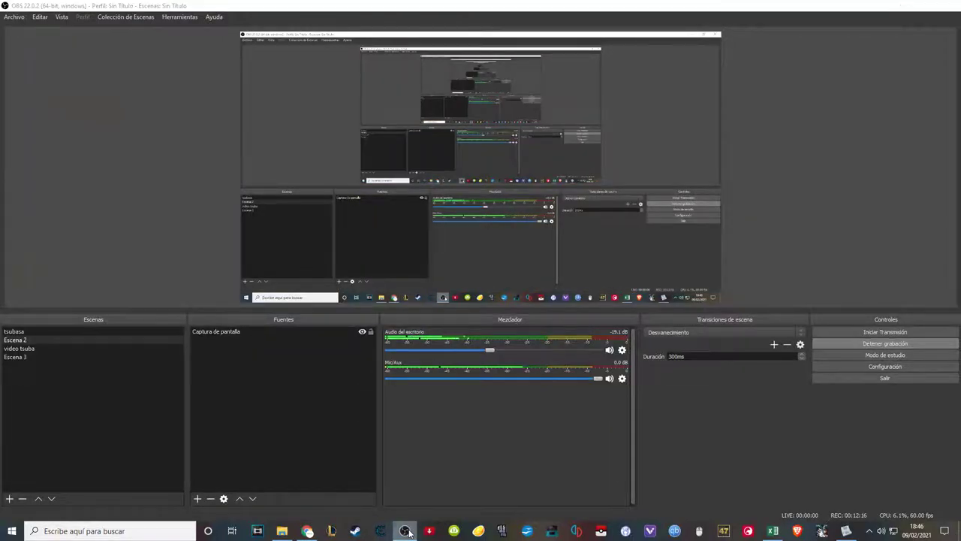
pyautogui.click(406, 532)
pyautogui.scroll(-5, 959, 166)
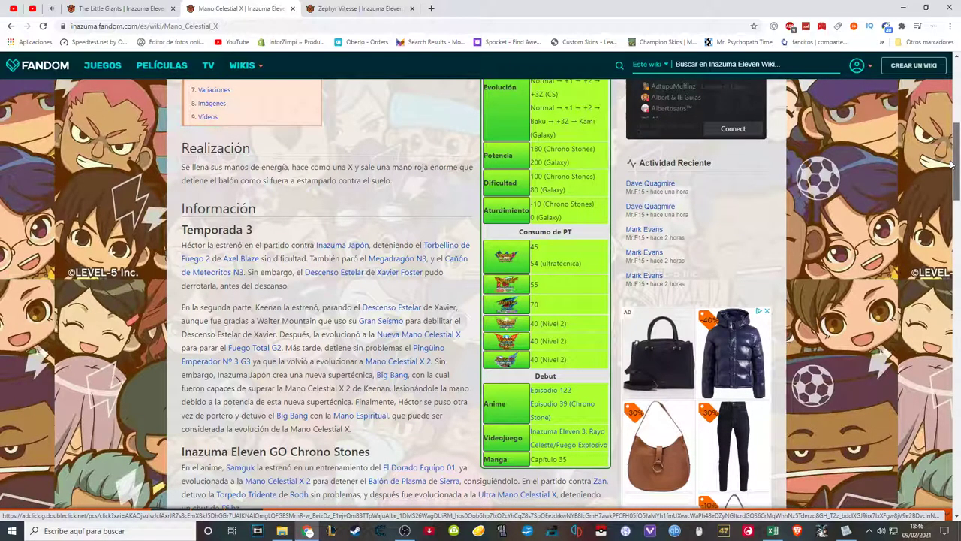
pyautogui.moveTo(951, 165); pyautogui.dragTo(955, 256)
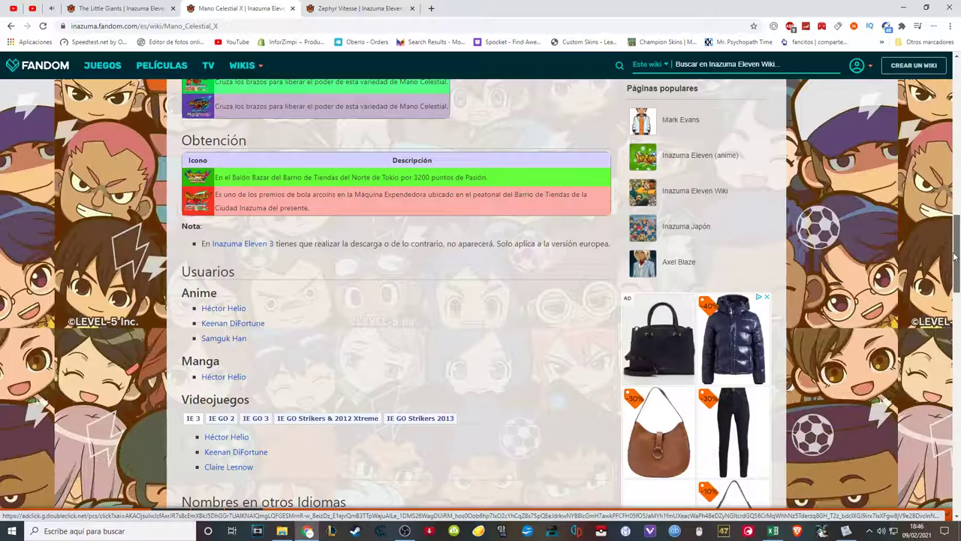
pyautogui.moveTo(956, 250); pyautogui.dragTo(957, 88)
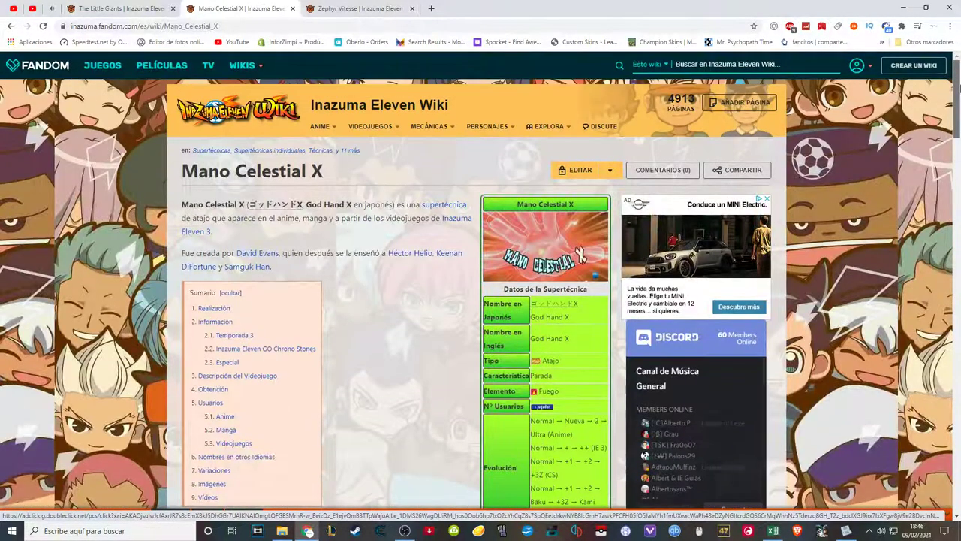
pyautogui.tripleClick(374, 254)
pyautogui.click(389, 286)
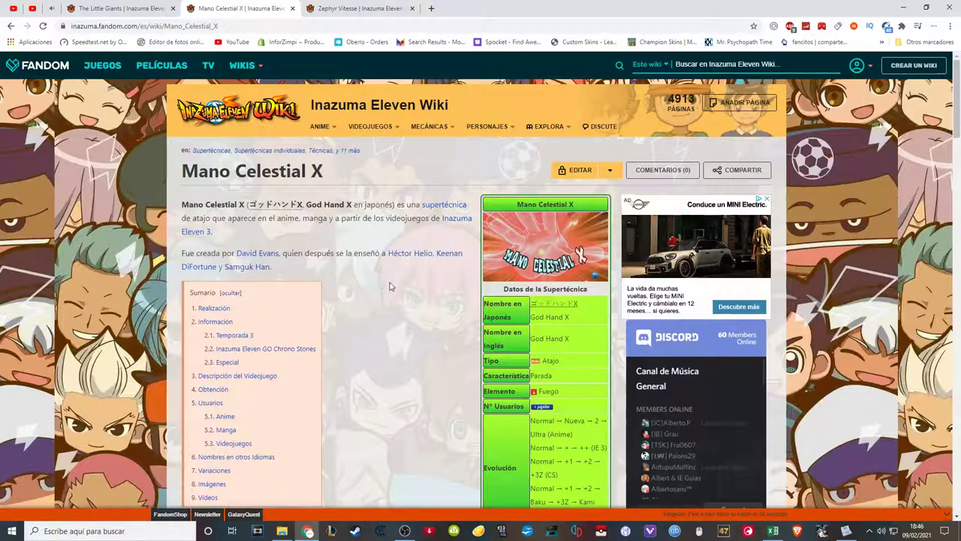
pyautogui.click(364, 282)
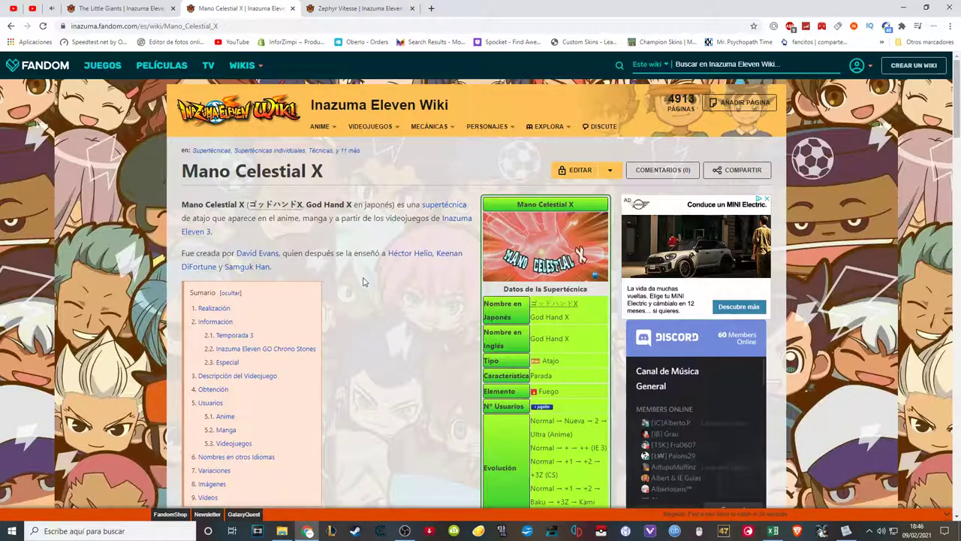
pyautogui.tripleClick(385, 218)
pyautogui.moveTo(386, 218); pyautogui.dragTo(411, 219)
pyautogui.doubleClick(403, 218)
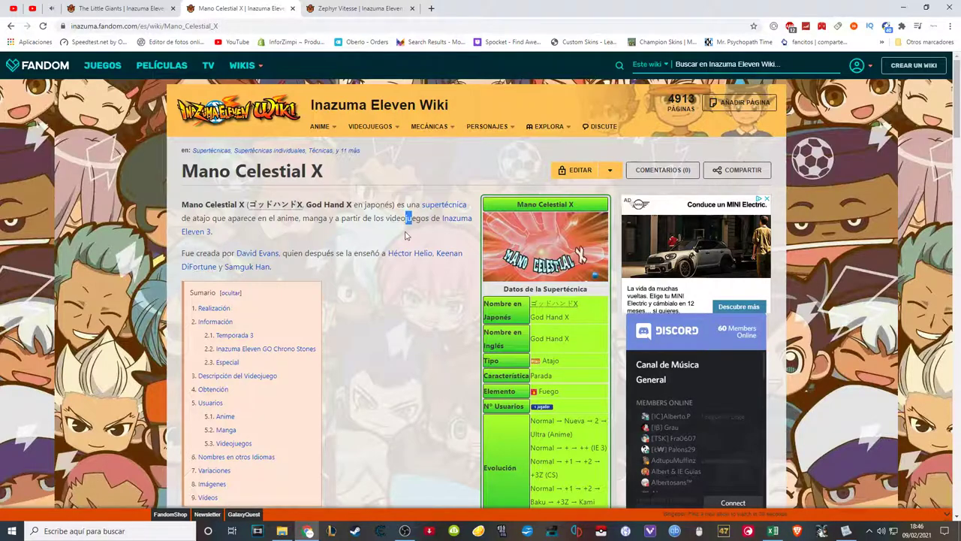
# - Switch to Tinke, rotate the head model to face the front and put the Tinke window away
pyautogui.click(845, 531)
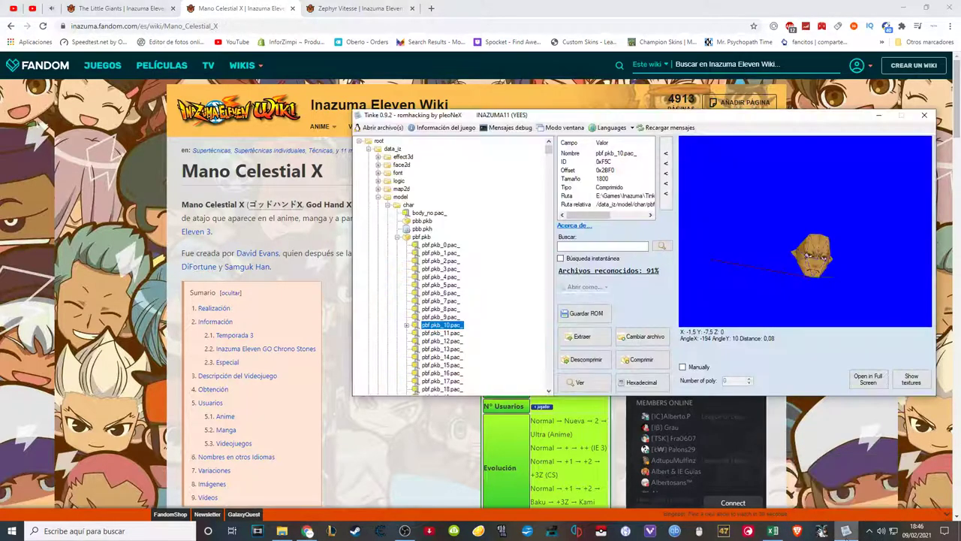
pyautogui.moveTo(789, 263); pyautogui.dragTo(818, 256)
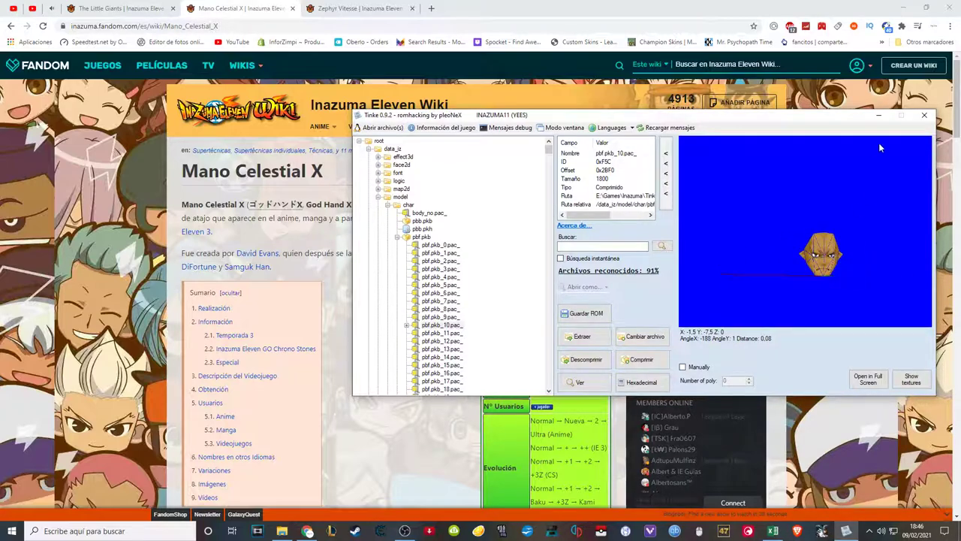
pyautogui.click(340, 279)
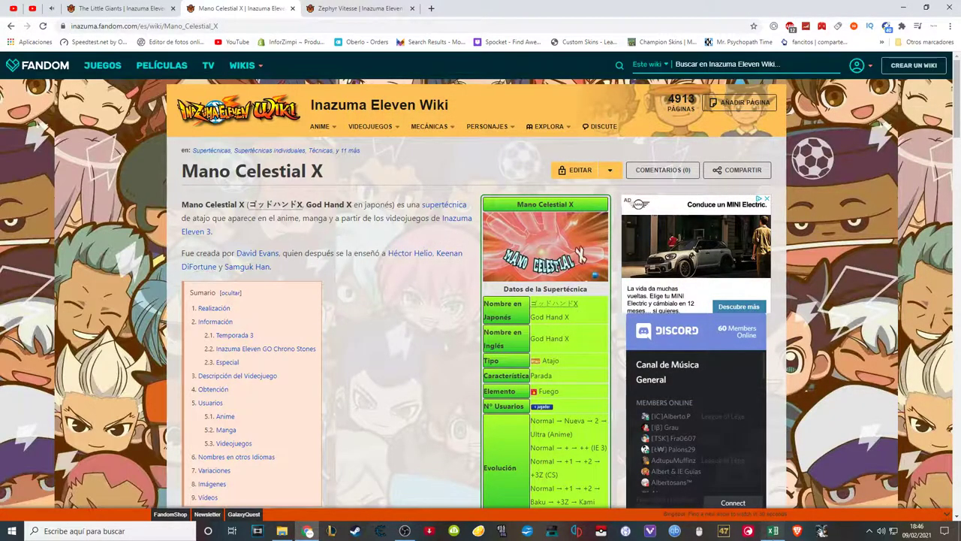
# - Switch to Excel, insert a column before the first Habilidades column and enter the header Posicion in H2
pyautogui.click(773, 531)
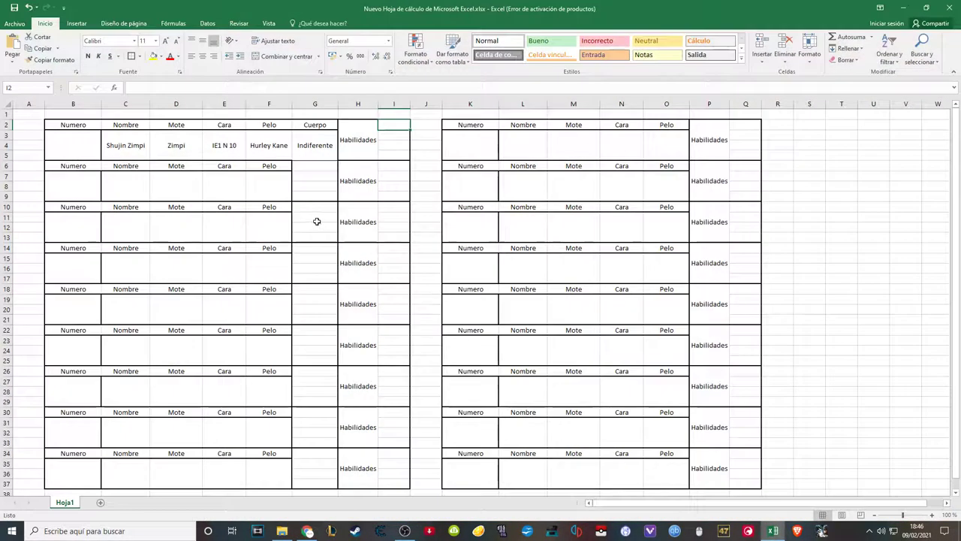
pyautogui.click(342, 104)
pyautogui.rightClick(350, 105)
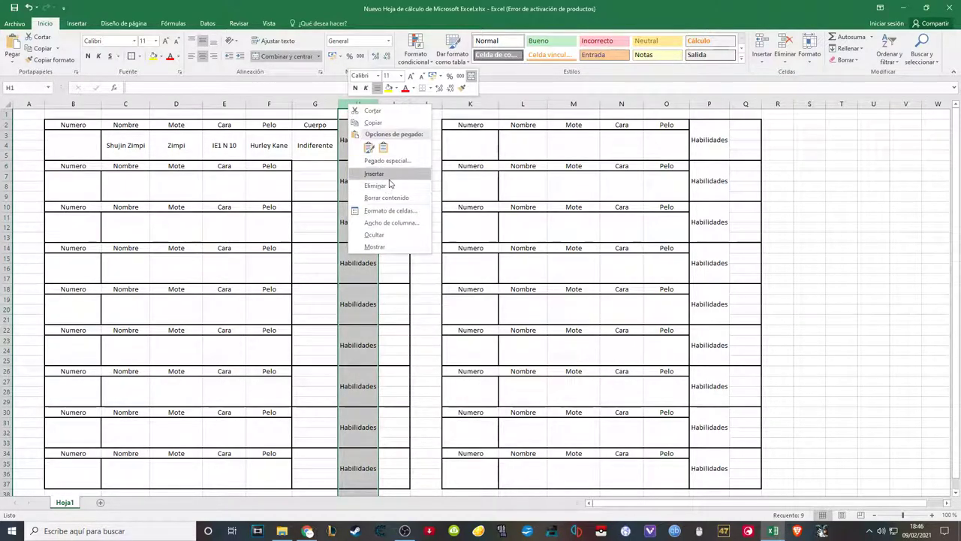
pyautogui.click(374, 173)
pyautogui.click(355, 129)
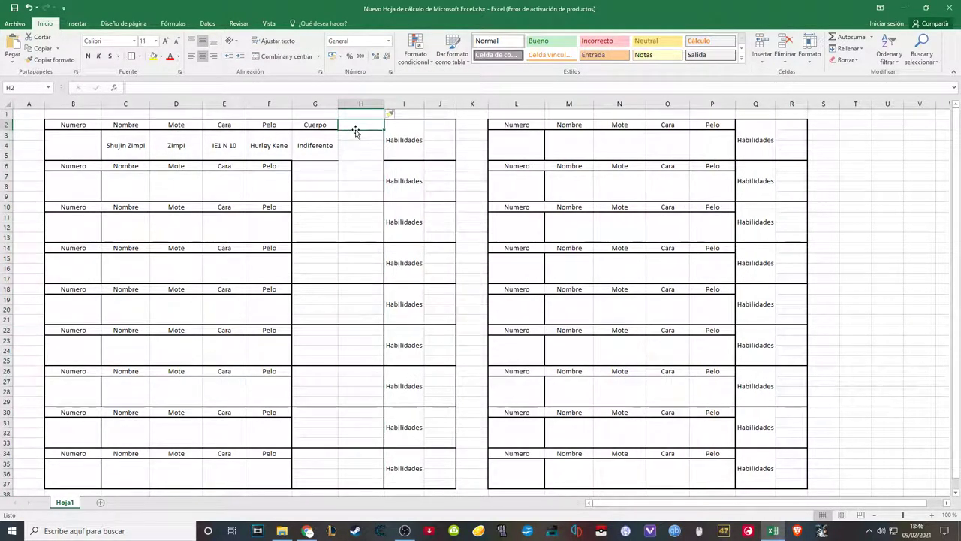
pyautogui.write('Posicion')
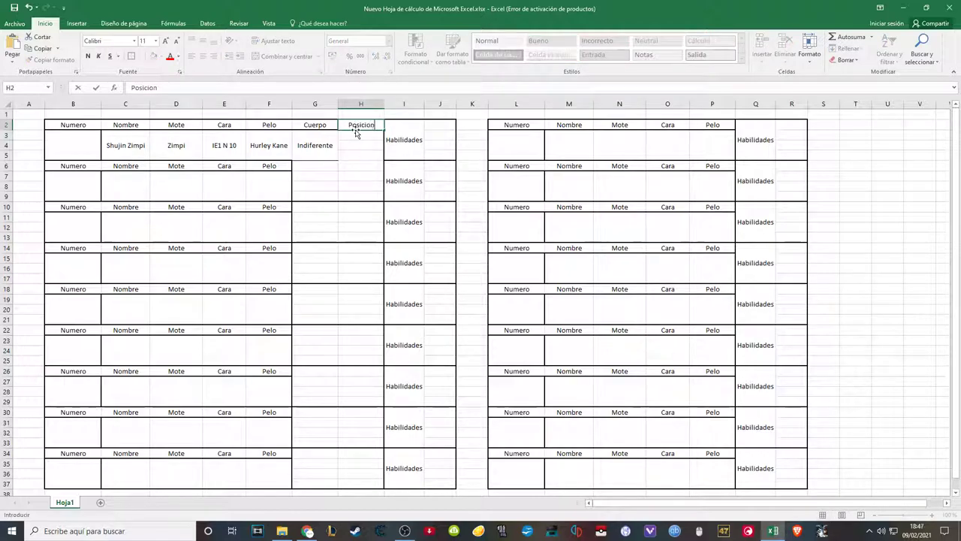
# - Merge and center H3:H5 under the Posicion header and enter Portero as the first record's position
pyautogui.click(357, 139)
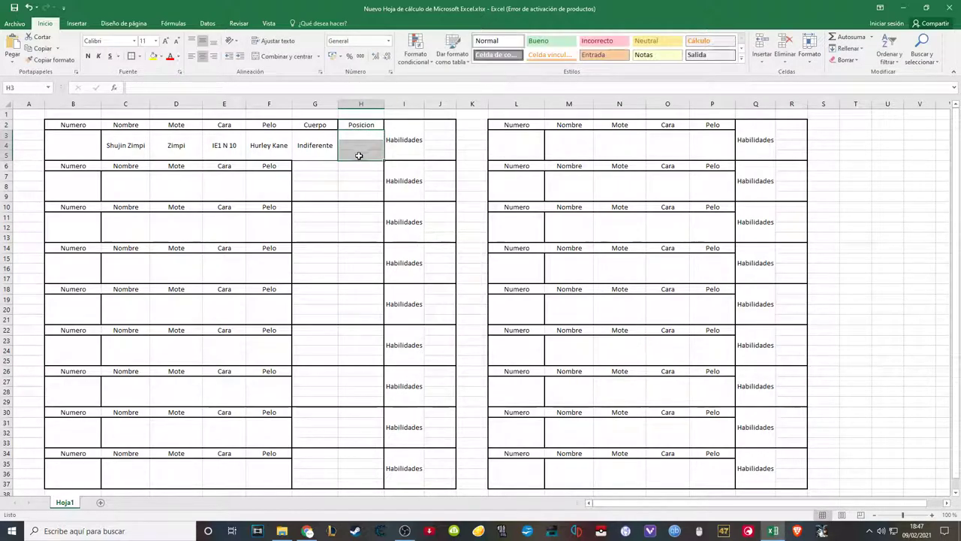
pyautogui.click(284, 57)
pyautogui.click(321, 145)
pyautogui.click(364, 146)
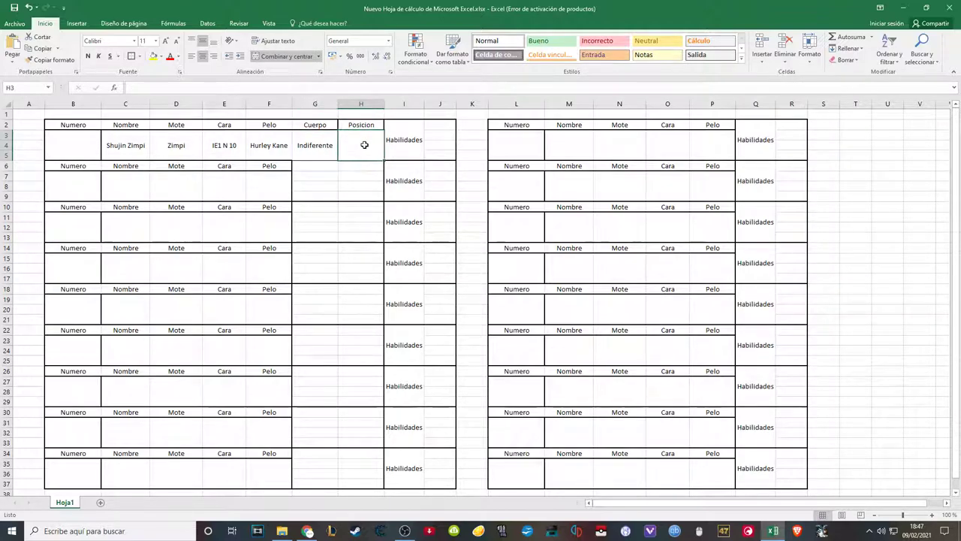
pyautogui.click(439, 141)
pyautogui.click(364, 148)
pyautogui.write('Portero')
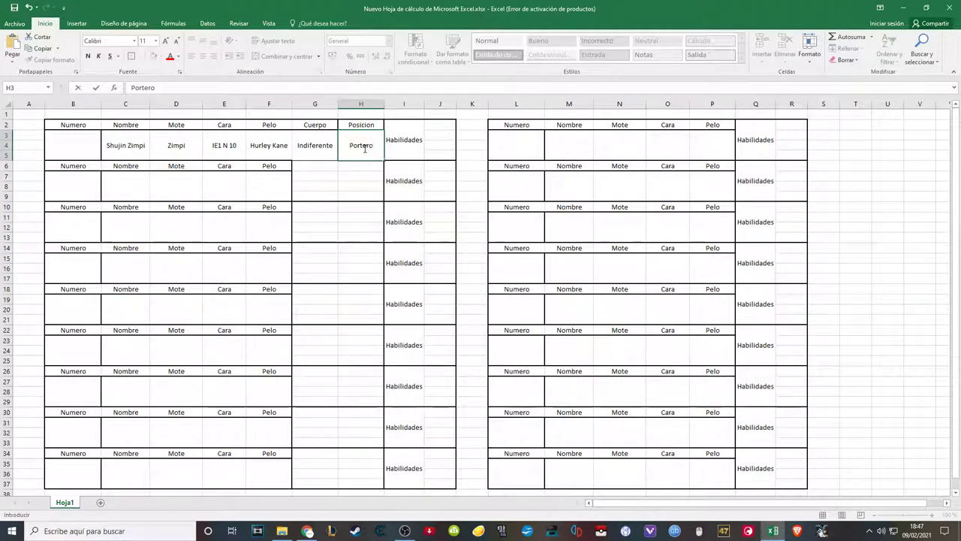
pyautogui.click(318, 140)
pyautogui.click(376, 150)
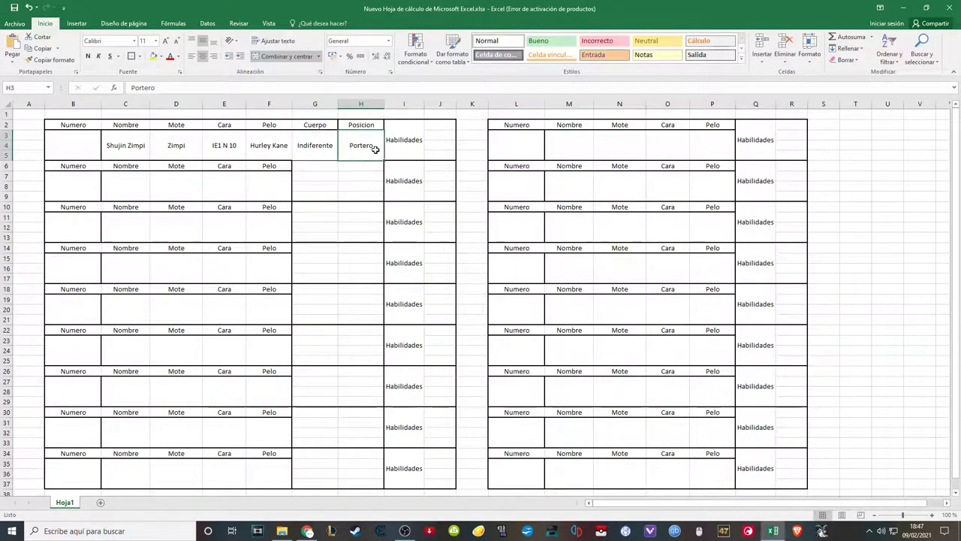
pyautogui.moveTo(409, 142)
pyautogui.mouseDown()
pyautogui.moveTo(440, 143)
pyautogui.moveTo(440, 160)
pyautogui.moveTo(410, 150)
pyautogui.mouseUp()
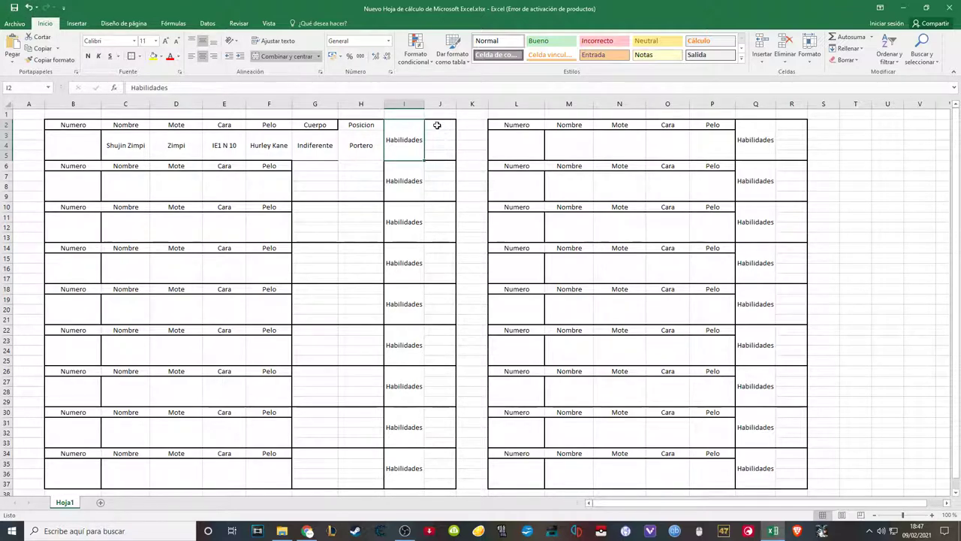
pyautogui.moveTo(437, 126); pyautogui.dragTo(435, 156)
pyautogui.click(349, 153)
pyautogui.click(326, 152)
pyautogui.click(356, 147)
pyautogui.click(320, 150)
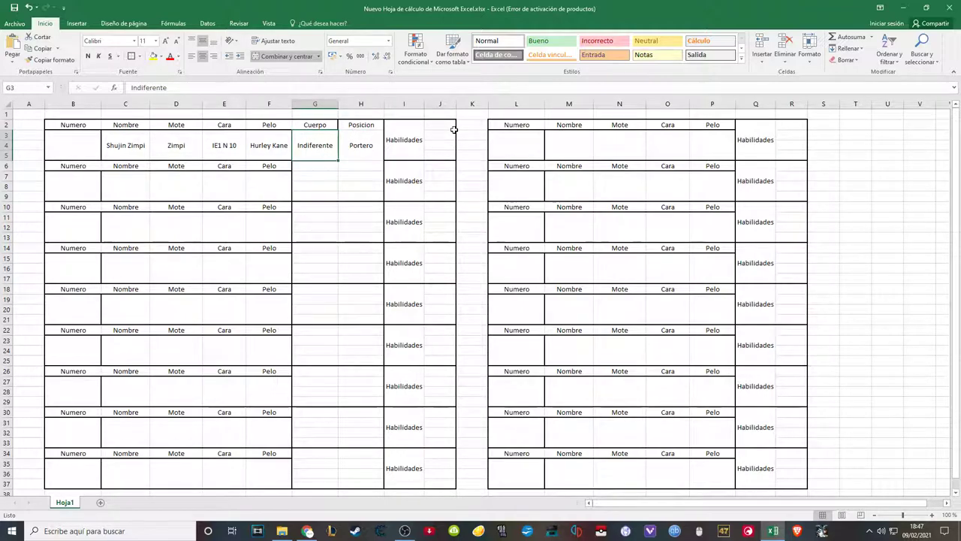
# - Open the Hector Helio page from the Mano Celestial X article, examine its character history, and return to Excel
pyautogui.click(307, 531)
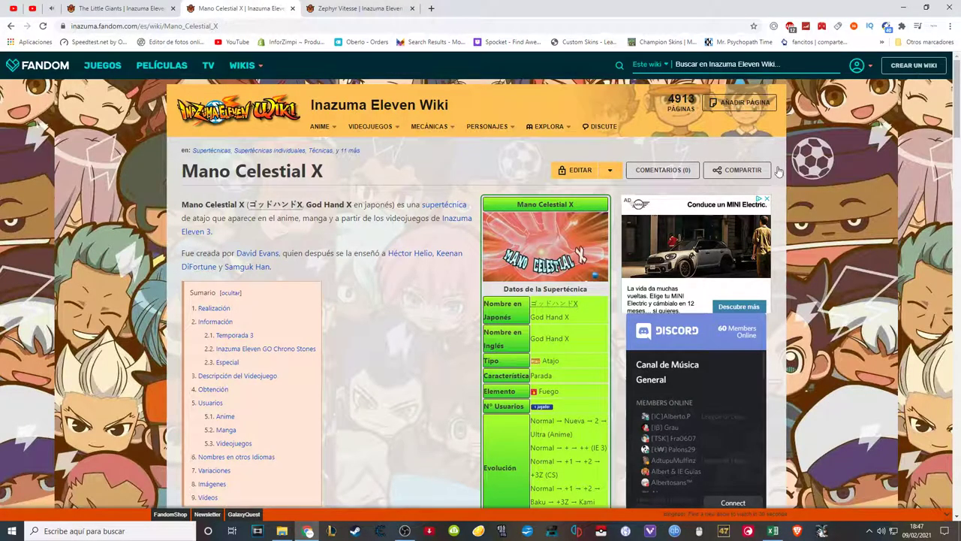
pyautogui.moveTo(958, 97); pyautogui.dragTo(258, 240)
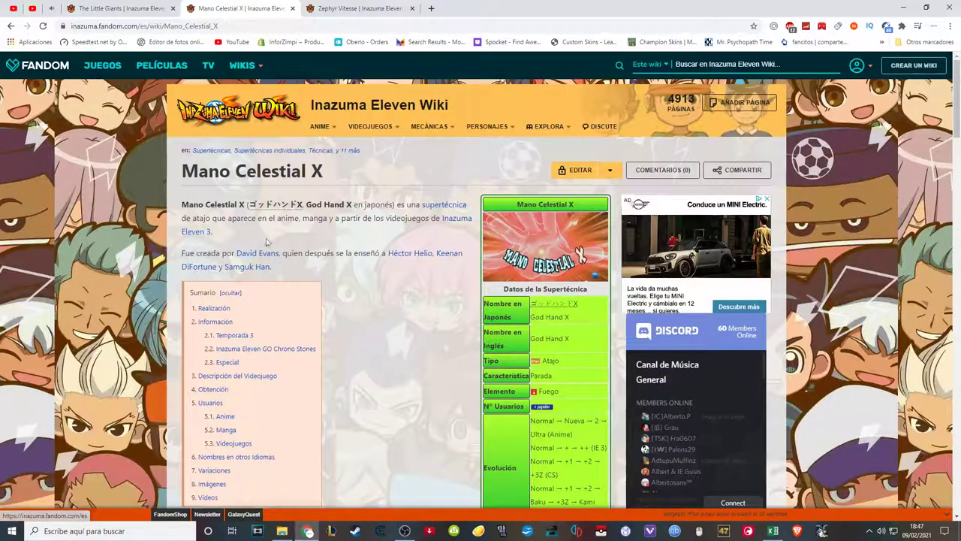
pyautogui.click(397, 255)
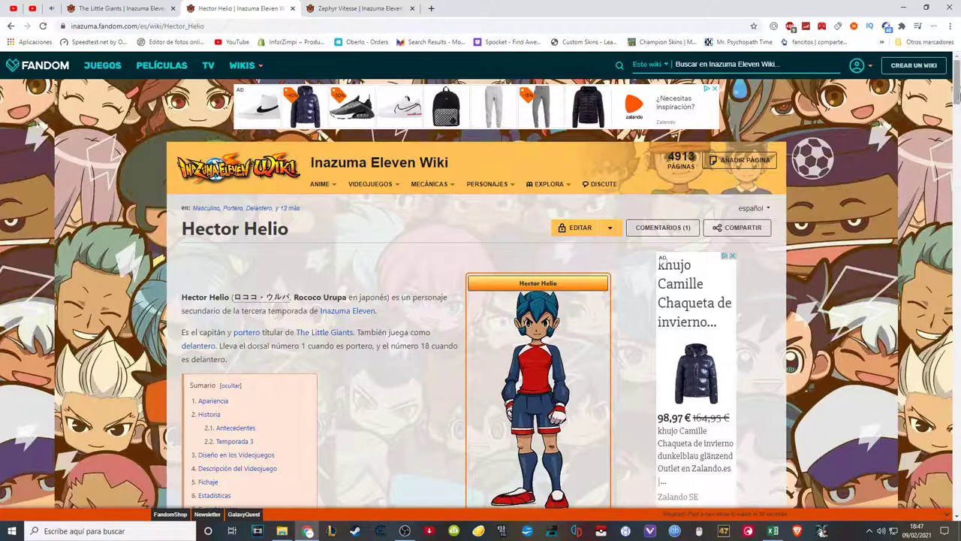
pyautogui.scroll(-2, 957, 100)
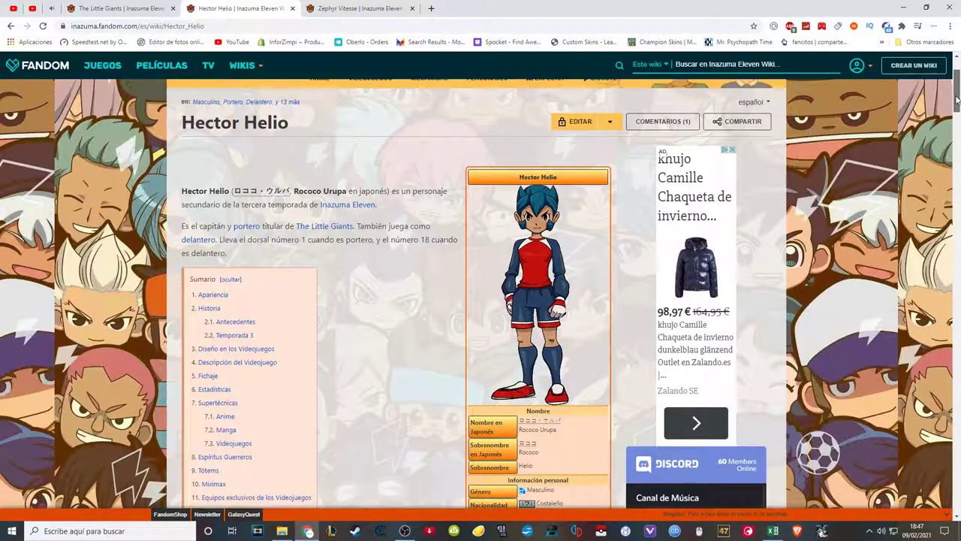
pyautogui.scroll(-8, 957, 100)
pyautogui.scroll(5, 956, 112)
pyautogui.scroll(8, 956, 112)
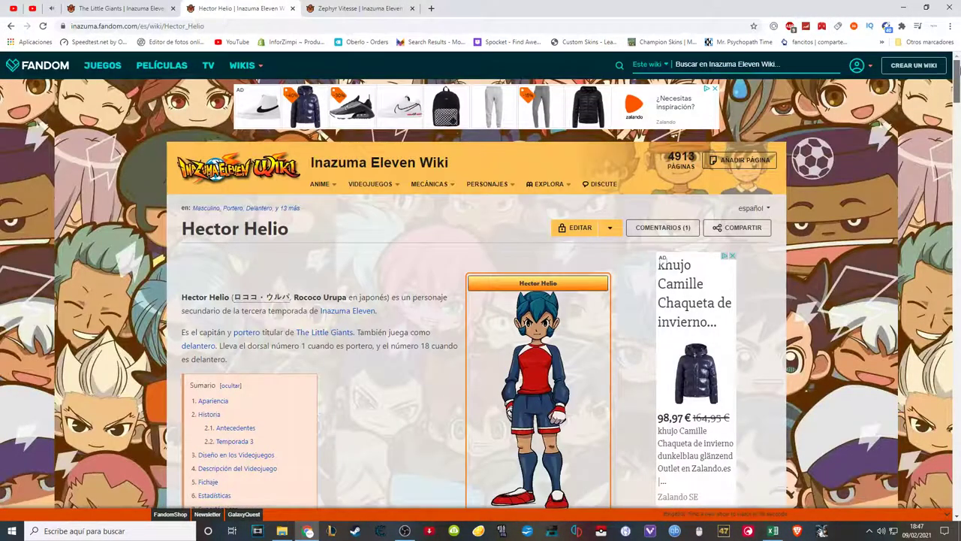
pyautogui.moveTo(957, 90); pyautogui.dragTo(957, 155)
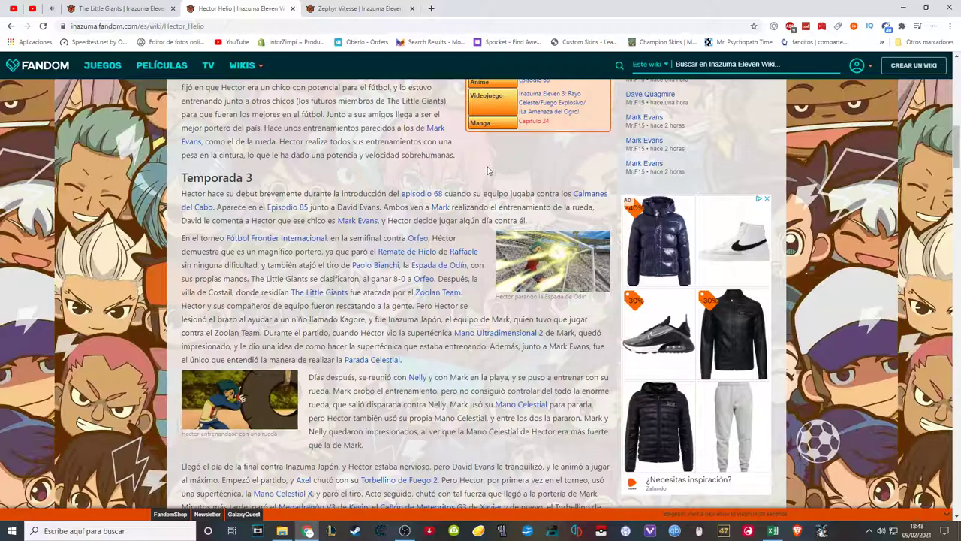
pyautogui.click(774, 532)
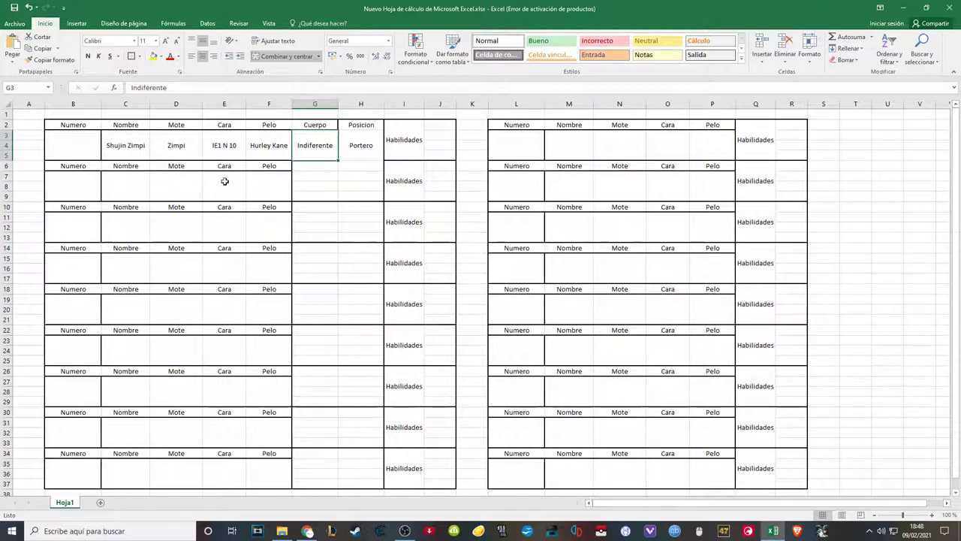
# - Check the first record's Cara entry, view the top of the Hector Helio wiki page in the browser, and return to Excel
pyautogui.click(241, 148)
pyautogui.click(284, 147)
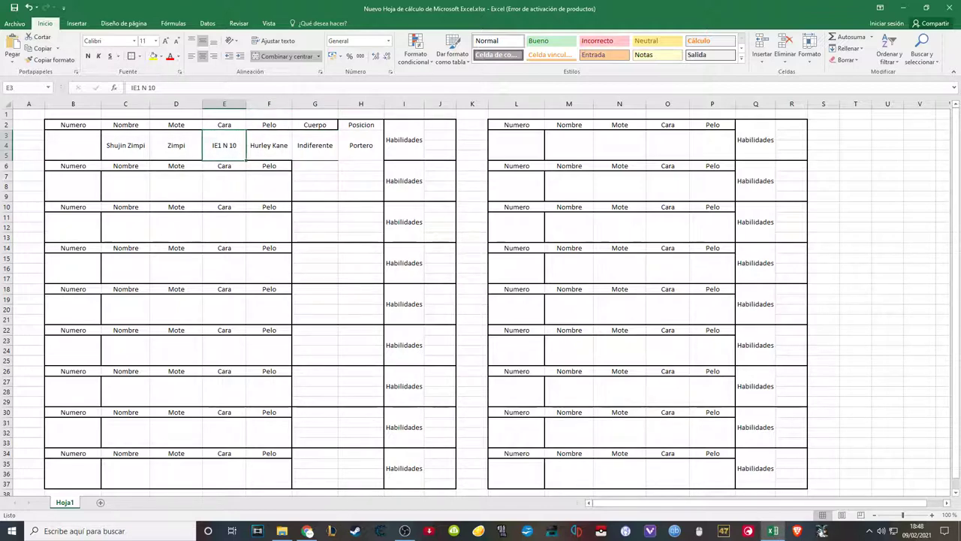
pyautogui.click(307, 531)
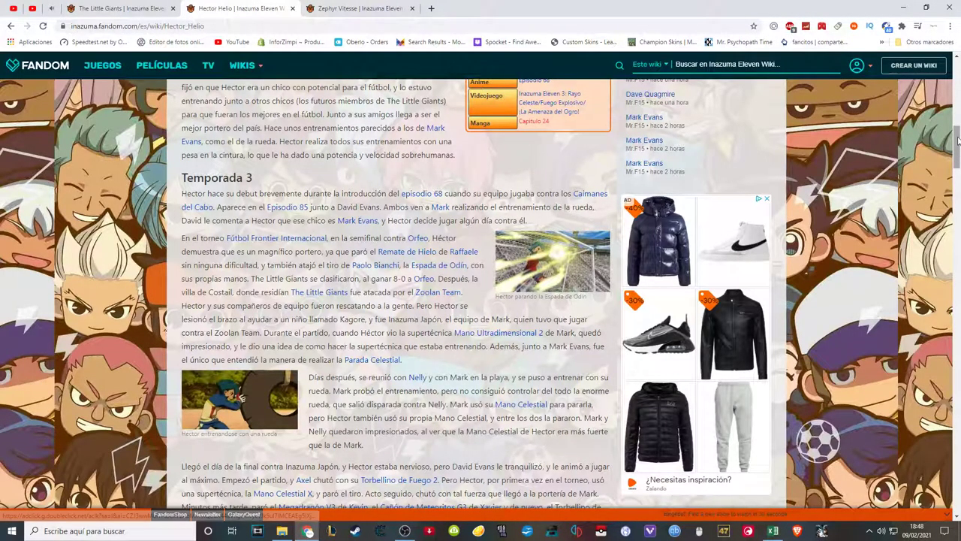
pyautogui.moveTo(957, 144); pyautogui.dragTo(956, 87)
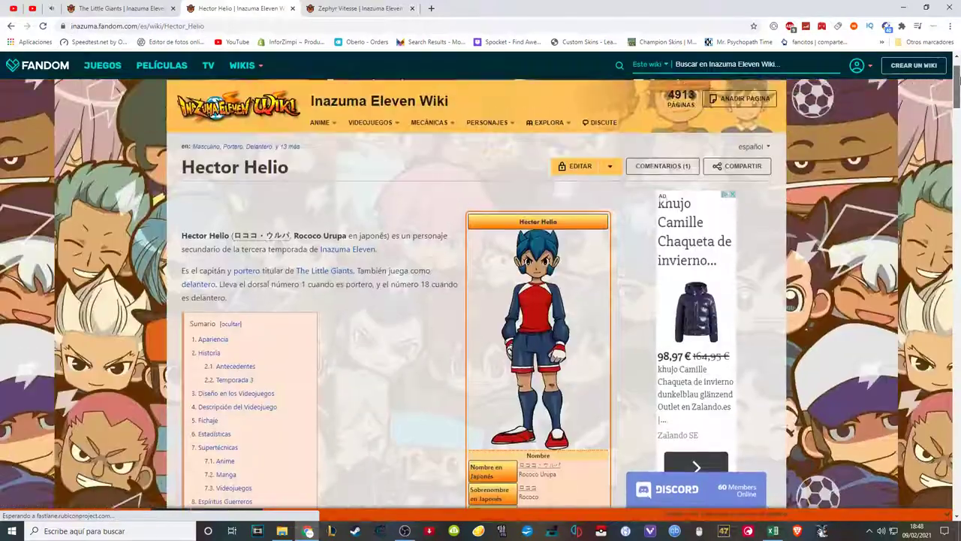
pyautogui.click(775, 531)
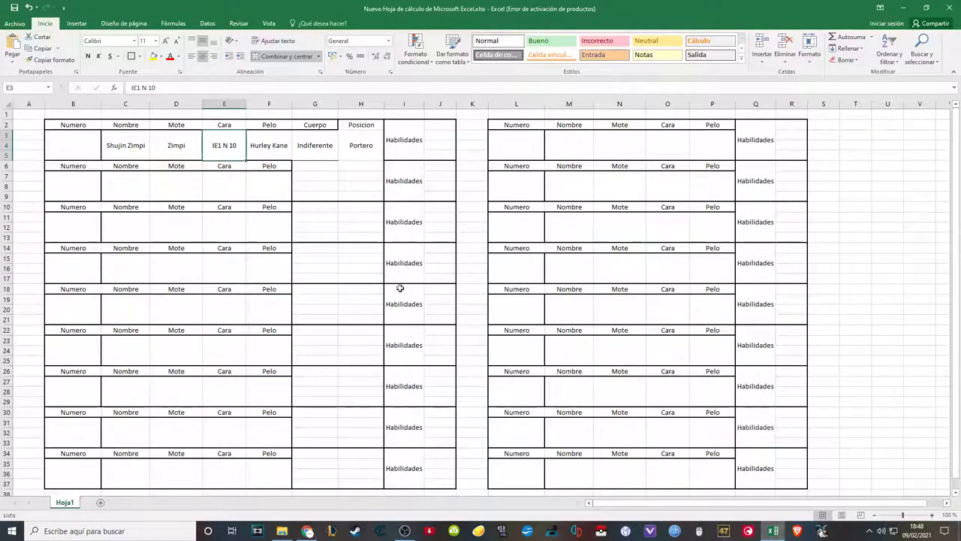
# - Review the first record's Cara, Pelo, Cuerpo and Posicion entries one after another
pyautogui.click(248, 154)
pyautogui.click(232, 150)
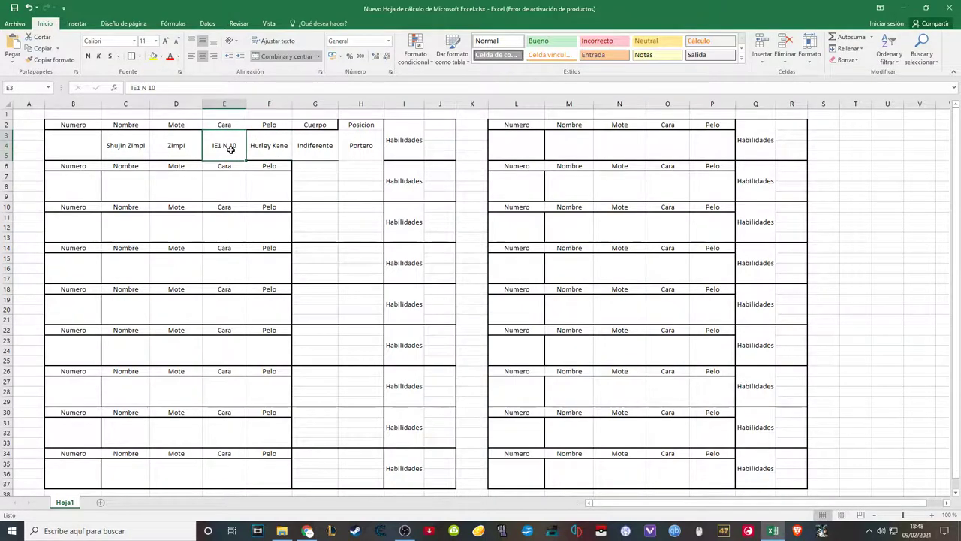
pyautogui.click(266, 151)
pyautogui.click(218, 152)
pyautogui.click(259, 147)
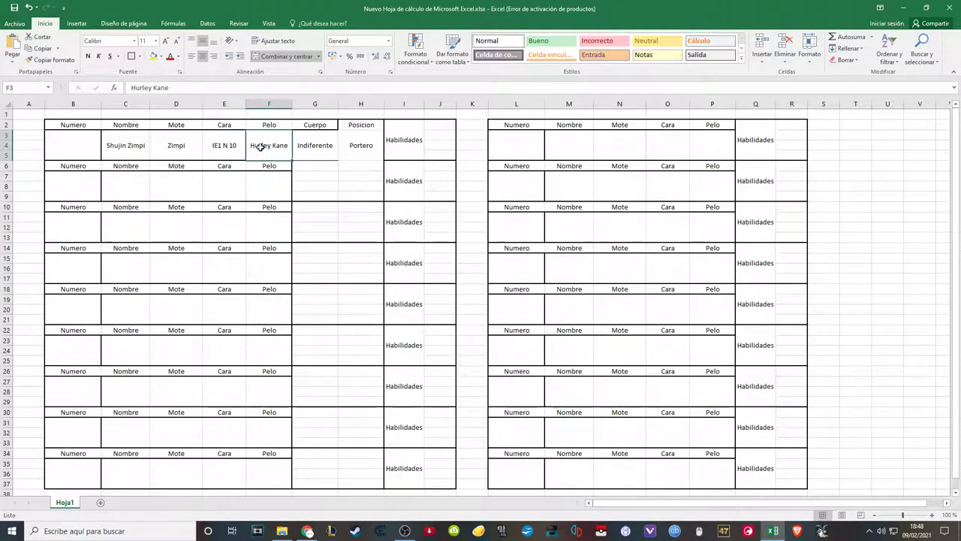
pyautogui.click(222, 151)
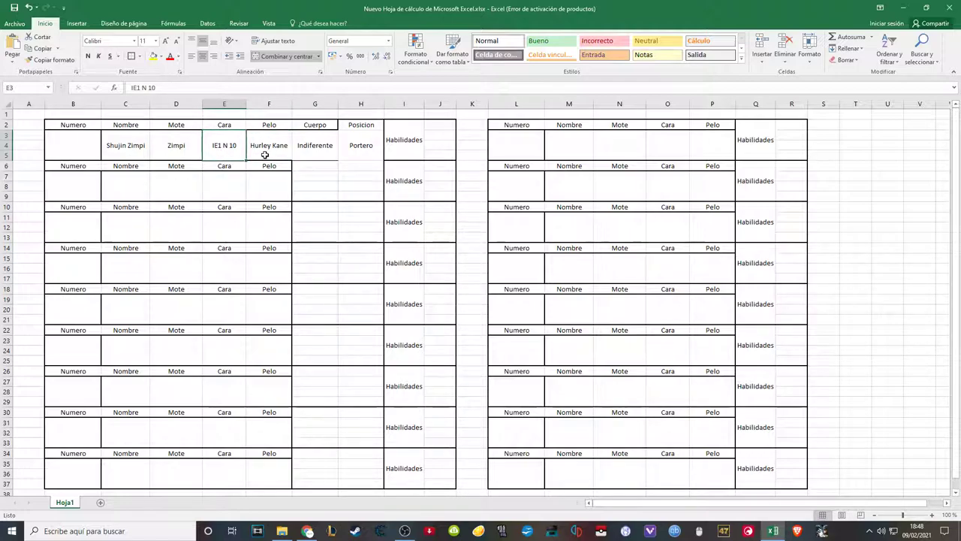
pyautogui.click(276, 147)
pyautogui.click(230, 145)
pyautogui.click(275, 146)
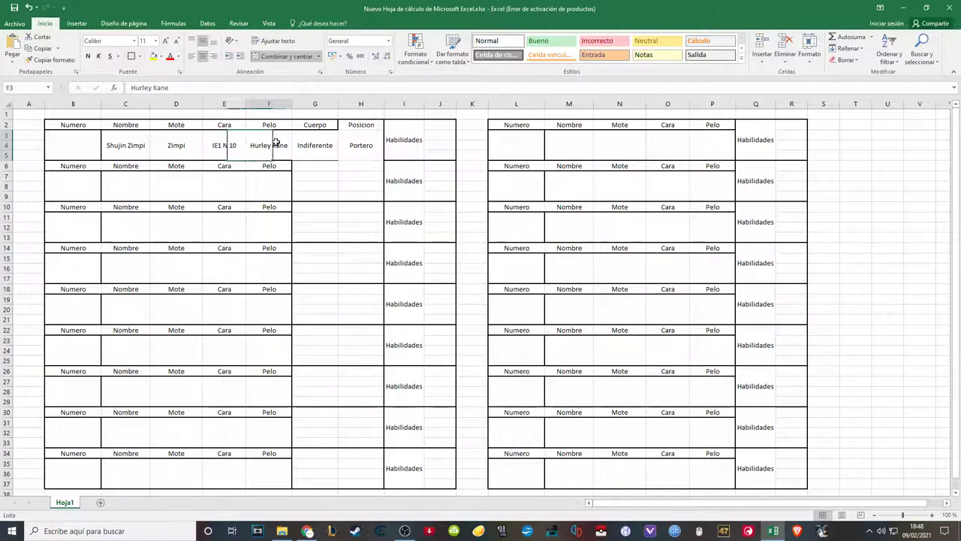
pyautogui.click(319, 151)
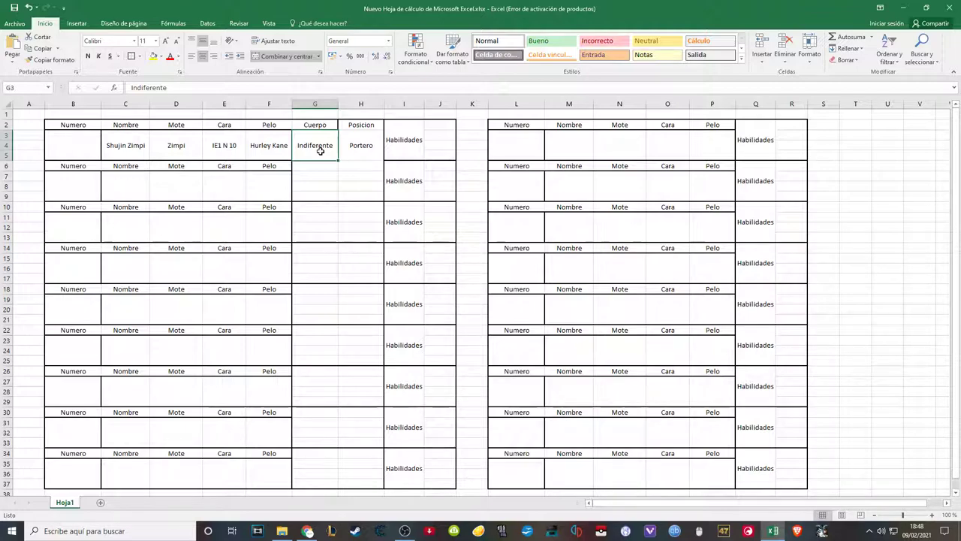
pyautogui.click(254, 145)
pyautogui.click(316, 146)
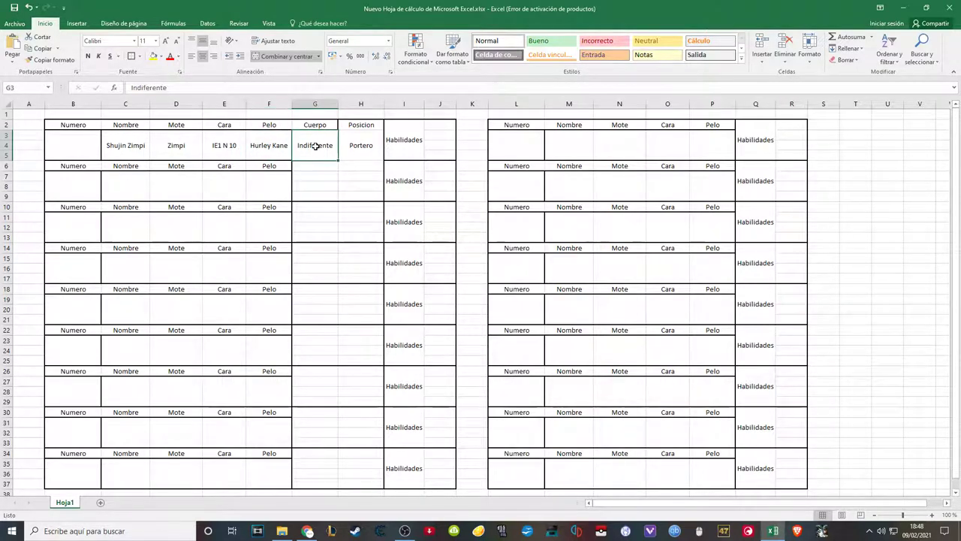
pyautogui.click(361, 146)
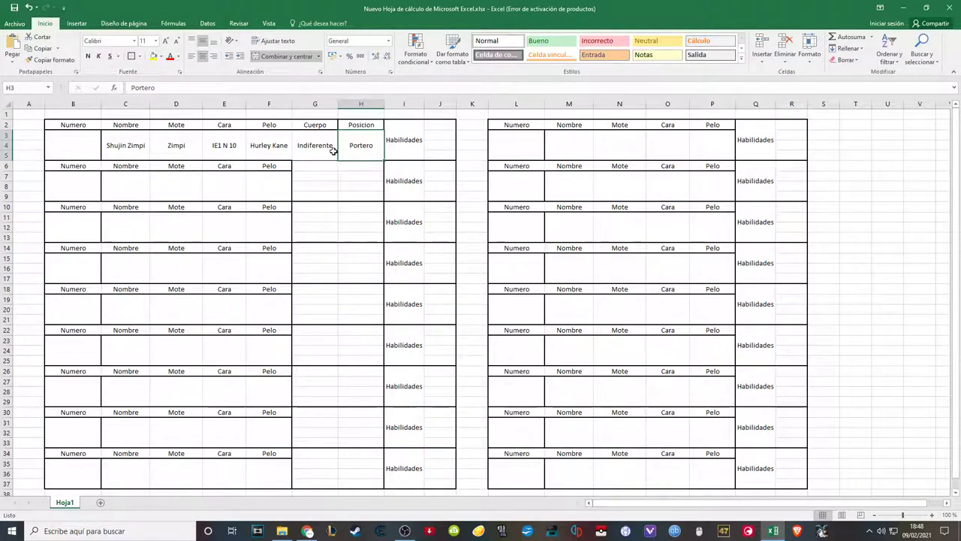
# - Examine the first record's Habilidades label and its empty ability cells J2:J5, along with the blank column K beside them
pyautogui.moveTo(431, 126); pyautogui.dragTo(439, 163)
pyautogui.press('Left')
pyautogui.click(415, 155)
pyautogui.moveTo(434, 126); pyautogui.dragTo(442, 155)
pyautogui.press('Left')
pyautogui.press('Left')
pyautogui.press('Left')
pyautogui.click(413, 146)
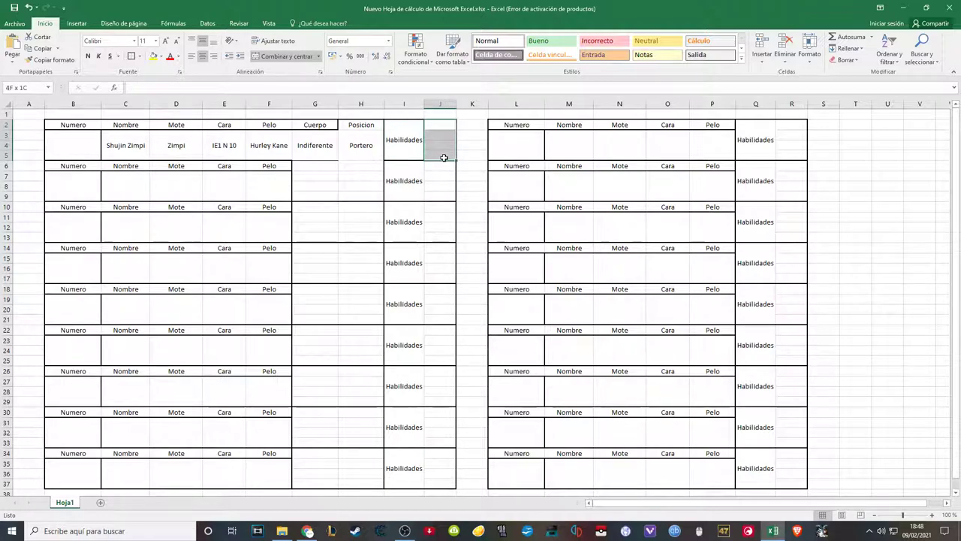
pyautogui.click(483, 142)
pyautogui.click(467, 144)
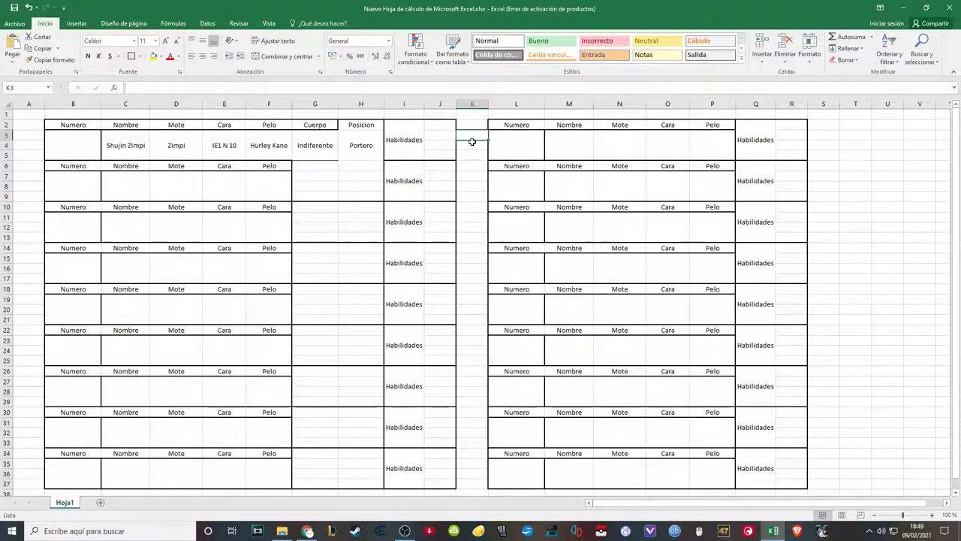
pyautogui.click(470, 154)
pyautogui.click(470, 136)
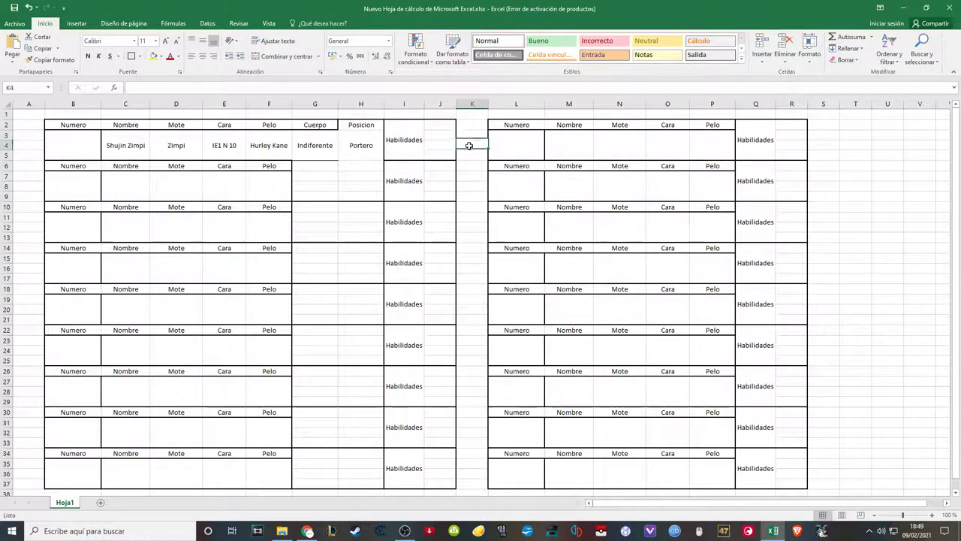
pyautogui.click(469, 146)
# - Go back and forth through all fields of the first record, from Numero to Habilidades, to review the filled example
pyautogui.click(344, 143)
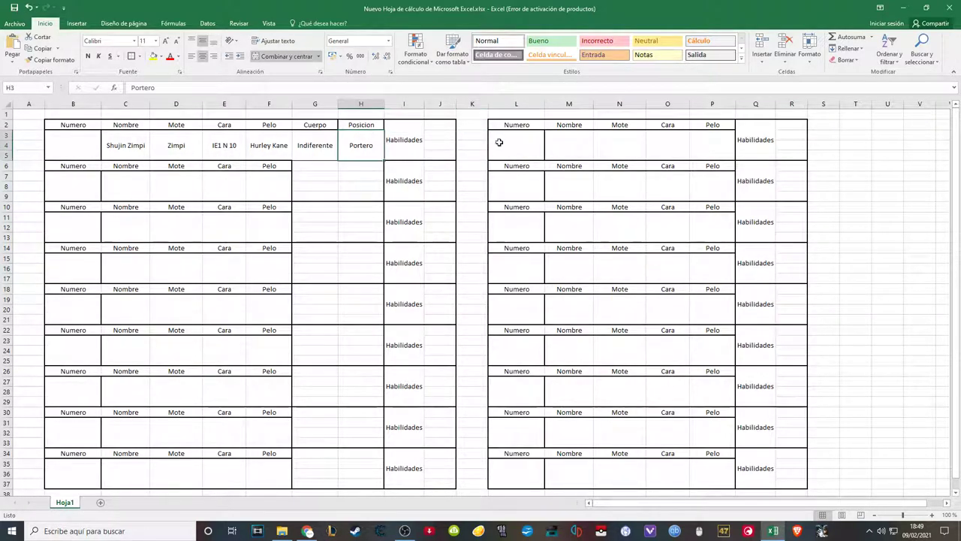
pyautogui.click(127, 144)
pyautogui.click(172, 144)
pyautogui.click(223, 144)
pyautogui.click(268, 144)
pyautogui.click(341, 144)
pyautogui.click(403, 139)
pyautogui.click(361, 146)
pyautogui.click(306, 147)
pyautogui.click(269, 145)
pyautogui.click(224, 145)
pyautogui.click(176, 145)
pyautogui.click(126, 145)
pyautogui.click(73, 145)
pyautogui.click(118, 145)
pyautogui.click(176, 145)
pyautogui.click(224, 145)
pyautogui.click(269, 145)
pyautogui.click(314, 145)
pyautogui.click(356, 145)
pyautogui.click(396, 142)
pyautogui.click(360, 145)
pyautogui.click(315, 145)
pyautogui.click(269, 145)
pyautogui.click(224, 144)
pyautogui.click(176, 145)
pyautogui.click(126, 149)
pyautogui.click(73, 145)
pyautogui.click(176, 145)
pyautogui.click(314, 145)
pyautogui.click(361, 144)
pyautogui.click(410, 142)
pyautogui.click(356, 145)
pyautogui.click(314, 145)
pyautogui.click(269, 145)
pyautogui.click(223, 145)
pyautogui.click(175, 145)
pyautogui.click(126, 147)
pyautogui.click(75, 145)
pyautogui.click(125, 147)
pyautogui.click(176, 144)
pyautogui.click(224, 145)
pyautogui.click(269, 145)
pyautogui.click(315, 145)
pyautogui.click(352, 145)
pyautogui.click(426, 135)
pyautogui.click(356, 145)
pyautogui.click(314, 145)
pyautogui.click(224, 145)
pyautogui.click(176, 144)
pyautogui.click(126, 145)
pyautogui.click(75, 145)
pyautogui.click(238, 144)
pyautogui.click(268, 145)
pyautogui.click(314, 145)
pyautogui.click(269, 145)
pyautogui.click(223, 145)
pyautogui.click(175, 149)
pyautogui.click(223, 145)
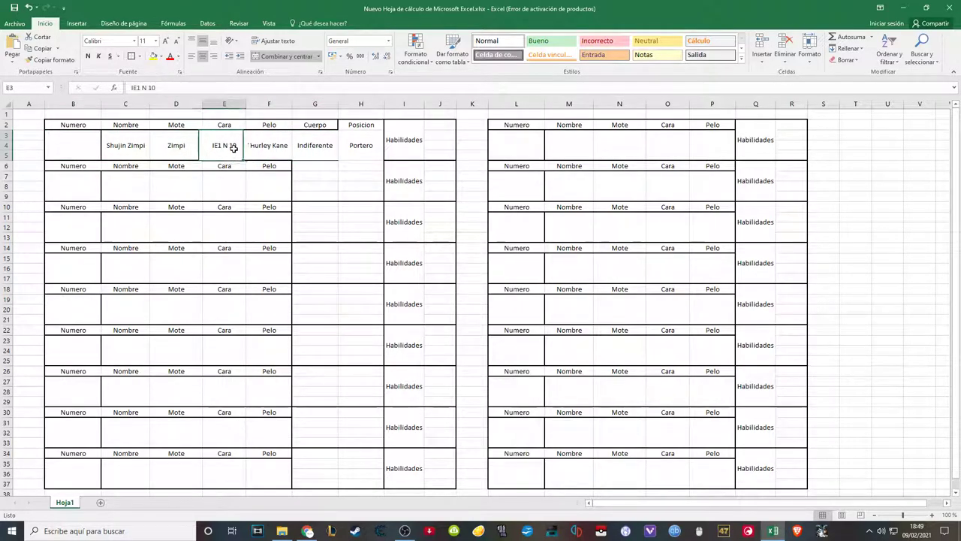
pyautogui.click(265, 148)
pyautogui.click(296, 143)
pyautogui.click(234, 145)
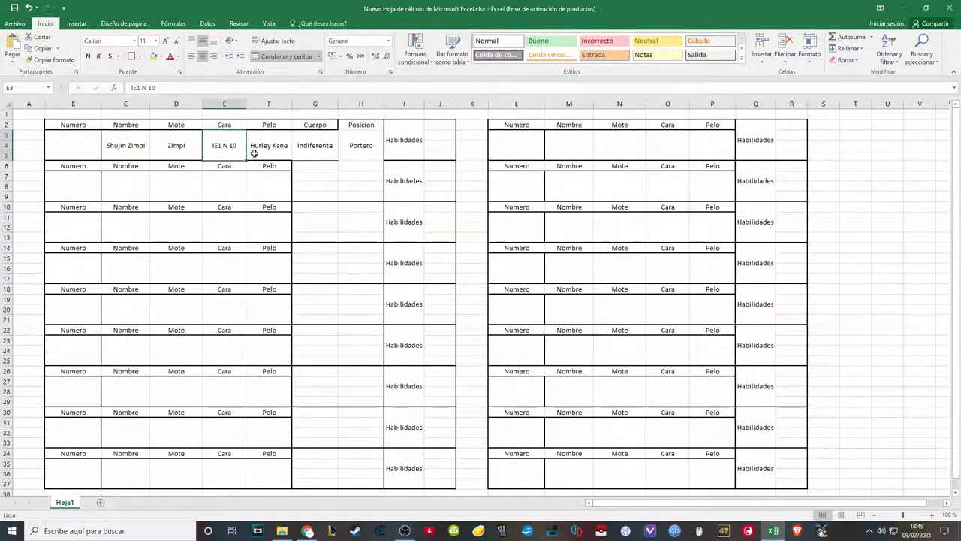
pyautogui.click(273, 150)
# - Switch to the Hector Helio page in the browser and examine the character's name and picture in the infobox
pyautogui.click(307, 531)
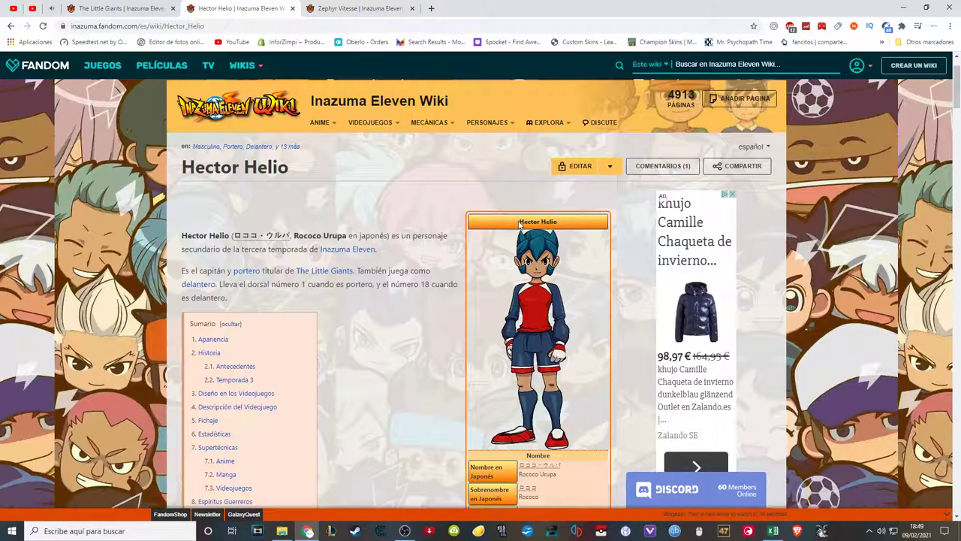
pyautogui.moveTo(519, 221); pyautogui.dragTo(555, 222)
pyautogui.click(569, 222)
pyautogui.click(552, 221)
pyautogui.click(566, 223)
# - Examine the Imágenes gallery and Curiosidades section of the Hector Helio article, and return to the beginning of the page
pyautogui.moveTo(956, 85); pyautogui.dragTo(957, 411)
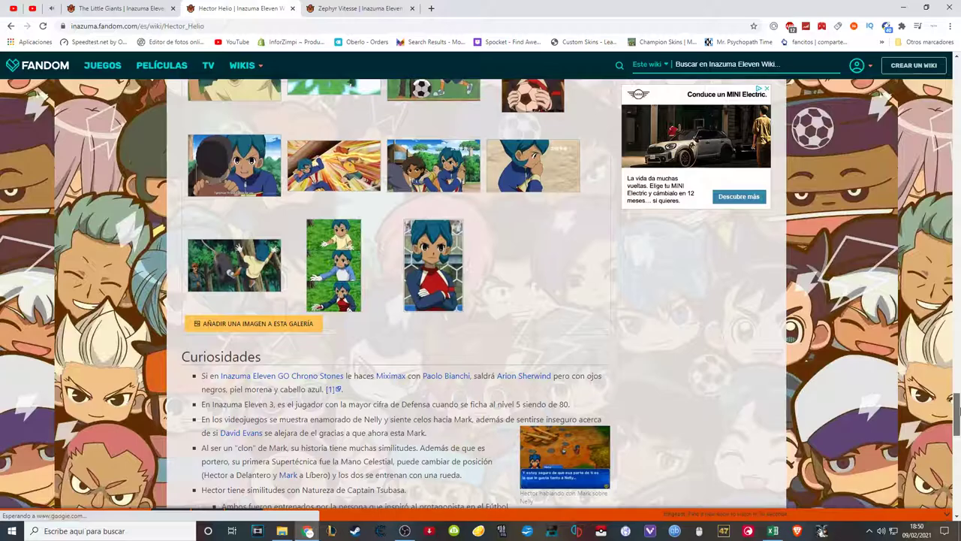
pyautogui.moveTo(957, 412); pyautogui.dragTo(953, 433)
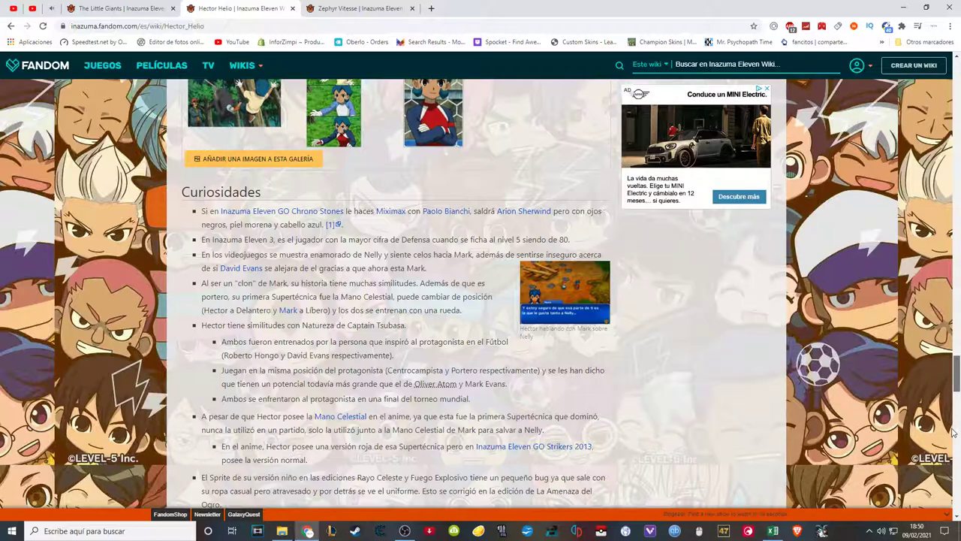
pyautogui.scroll(2, 952, 432)
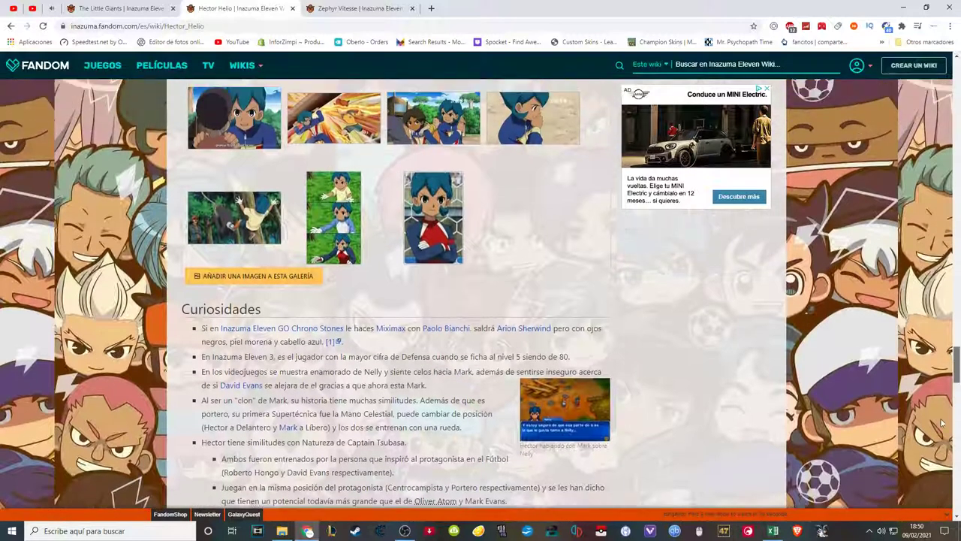
pyautogui.scroll(4, 944, 422)
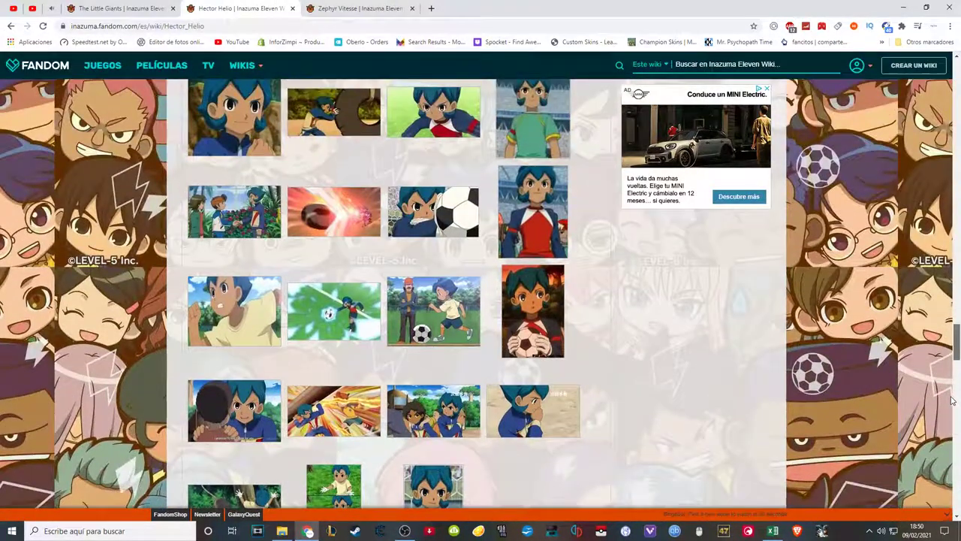
pyautogui.scroll(1, 952, 400)
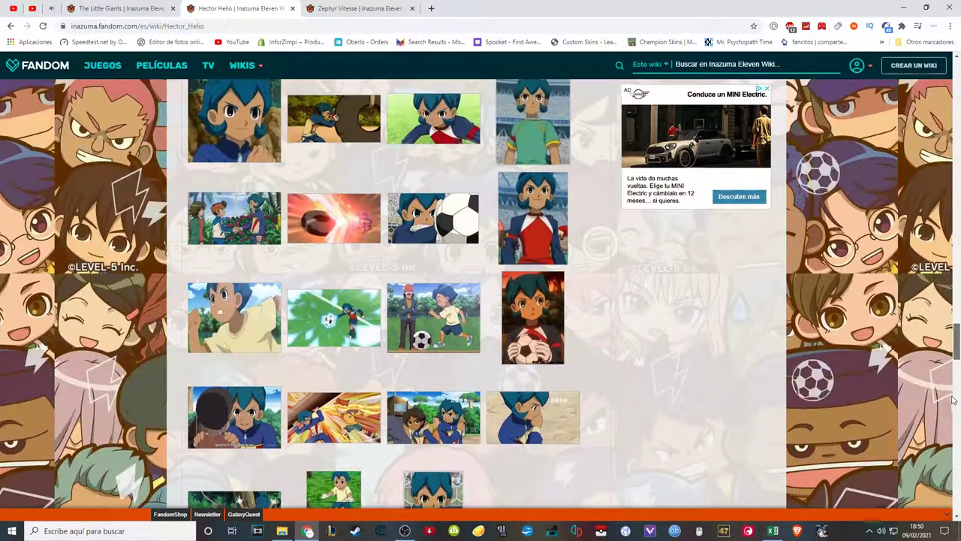
pyautogui.scroll(1, 952, 400)
pyautogui.scroll(-1, 954, 398)
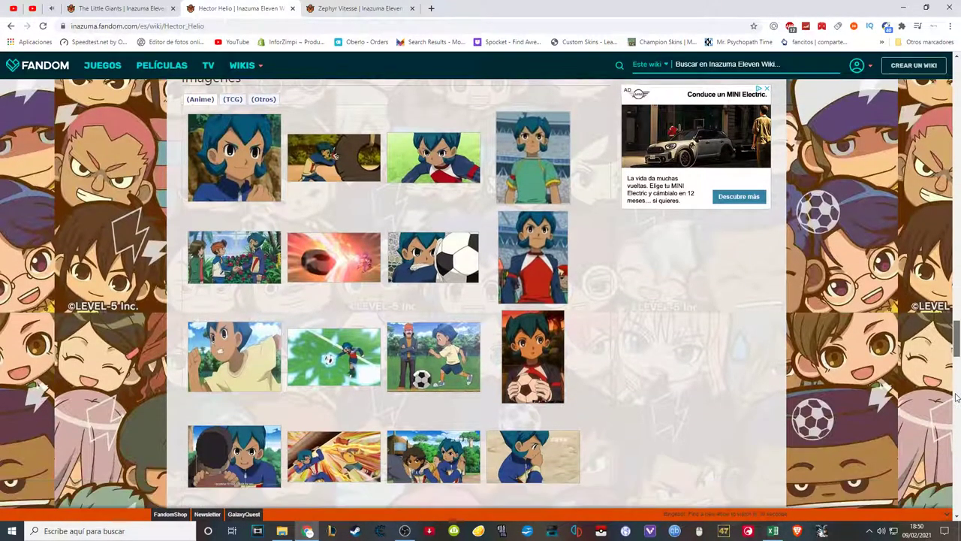
pyautogui.scroll(1, 957, 395)
pyautogui.scroll(-1, 956, 396)
pyautogui.scroll(1, 956, 396)
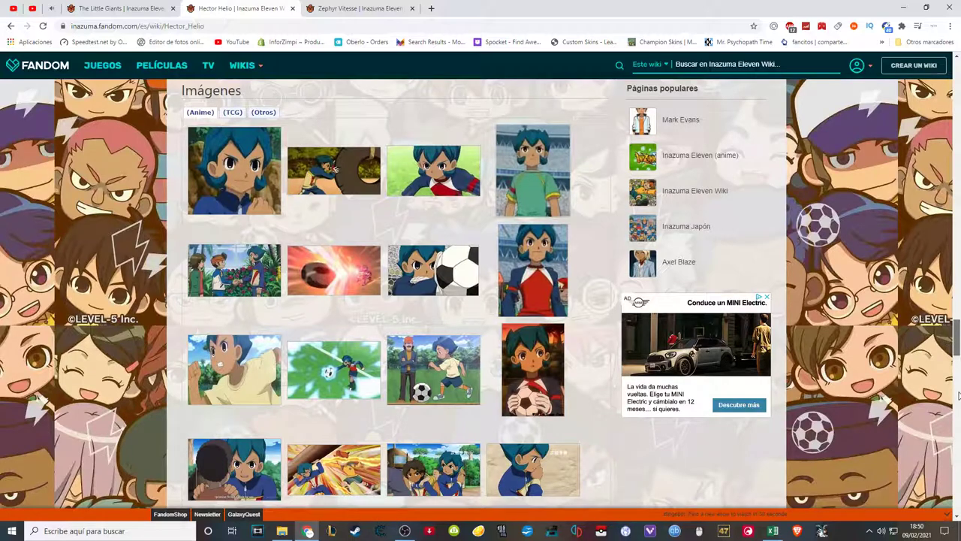
pyautogui.scroll(-1, 957, 396)
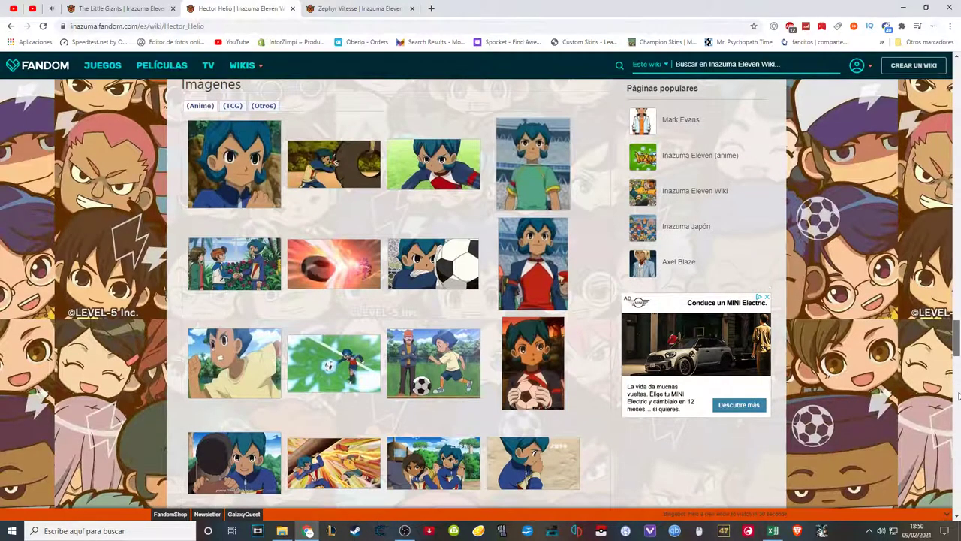
pyautogui.scroll(1, 958, 396)
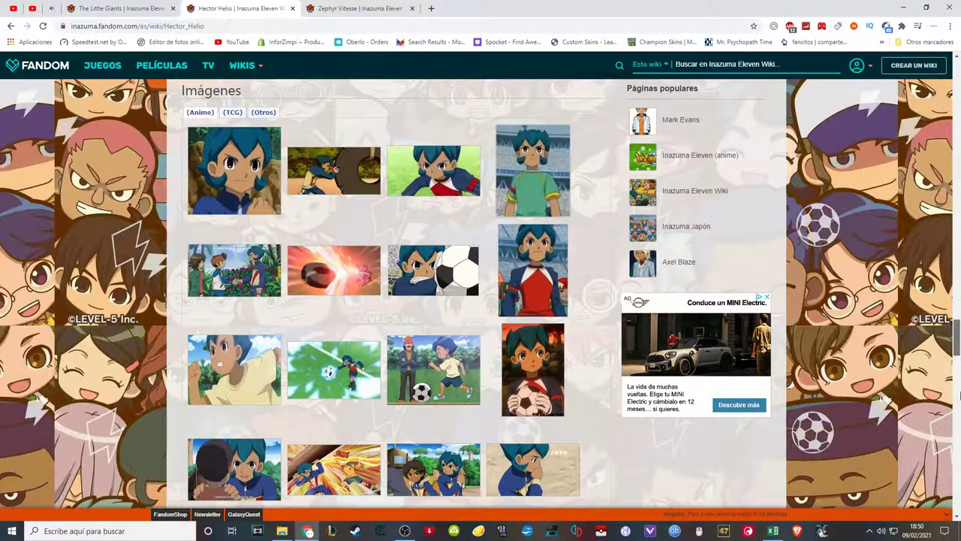
pyautogui.scroll(1, 959, 396)
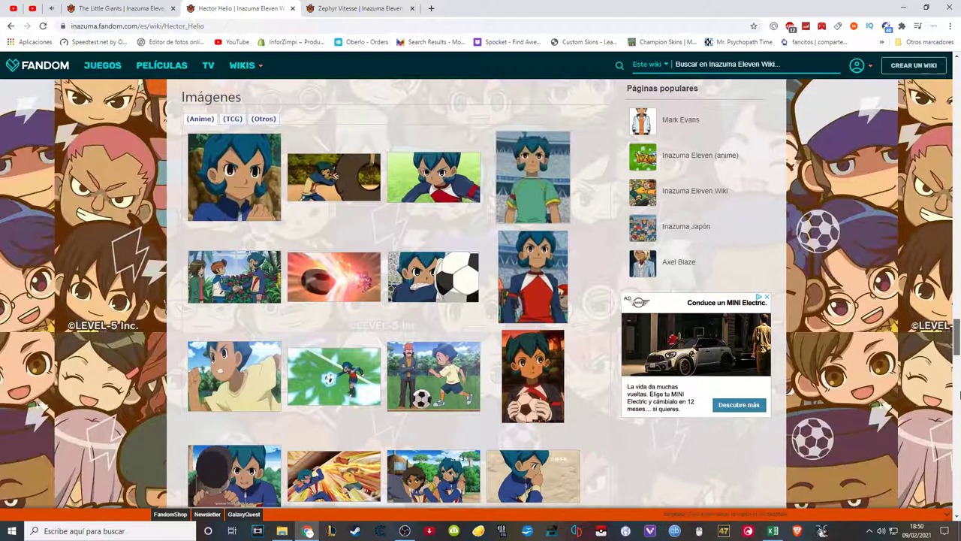
pyautogui.scroll(3, 958, 396)
pyautogui.scroll(-1, 958, 396)
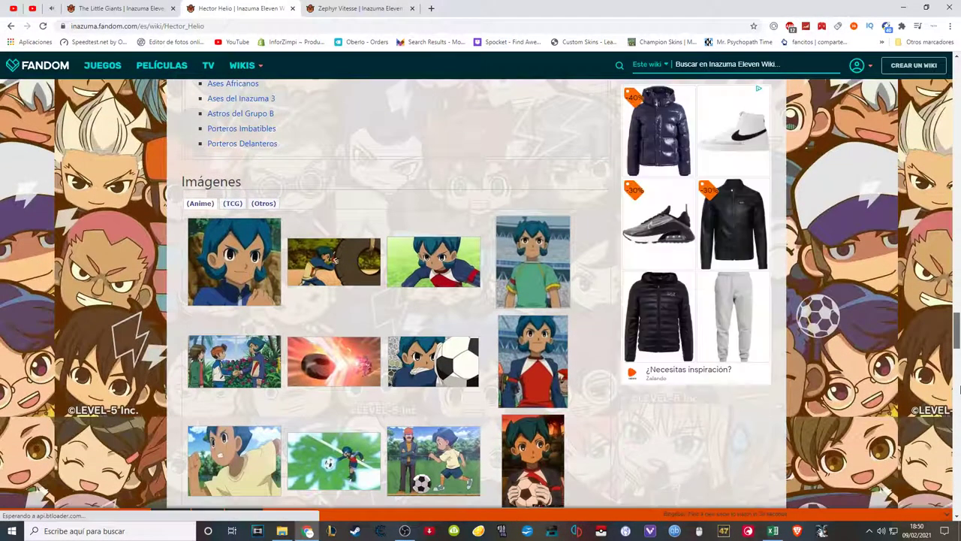
pyautogui.scroll(1, 959, 390)
pyautogui.scroll(20, 959, 383)
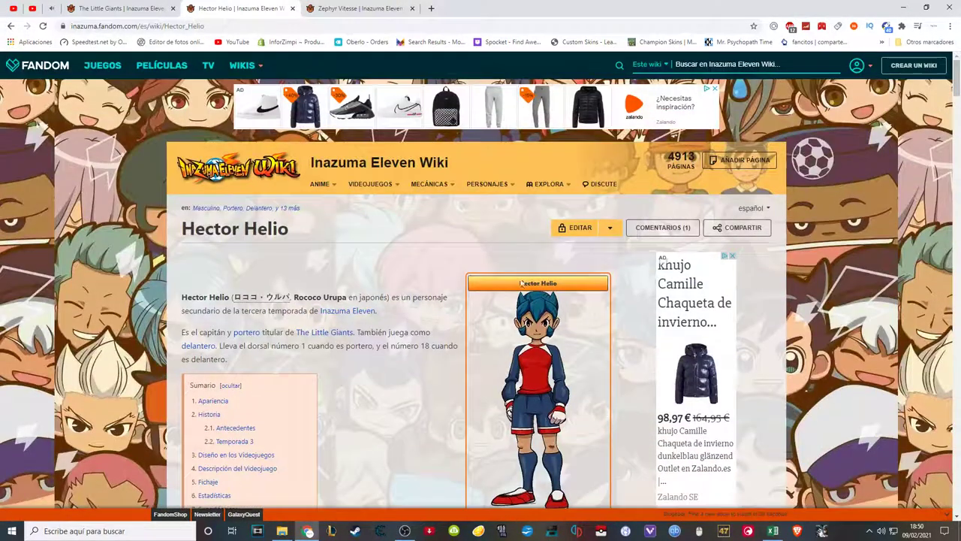
pyautogui.click(405, 531)
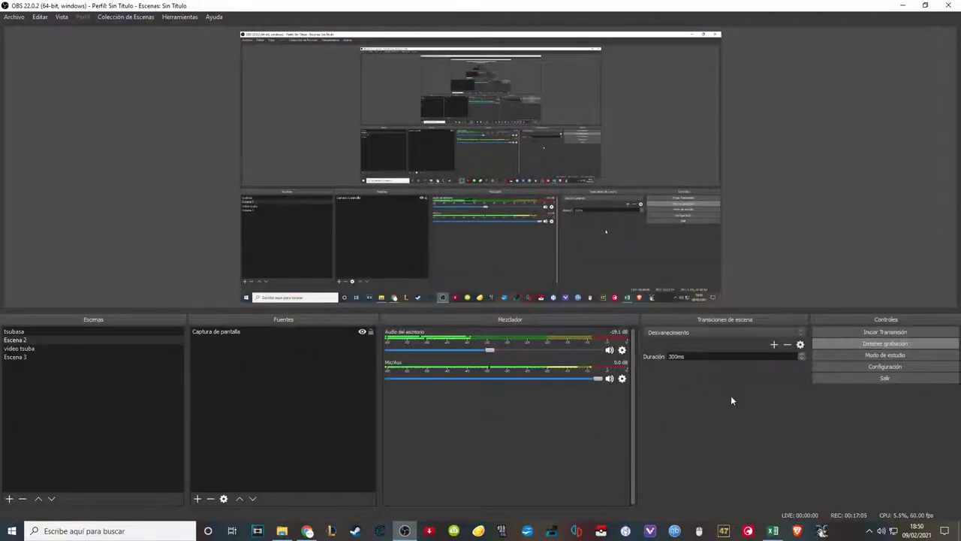